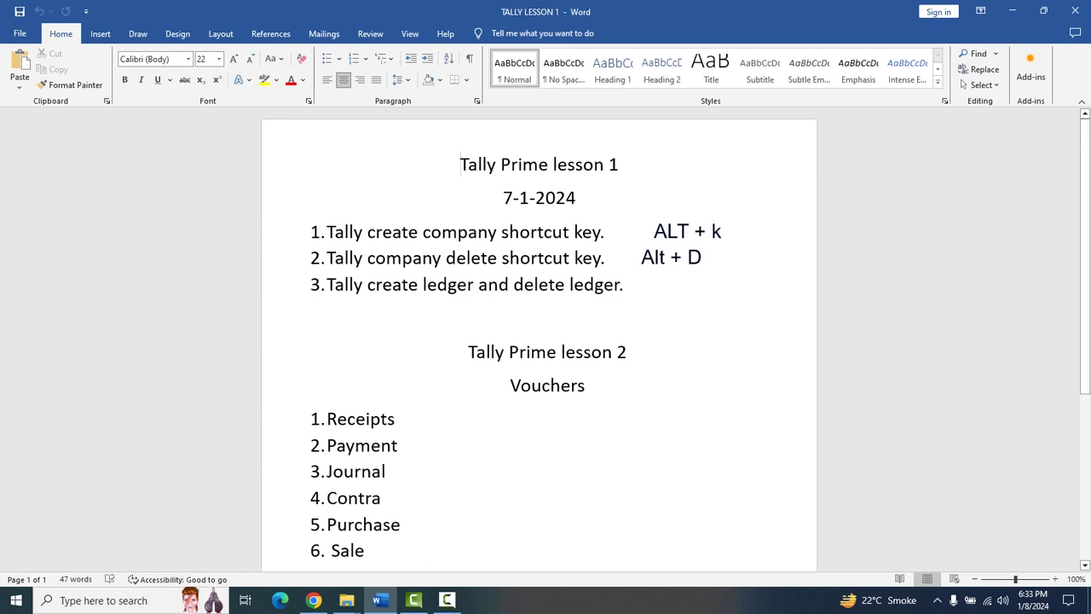
# - Colour the "Tally Prime lesson 2" and "Vouchers" headings and the list items Receipts through Contra red
pyautogui.moveTo(468, 352); pyautogui.dragTo(597, 388)
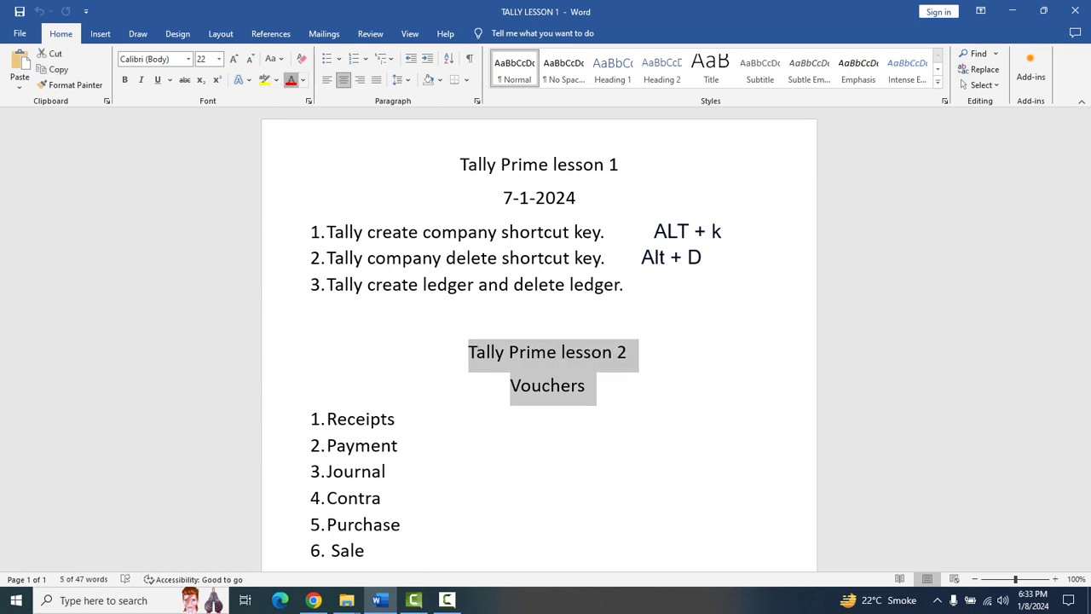
pyautogui.click(291, 79)
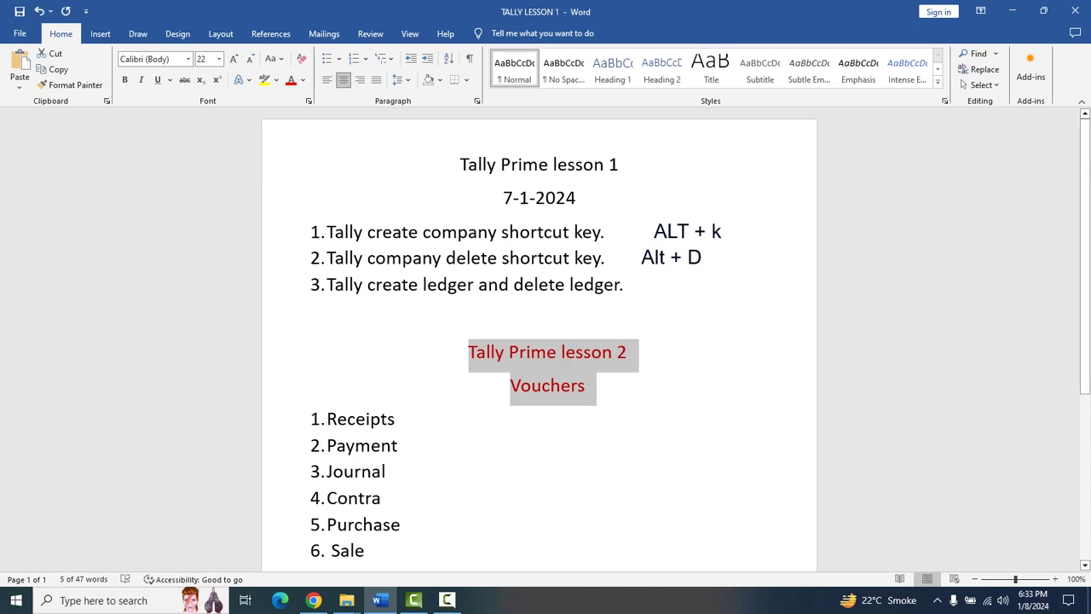
pyautogui.moveTo(327, 418); pyautogui.dragTo(392, 498)
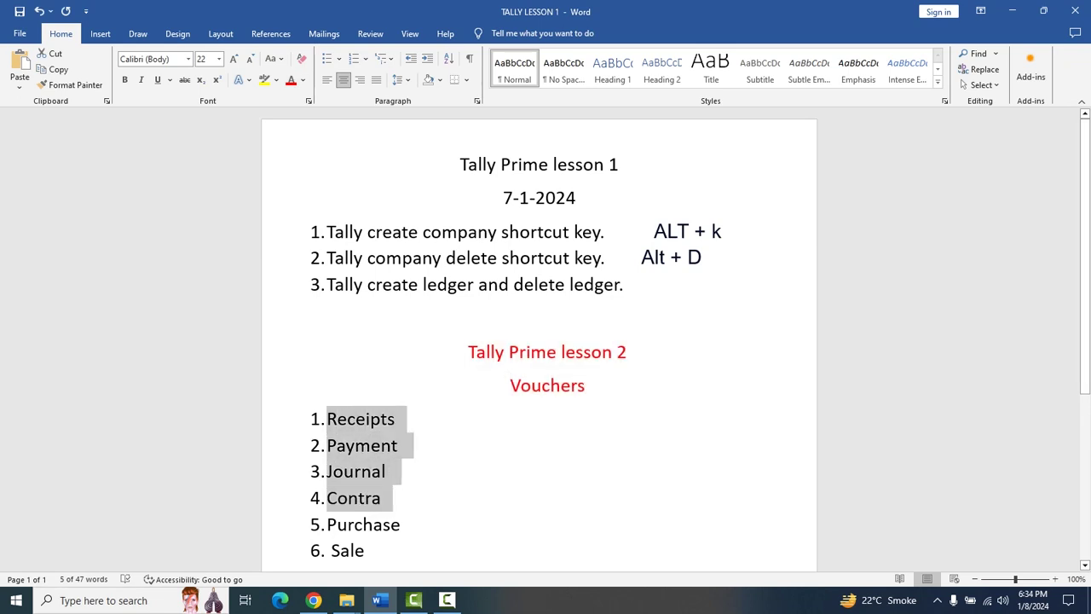
pyautogui.click(291, 80)
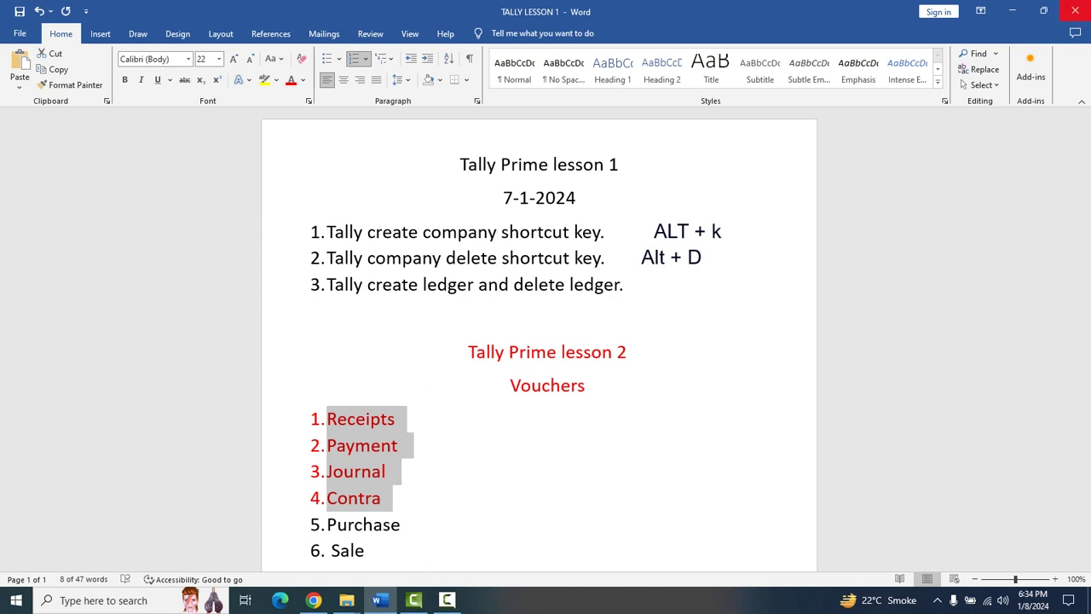
# - Switch from Word to TallyPrime by launching it from the desktop, and continue in Educational Mode
pyautogui.click(1012, 10)
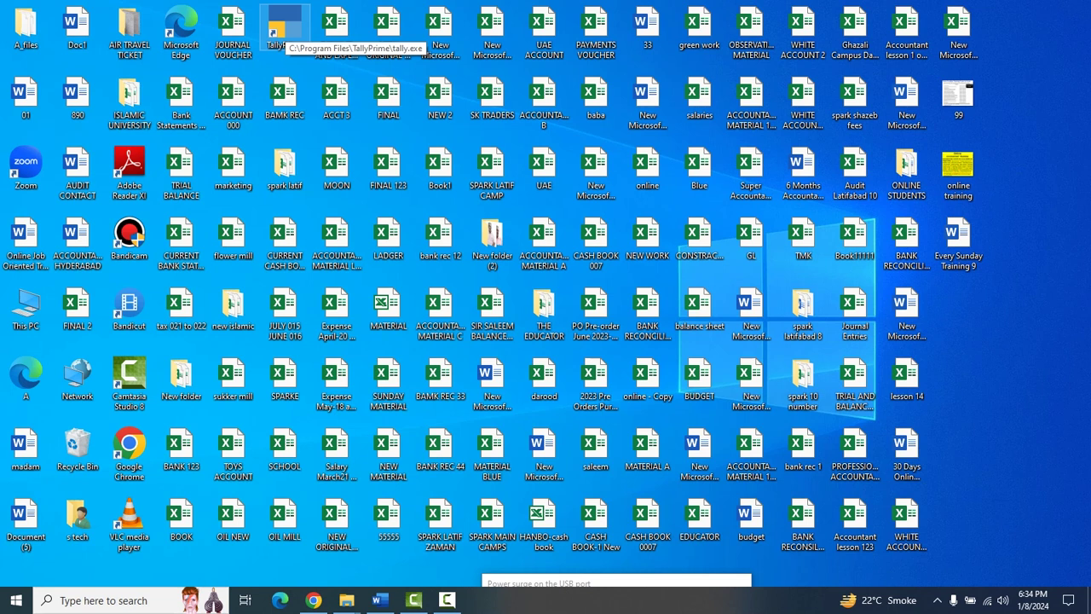
pyautogui.doubleClick(284, 30)
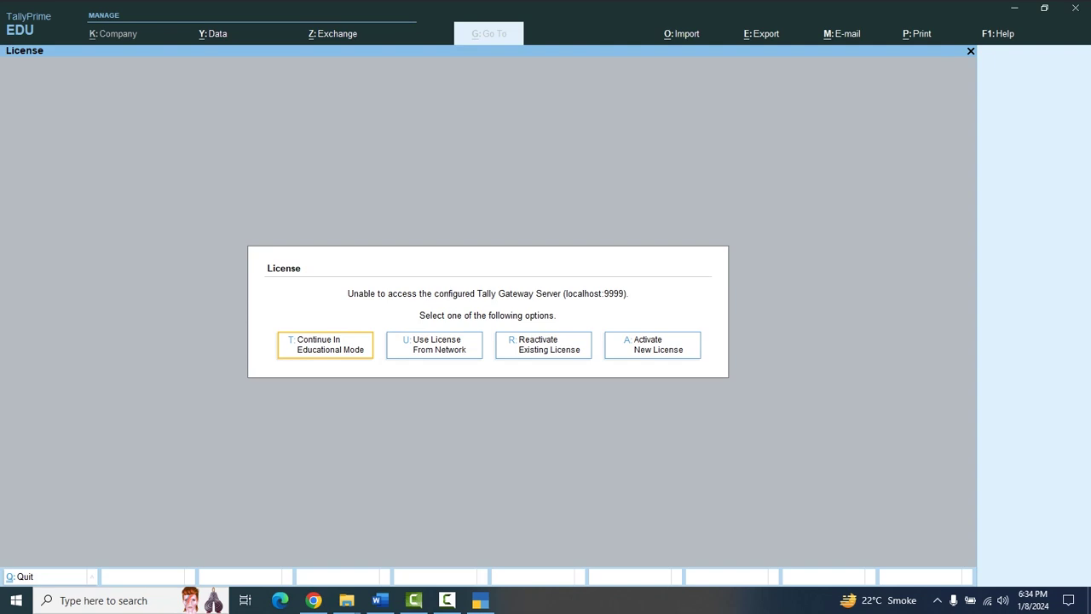
pyautogui.press('Return')
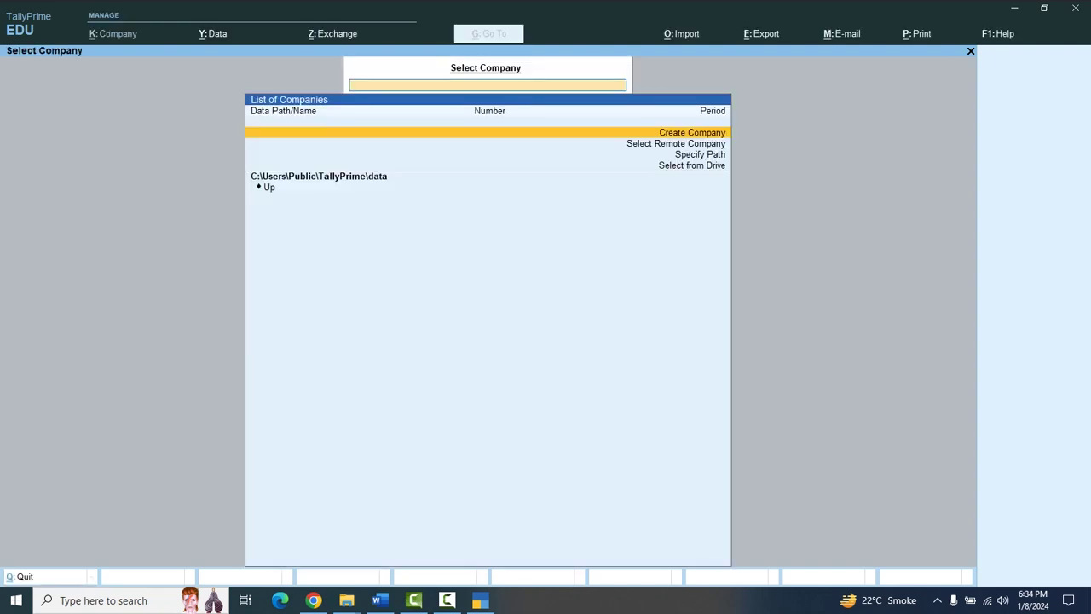
# - Start creating a new company and name it Hyderabad Company
pyautogui.press('Down')
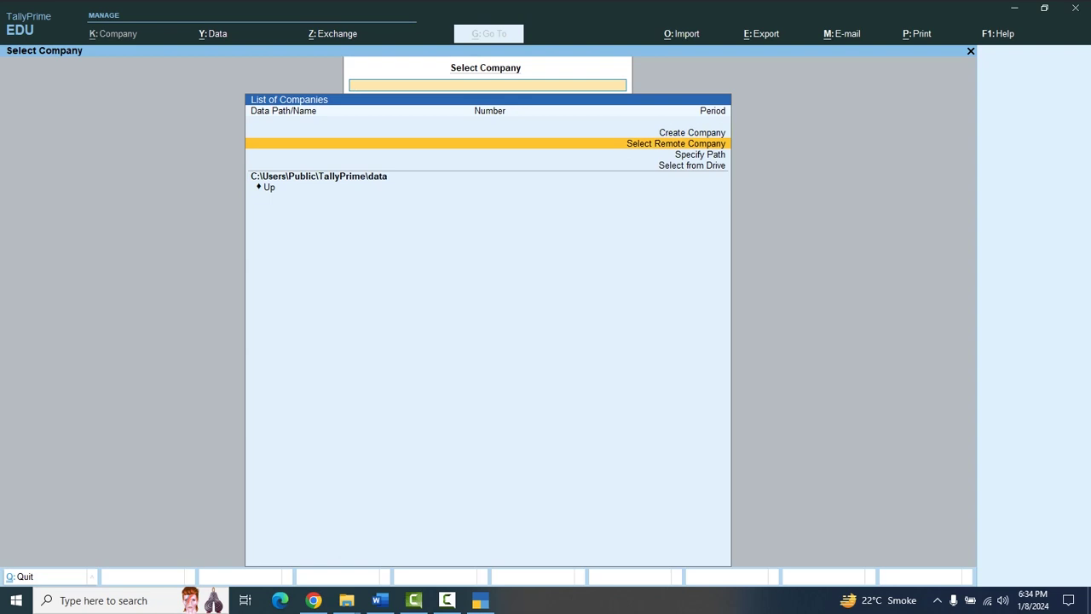
pyautogui.press('Up')
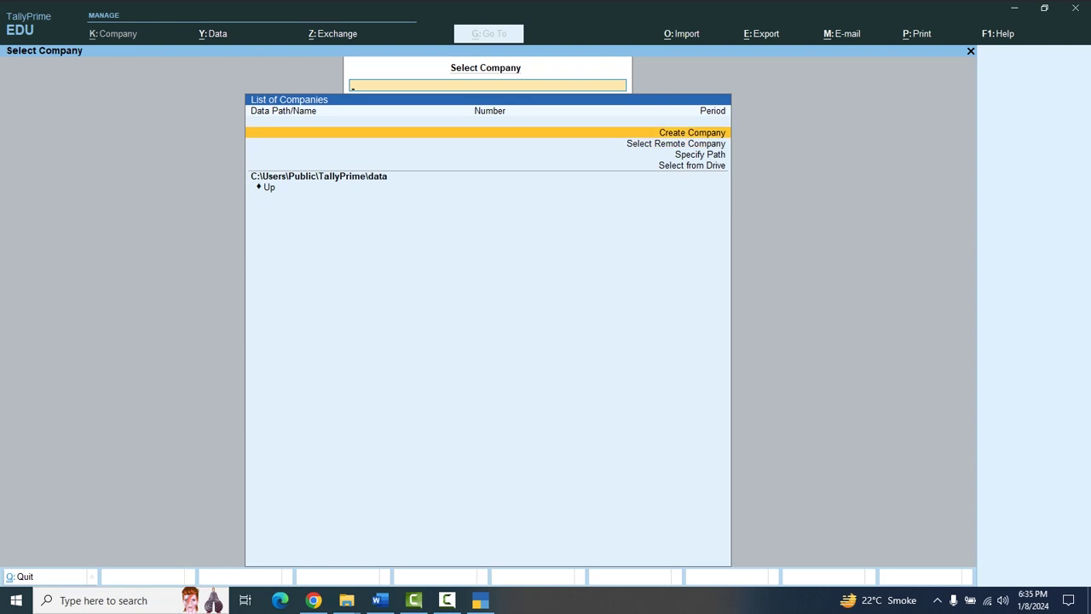
pyautogui.press('Return')
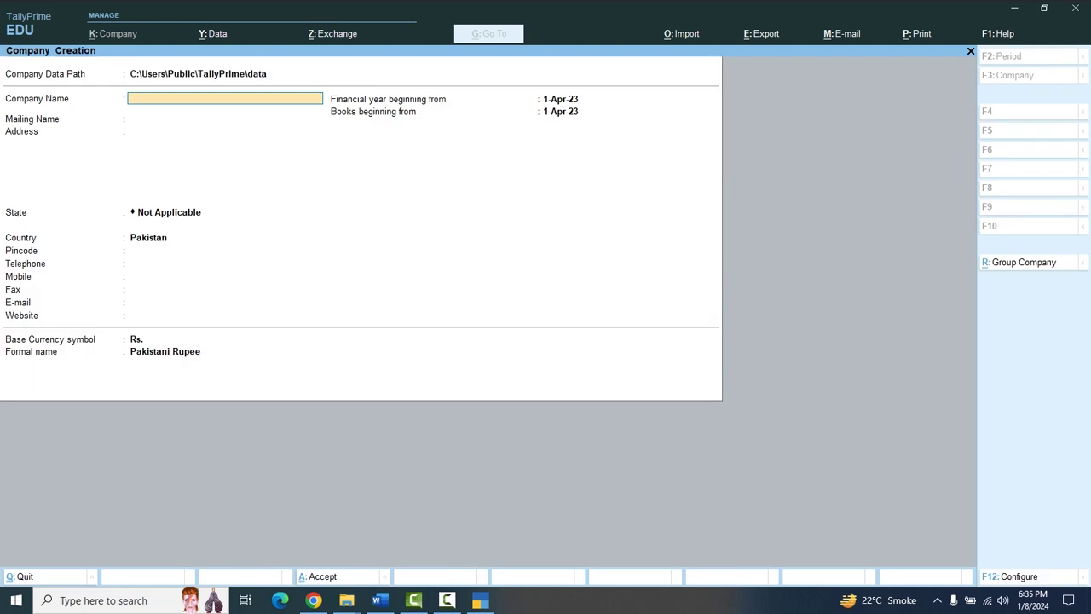
pyautogui.write('Hyderabad Company')
pyautogui.press('Return')
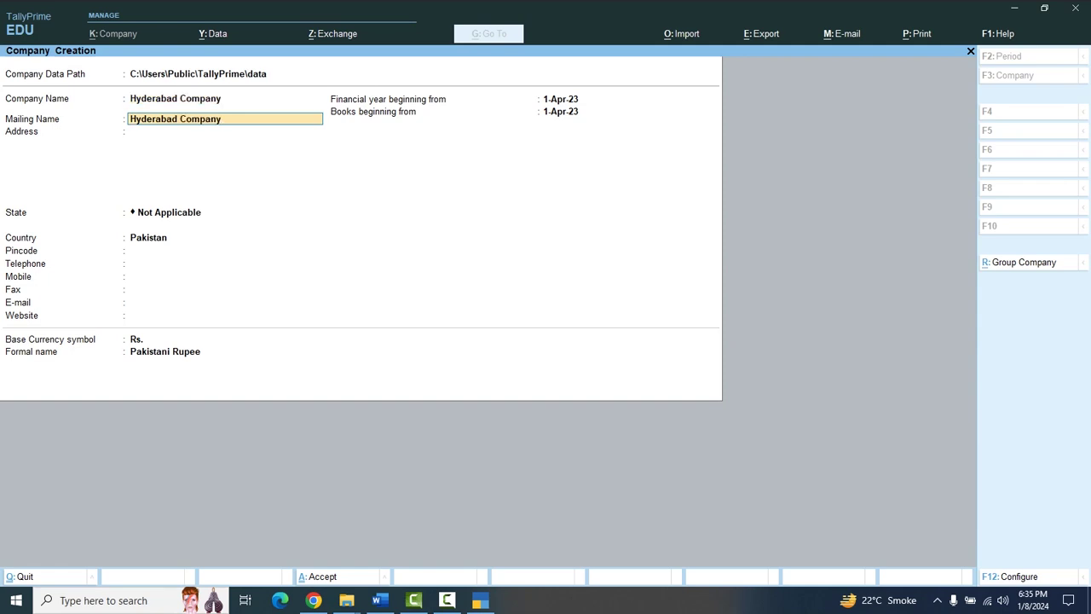
# - Keep the remaining default company details, save the company, and leave its features settings without changing them
pyautogui.press('Return')
pyautogui.press('Return')
pyautogui.press('Return')
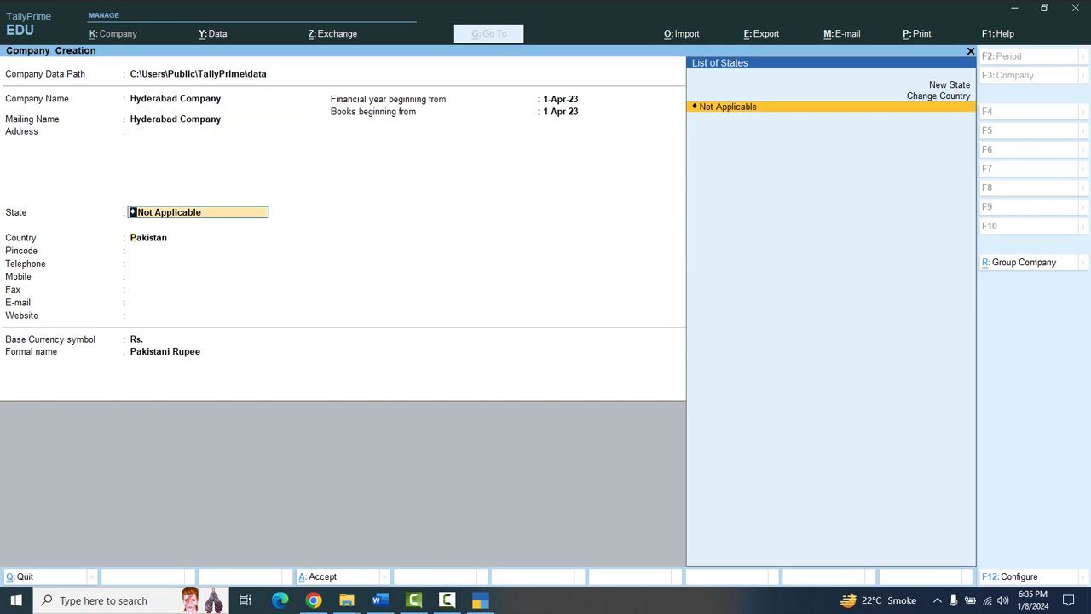
pyautogui.press('Return')
pyautogui.press('Return')
pyautogui.press('Return')
pyautogui.press('Return')
pyautogui.press('Return')
pyautogui.press('Return')
pyautogui.press('Return')
pyautogui.press('Return')
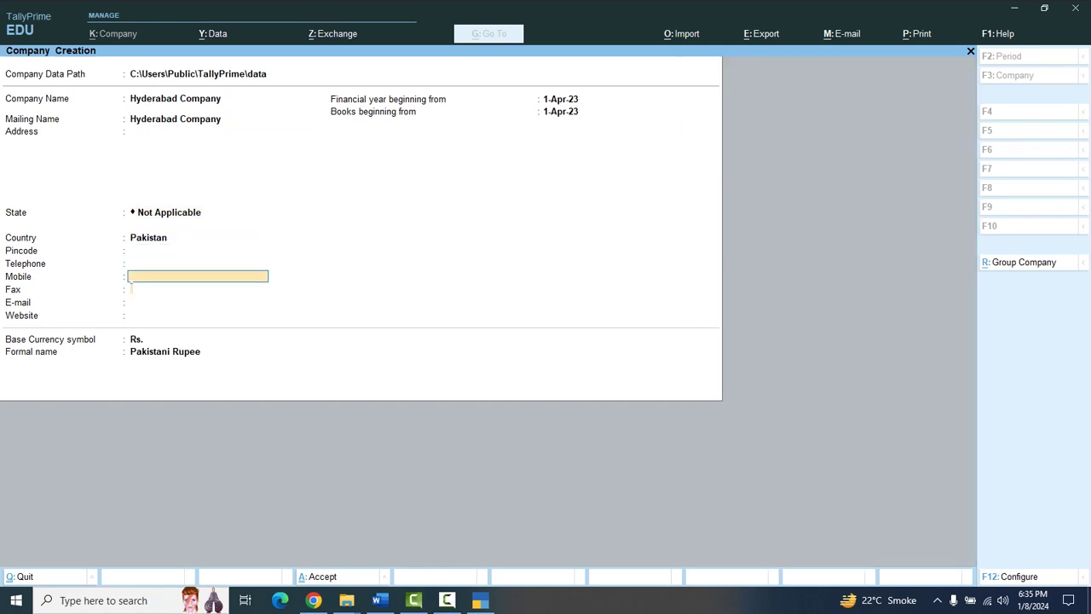
pyautogui.press('Return')
pyautogui.press('Return')
pyautogui.press('Return')
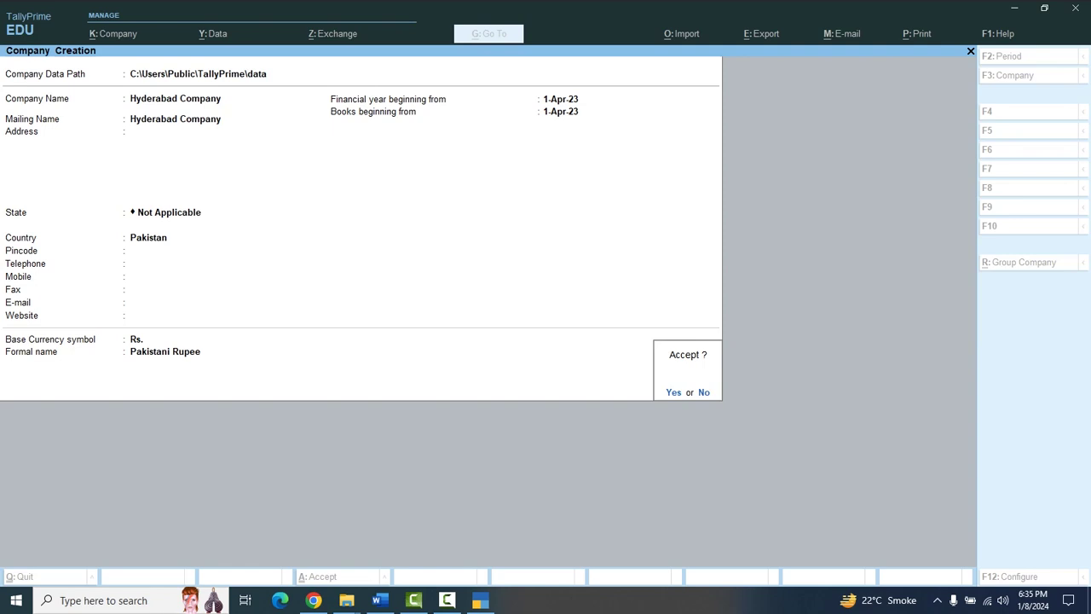
pyautogui.press('Return')
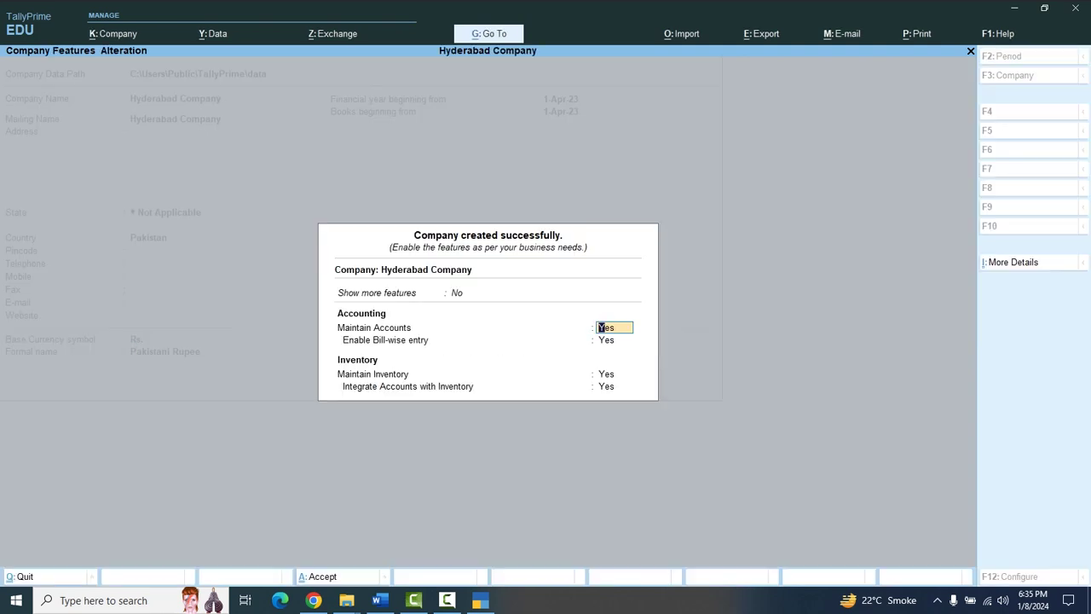
pyautogui.press('Escape')
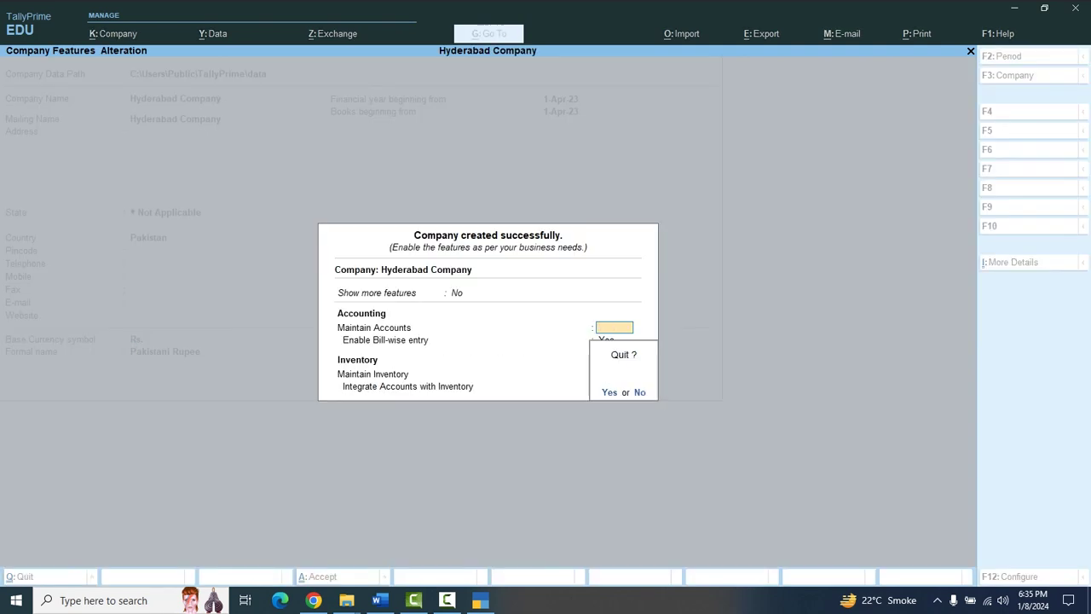
pyautogui.press('Return')
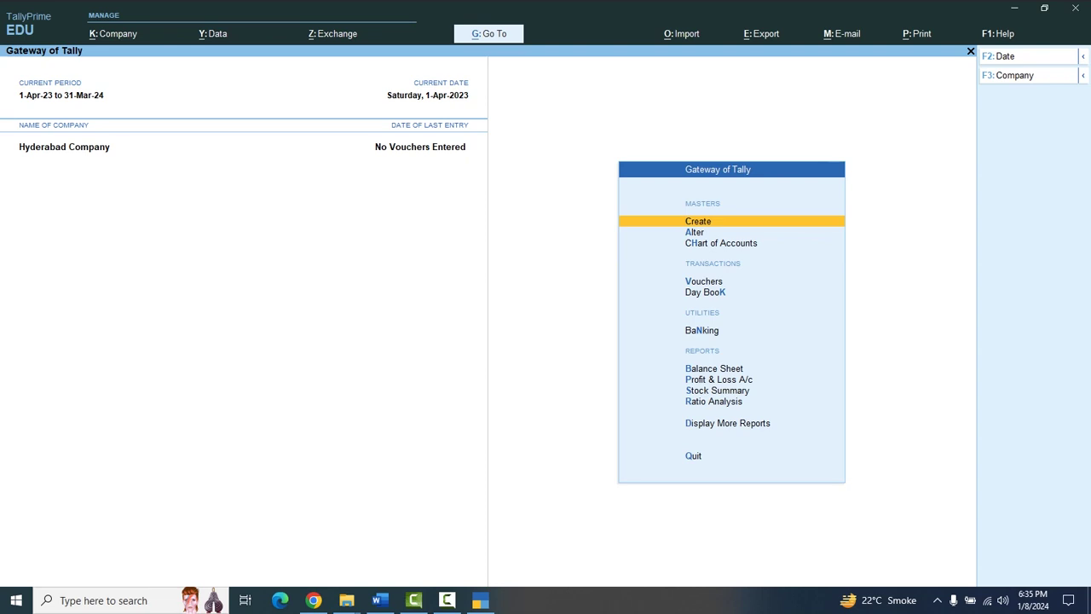
# - Start creating a new ledger for Hyderabad Company and name it Capital
pyautogui.press('Down')
pyautogui.press('Down')
pyautogui.press('Up')
pyautogui.press('Up')
pyautogui.press('Return')
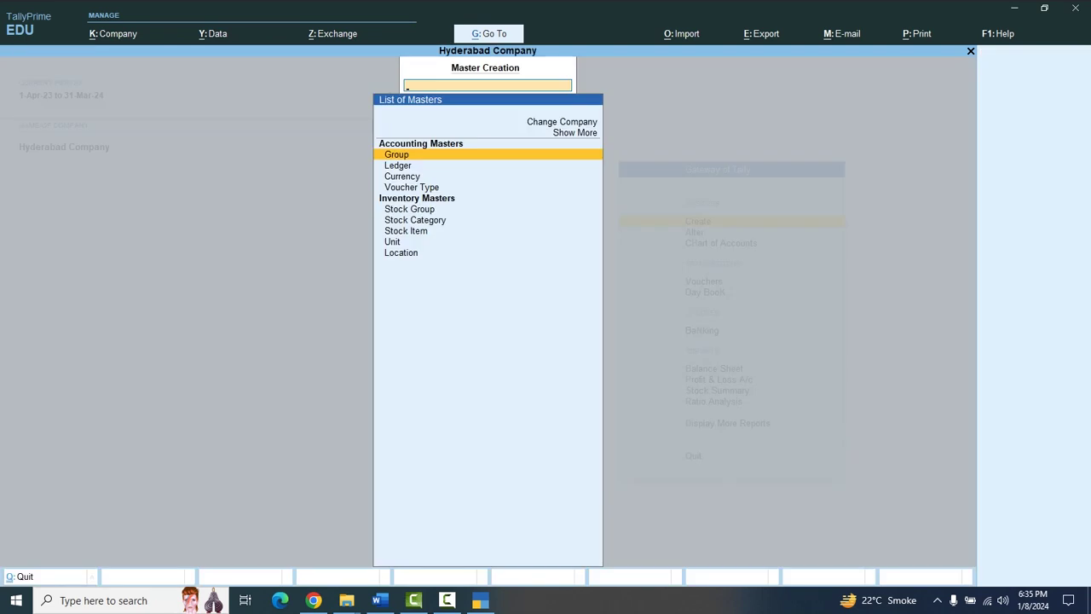
pyautogui.press('Down')
pyautogui.press('Return')
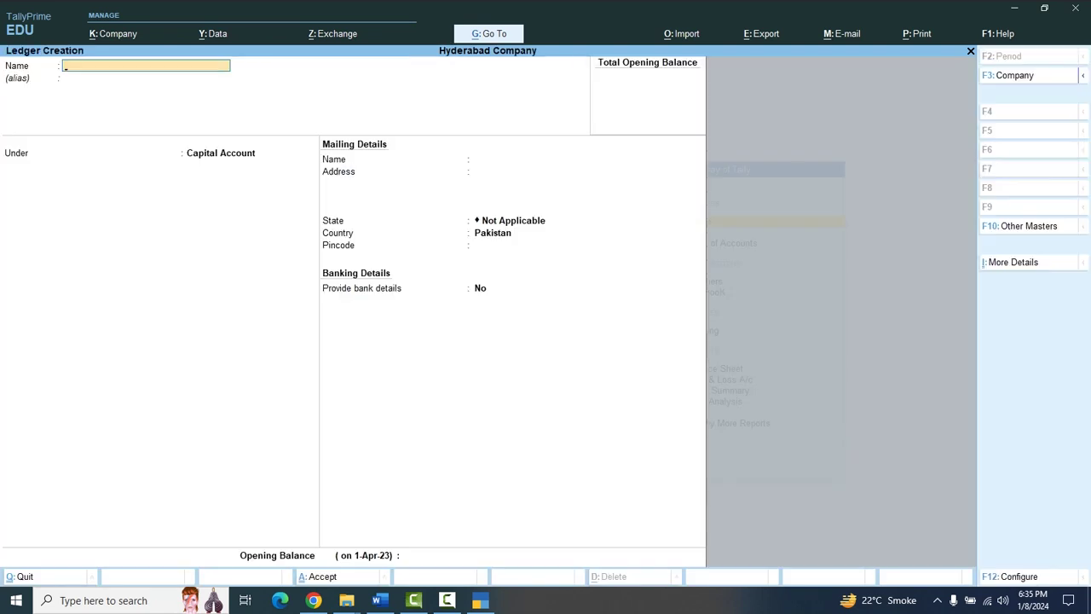
pyautogui.write('Capital')
pyautogui.press('Return')
pyautogui.press('Return')
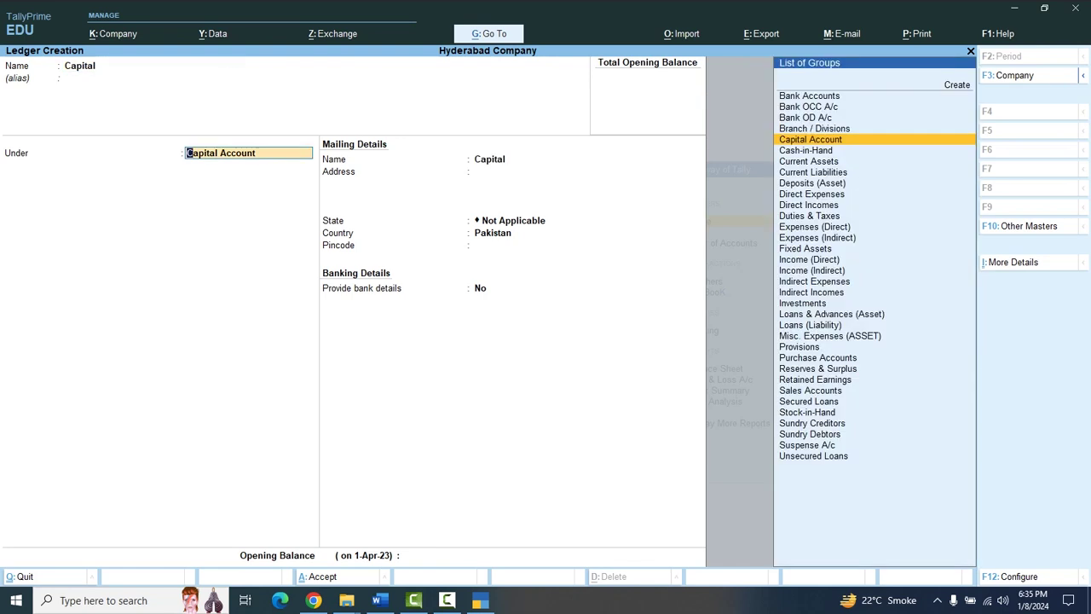
# - Place the Capital ledger under the Capital Account group
pyautogui.press('Down')
pyautogui.press('Down')
pyautogui.press('Down')
pyautogui.press('Down')
pyautogui.press('Up')
pyautogui.press('Up')
pyautogui.press('Up')
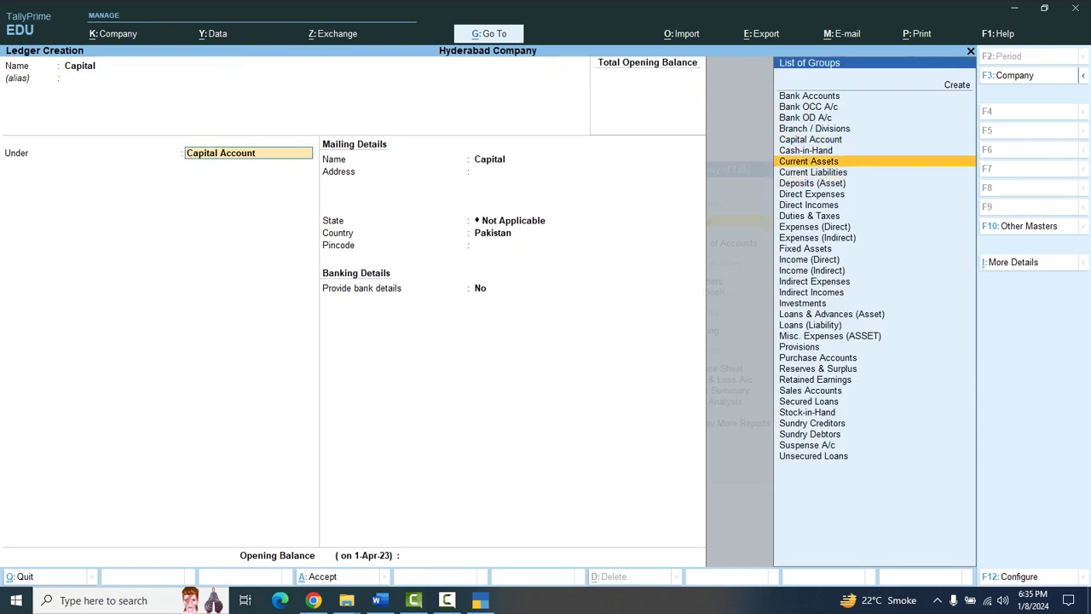
pyautogui.press('Up')
pyautogui.press('Return')
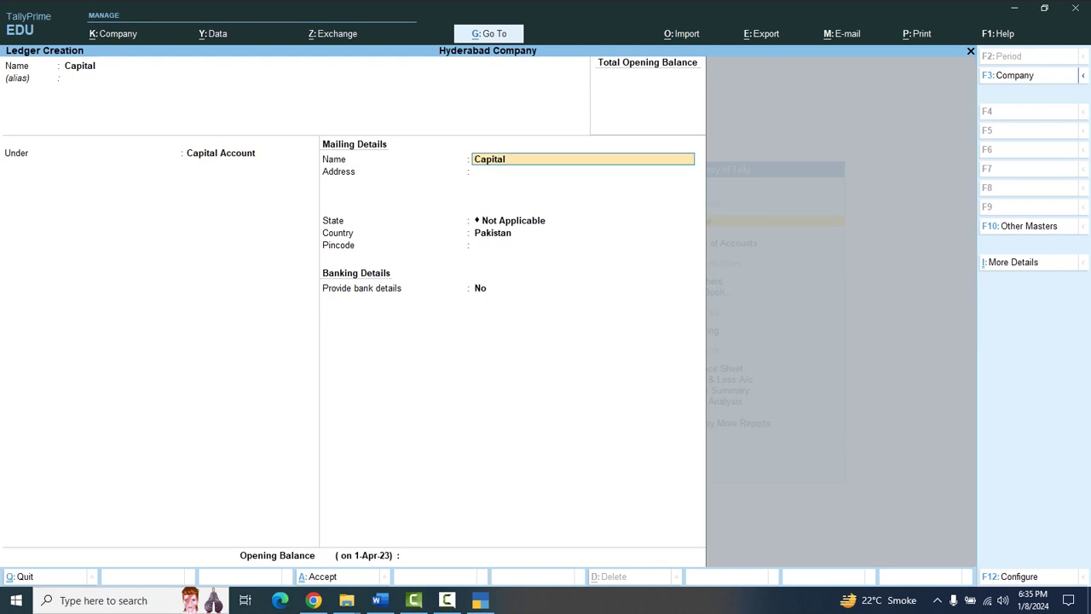
# - Keep the default mailing and bank details with no opening balance, and save the Capital ledger
pyautogui.press('Return')
pyautogui.press('Return')
pyautogui.press('Return')
pyautogui.press('Return')
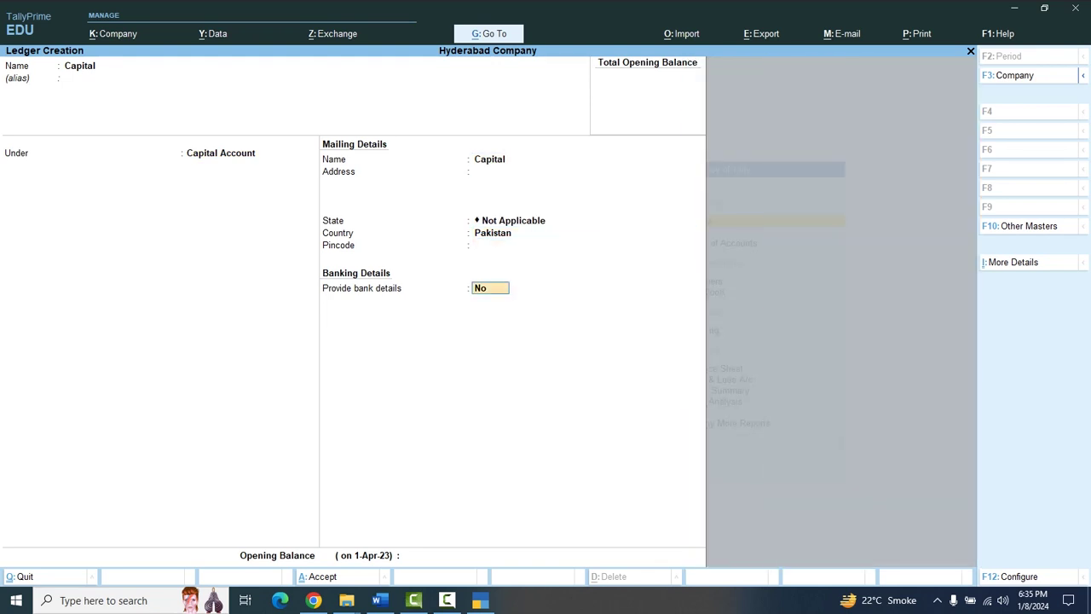
pyautogui.press('Return')
pyautogui.press('Return')
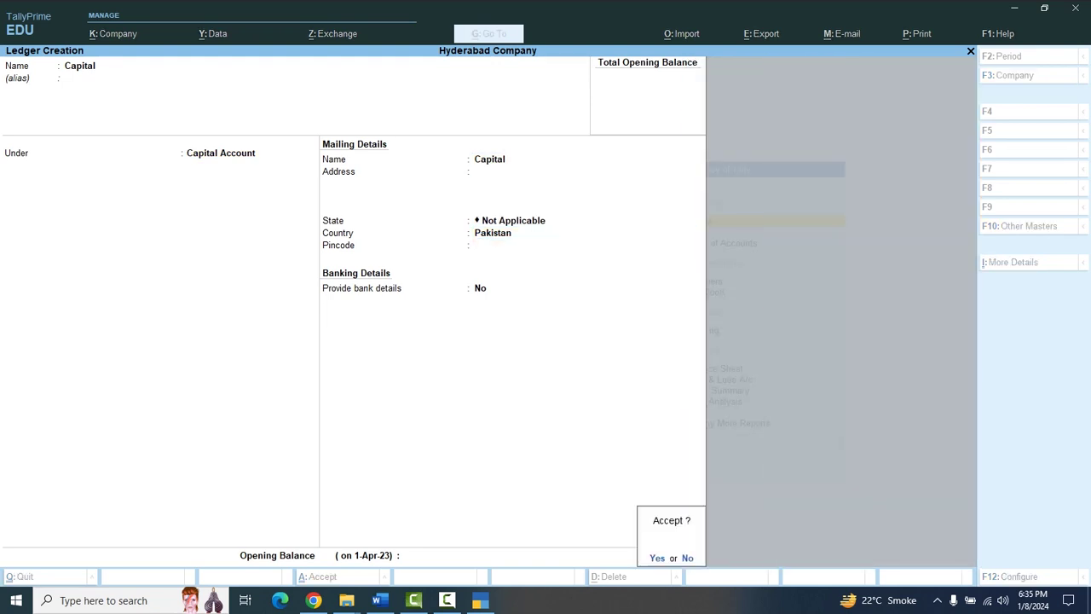
pyautogui.press('Return')
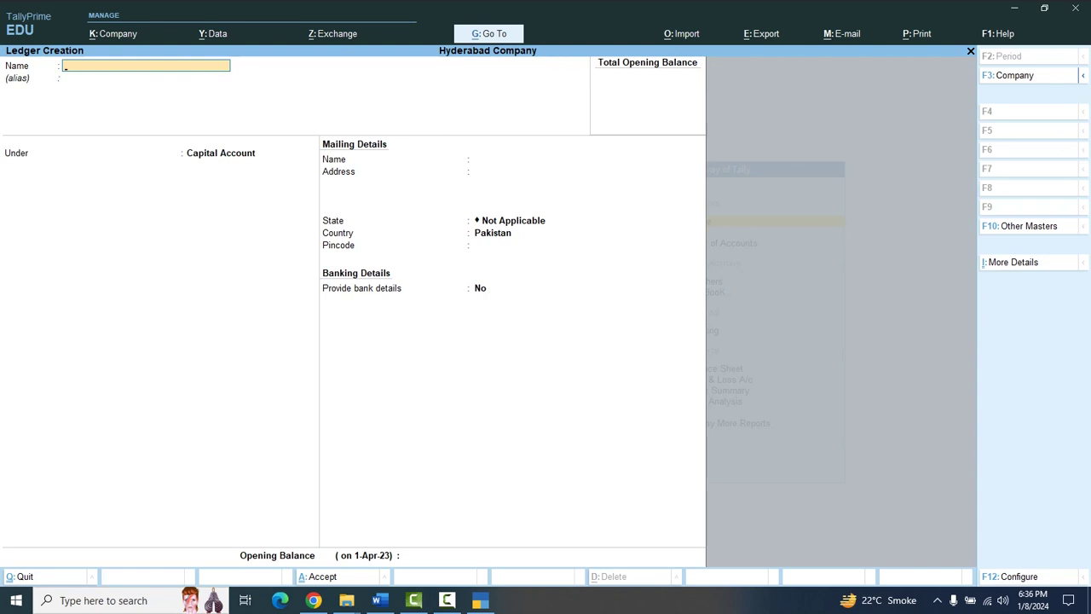
# - Name the next ledger Furniture and place it under the Fixed Assets group
pyautogui.write('Furniture')
pyautogui.press('Return')
pyautogui.press('Return')
pyautogui.press('Down')
pyautogui.press('Down')
pyautogui.press('Down')
pyautogui.press('Down')
pyautogui.press('Down')
pyautogui.press('Down')
pyautogui.press('Down')
pyautogui.press('Down')
pyautogui.press('Down')
pyautogui.press('Down')
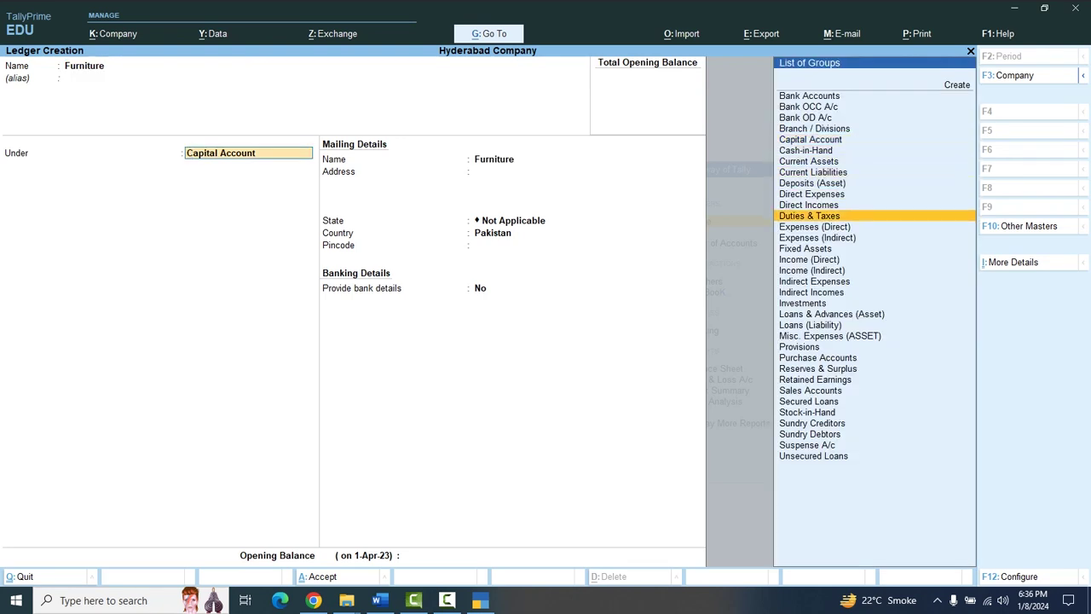
pyautogui.press('Return')
# - Keep the default mailing and bank details and save the Furniture ledger
pyautogui.press('Return')
pyautogui.press('Return')
pyautogui.press('Return')
pyautogui.press('Return')
pyautogui.press('Return')
pyautogui.press('Return')
pyautogui.press('Return')
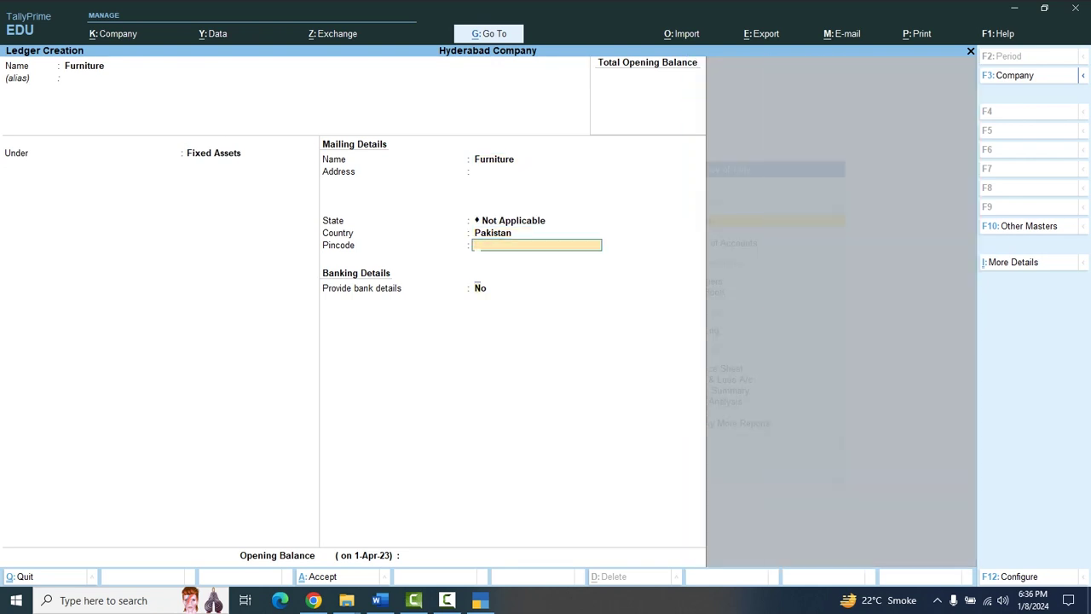
pyautogui.press('Return')
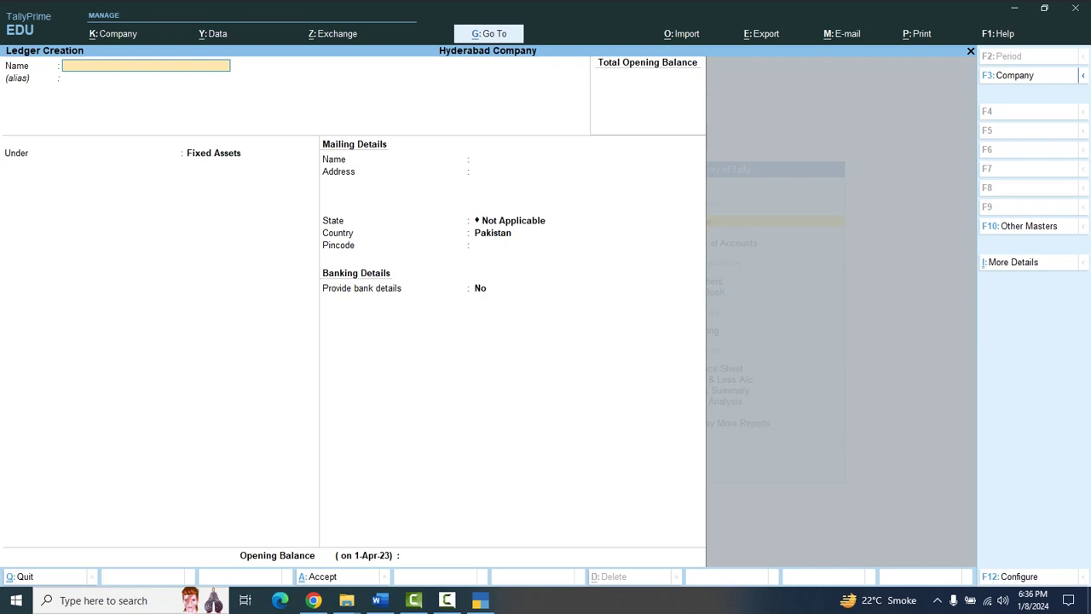
# - Name the next ledger Sale and place it under the Direct Incomes group
pyautogui.write('Sale')
pyautogui.press('Return')
pyautogui.press('Return')
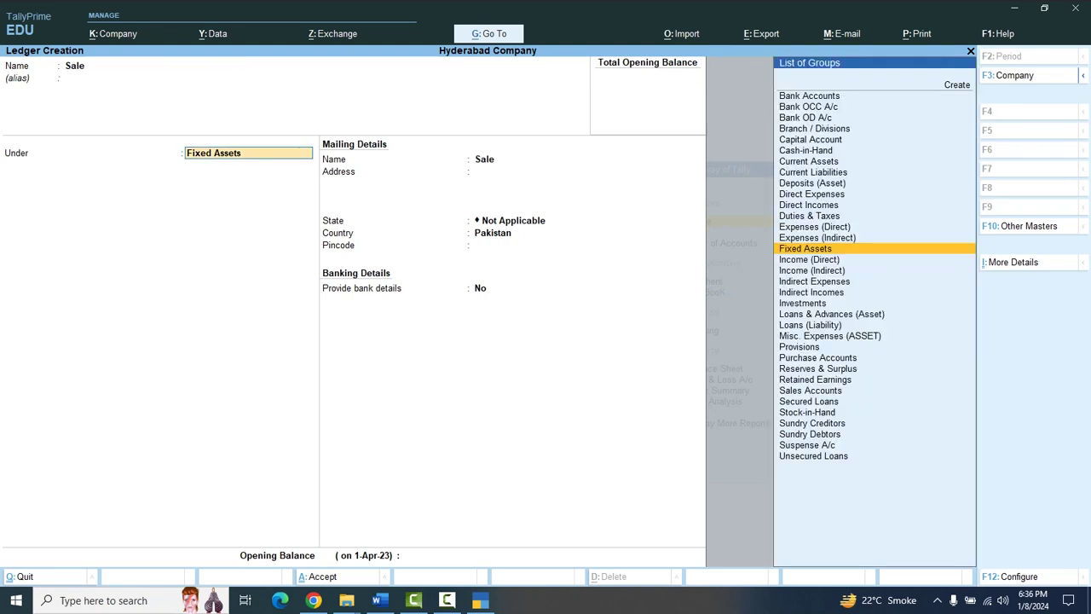
pyautogui.press('Up')
pyautogui.press('Up')
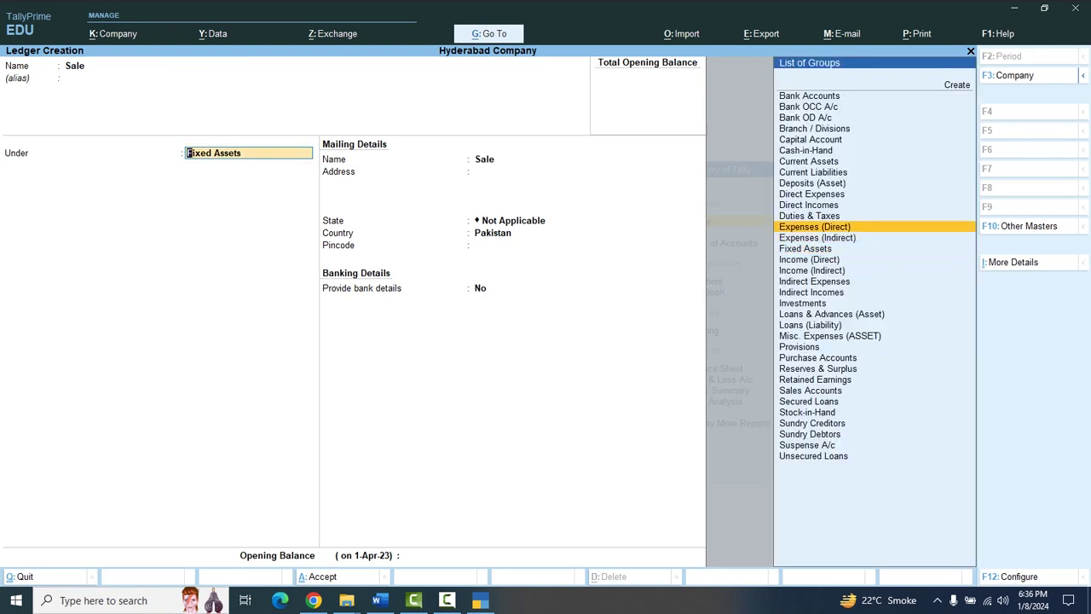
pyautogui.press('Up')
pyautogui.press('Up')
pyautogui.press('Return')
# - Keep the ledger type and rounding as Not Applicable, leave the opening balance empty, and save the Sale ledger
pyautogui.press('Return')
pyautogui.press('Return')
pyautogui.press('Return')
pyautogui.press('Return')
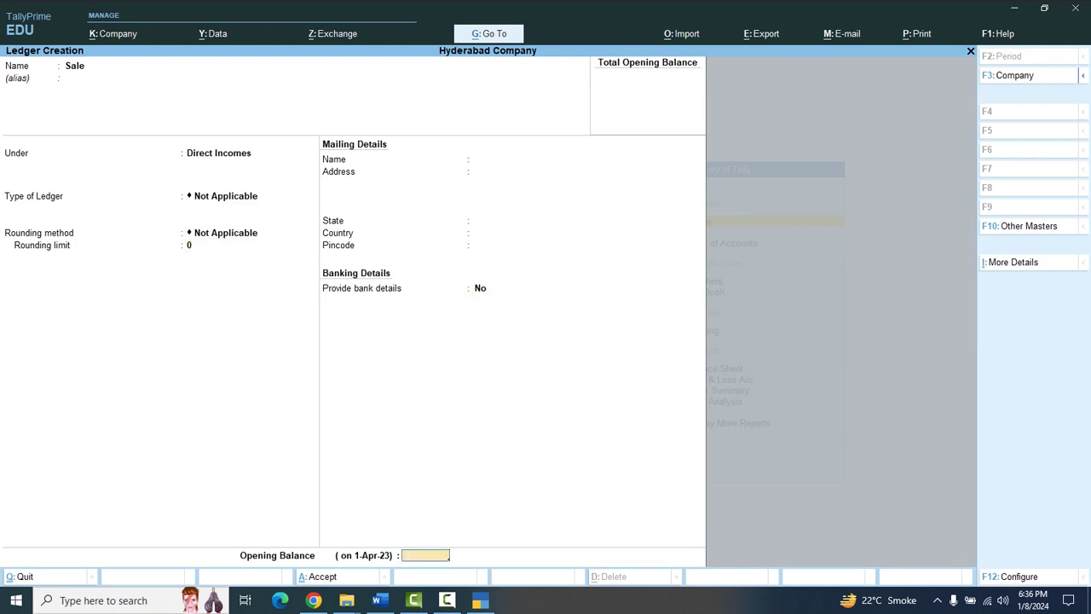
pyautogui.press('Return')
pyautogui.press('Return')
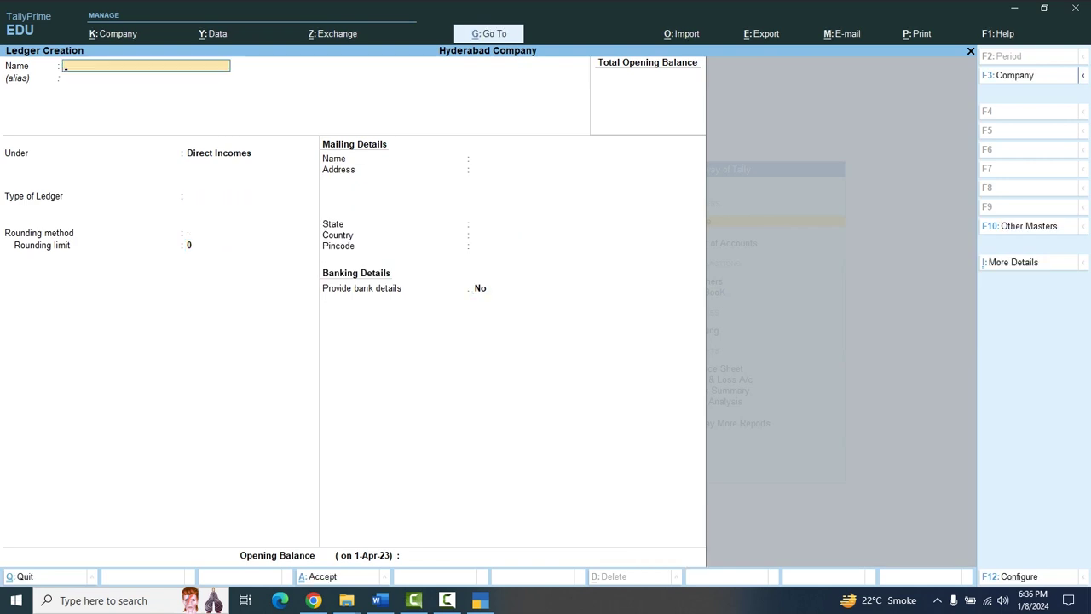
# - Name the next ledger Postage and place it under the Indirect Expenses group
pyautogui.write('Postag')
pyautogui.press('Return')
pyautogui.press('Return')
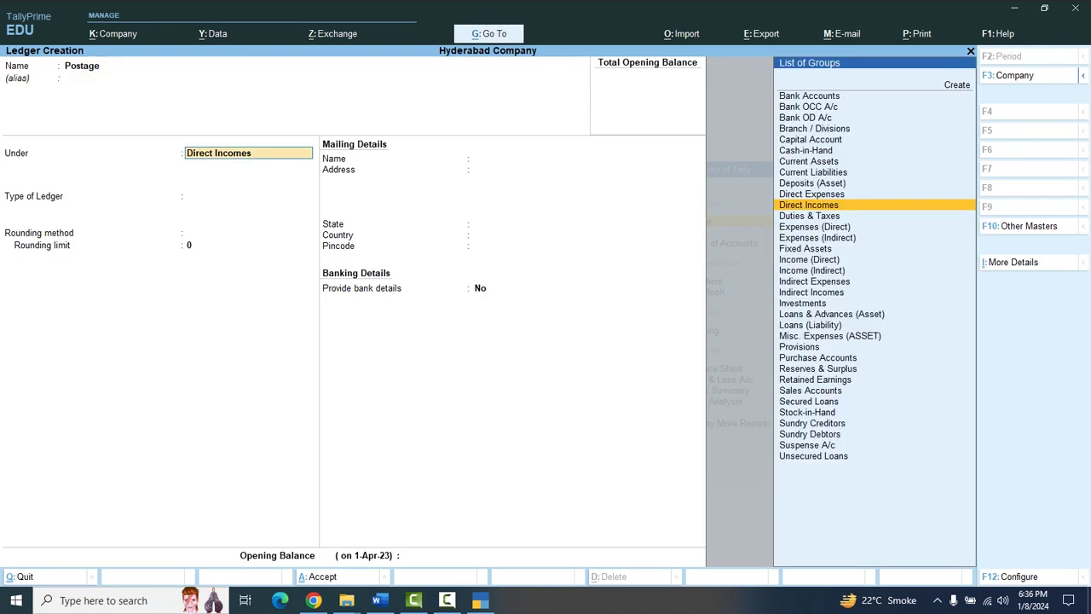
pyautogui.press('Down')
pyautogui.press('Down')
pyautogui.press('Down')
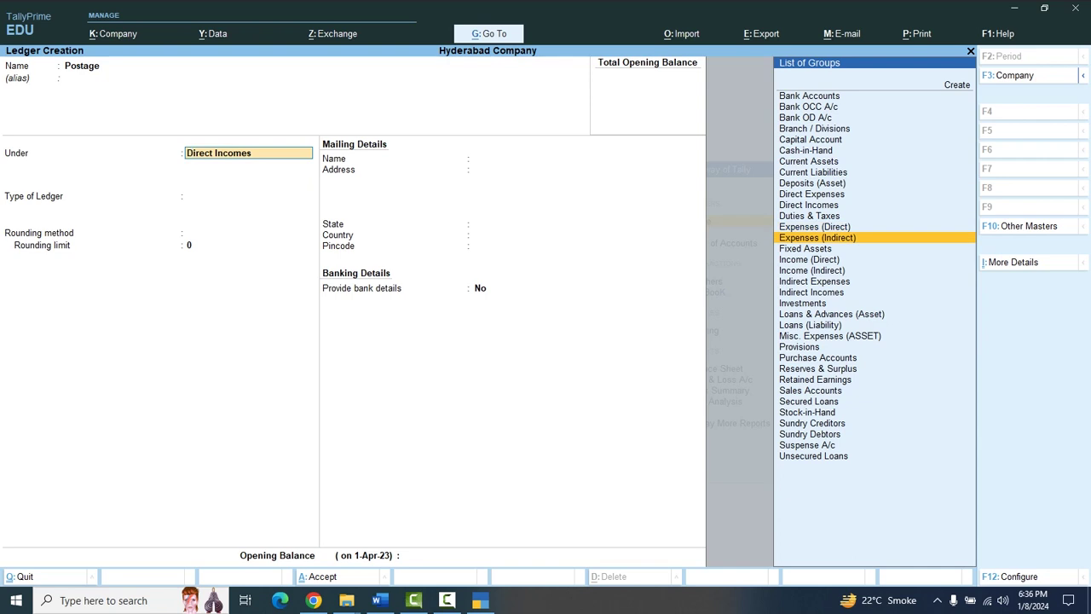
pyautogui.press('Down')
pyautogui.press('Down')
pyautogui.press('Down')
pyautogui.press('Down')
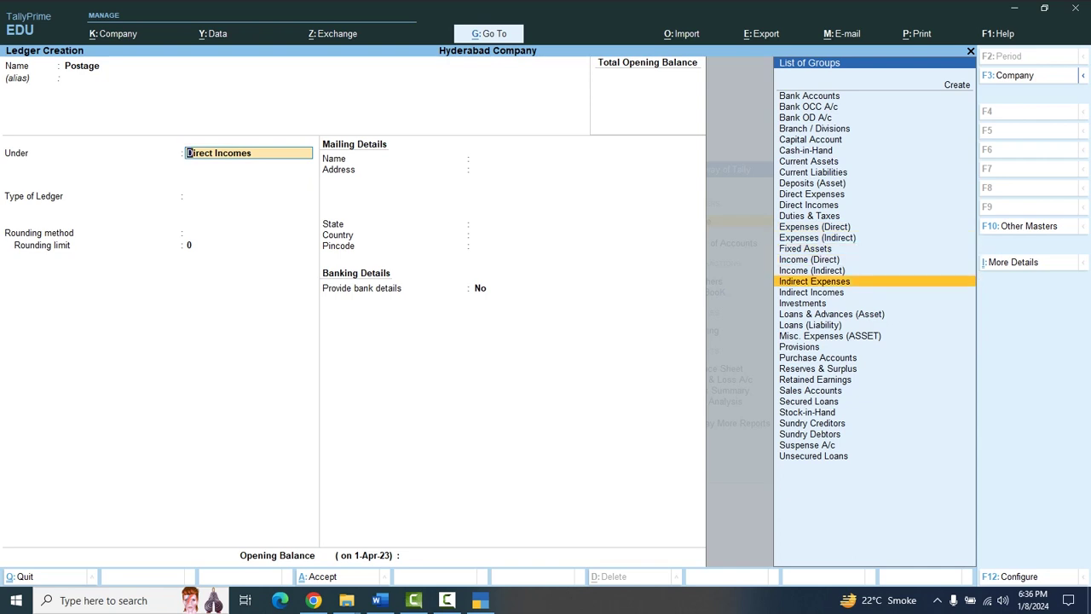
pyautogui.press('Return')
# - Keep the Postage ledger's type and rounding as Not Applicable, leave its opening balance empty, and save it
pyautogui.press('Return')
pyautogui.press('Return')
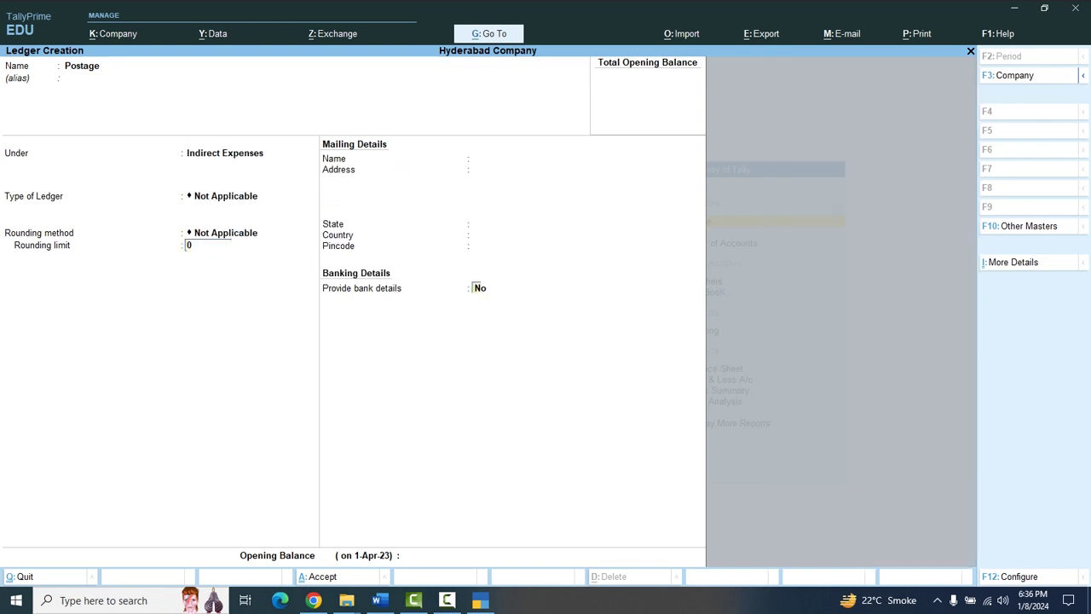
pyautogui.press('Return')
pyautogui.press('Return')
pyautogui.press('Return')
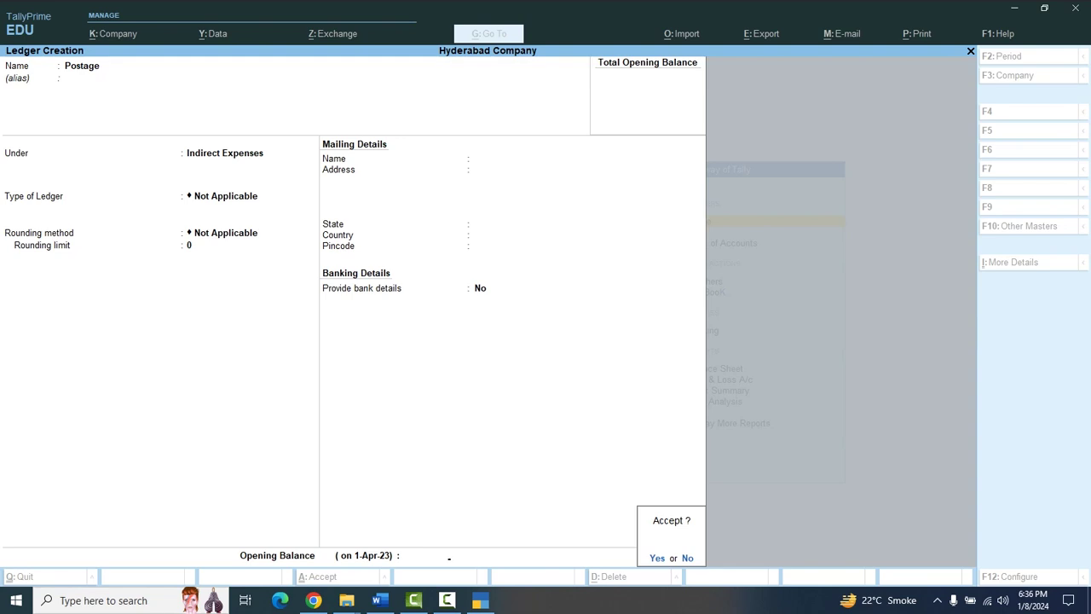
pyautogui.press('Return')
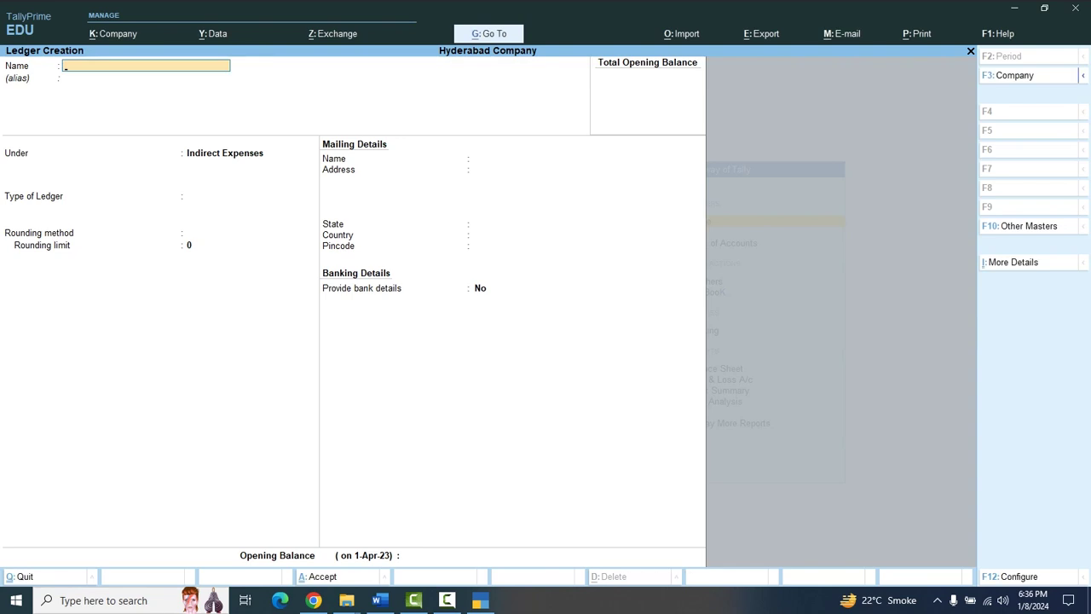
# - Name the next ledger Other Payable and place it under the Current Liabilities group
pyautogui.write('Other Payable')
pyautogui.press('Return')
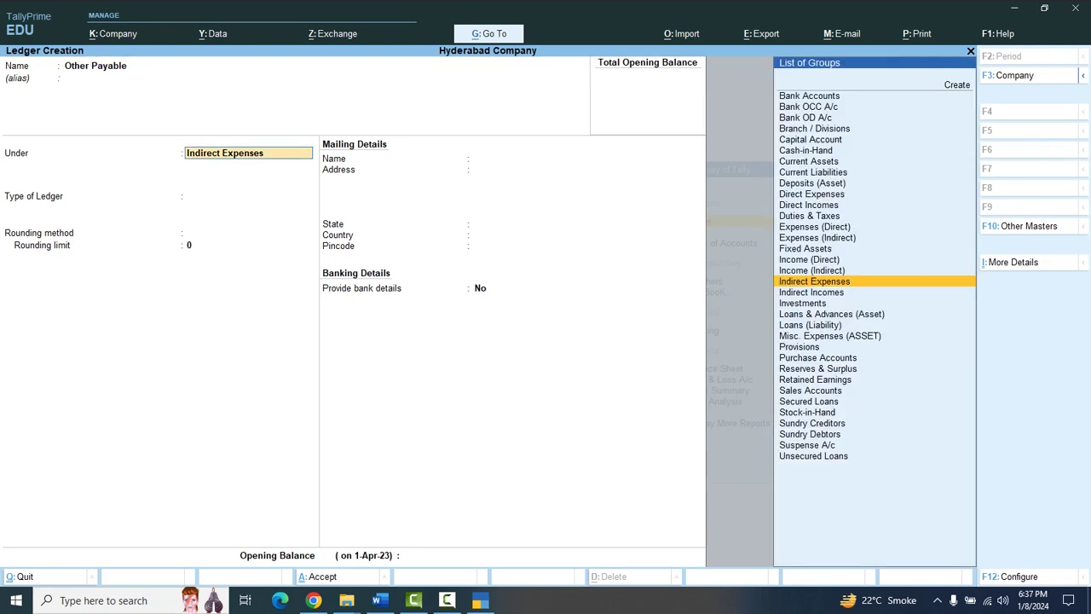
pyautogui.press('Up')
pyautogui.press('Up')
pyautogui.press('Up')
pyautogui.press('Up')
pyautogui.press('Up')
pyautogui.press('Up')
pyautogui.press('Up')
pyautogui.press('Up')
pyautogui.press('Up')
pyautogui.press('Up')
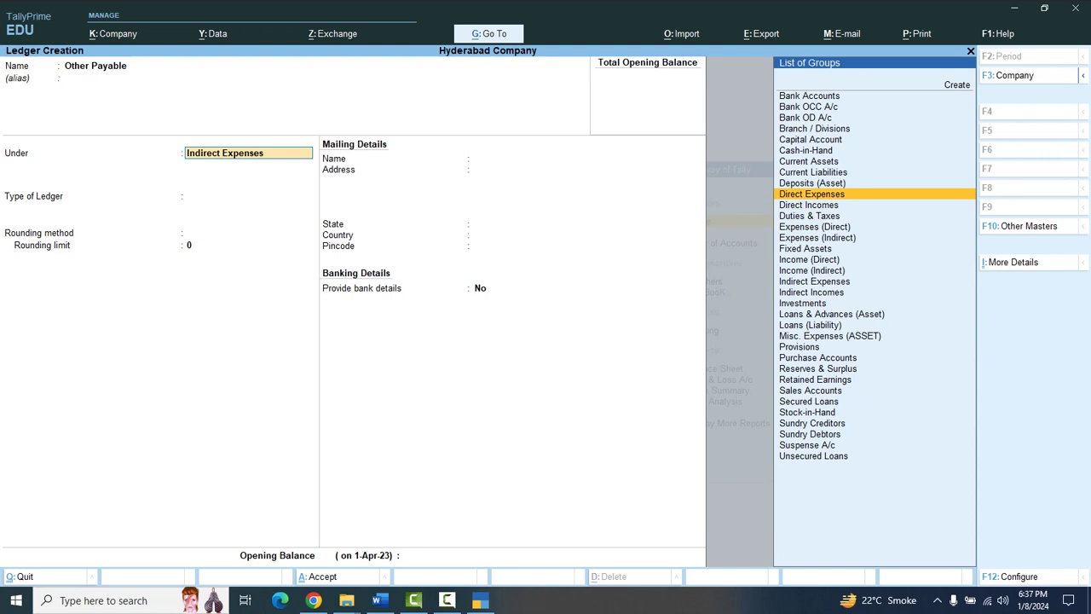
pyautogui.press('Return')
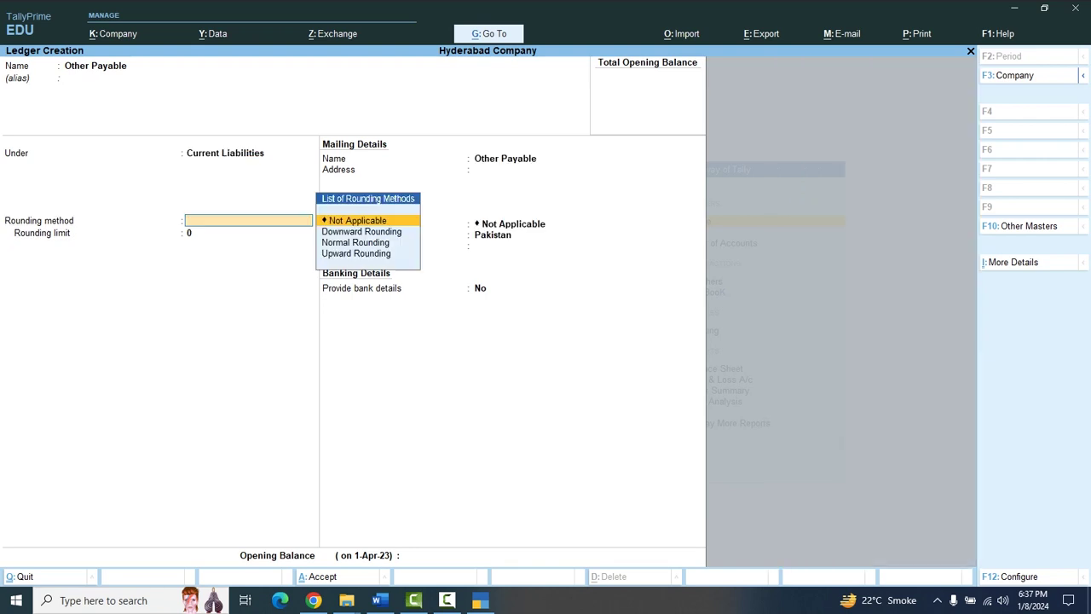
# - Keep rounding as Not Applicable and the default mailing and bank details, then save the Other Payable ledger
pyautogui.press('Return')
pyautogui.press('Return')
pyautogui.press('Return')
pyautogui.press('Return')
pyautogui.press('Return')
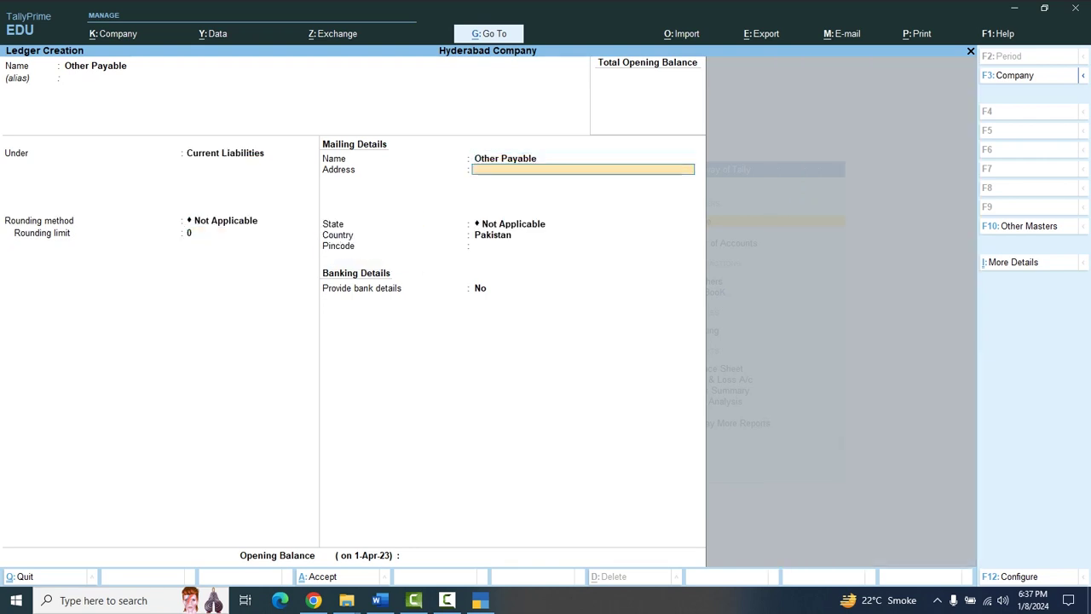
pyautogui.press('Return')
pyautogui.press('Return')
pyautogui.press('Return')
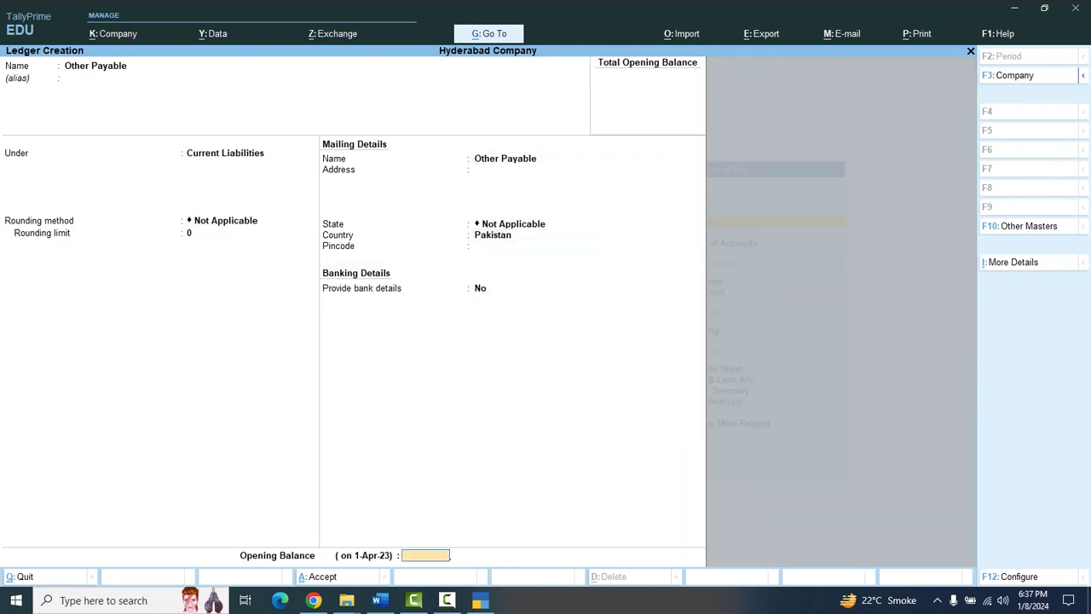
pyautogui.press('Return')
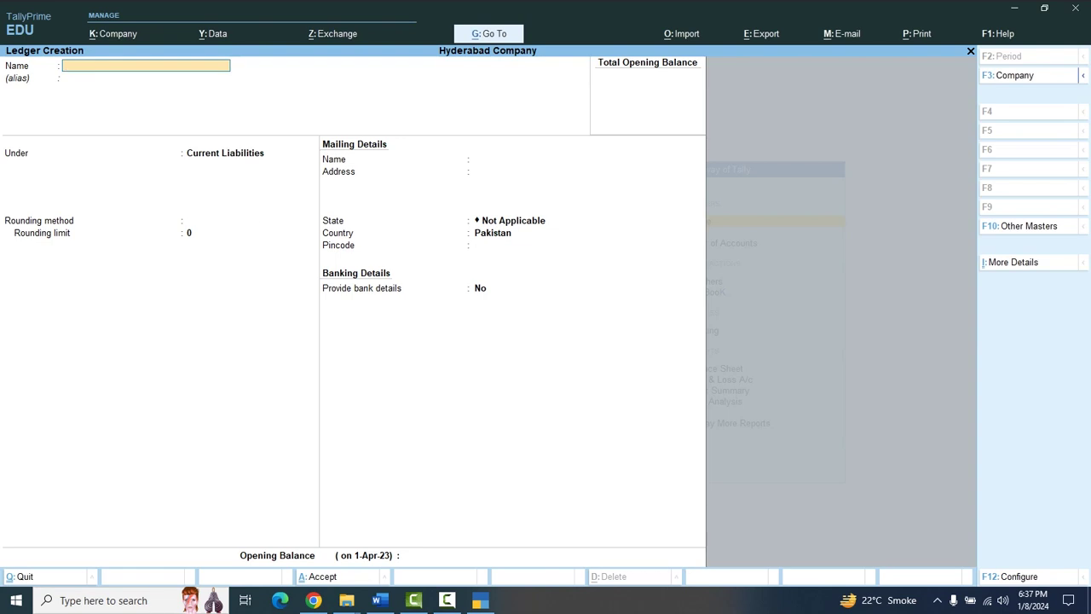
# - Name the next ledger Withholding Tax Payable and keep it under the Current Liabilities group
pyautogui.write('Withholding tax Payable')
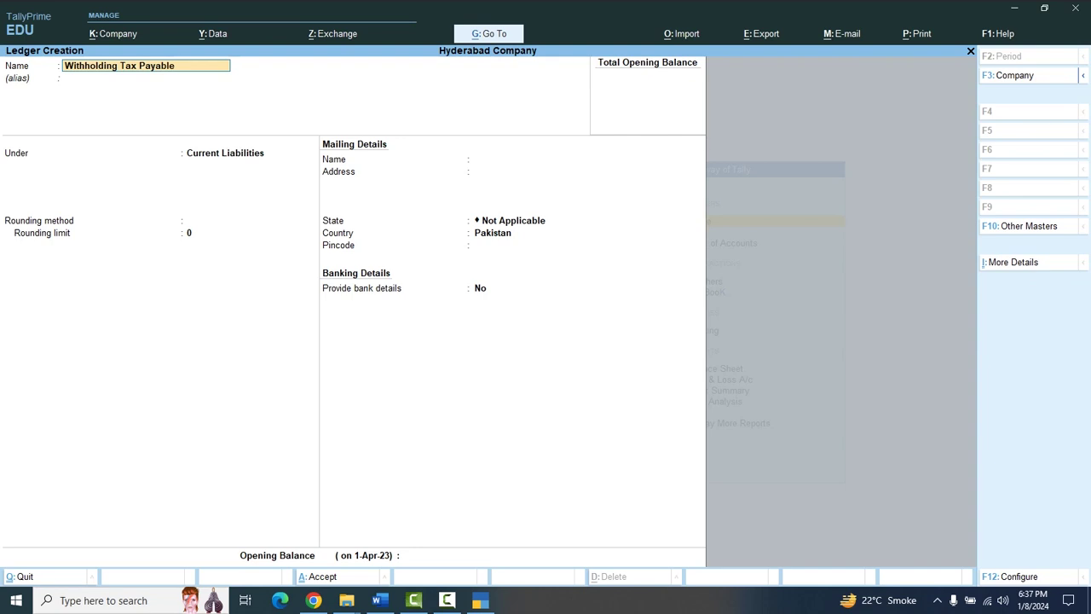
pyautogui.press('Return')
pyautogui.press('Return')
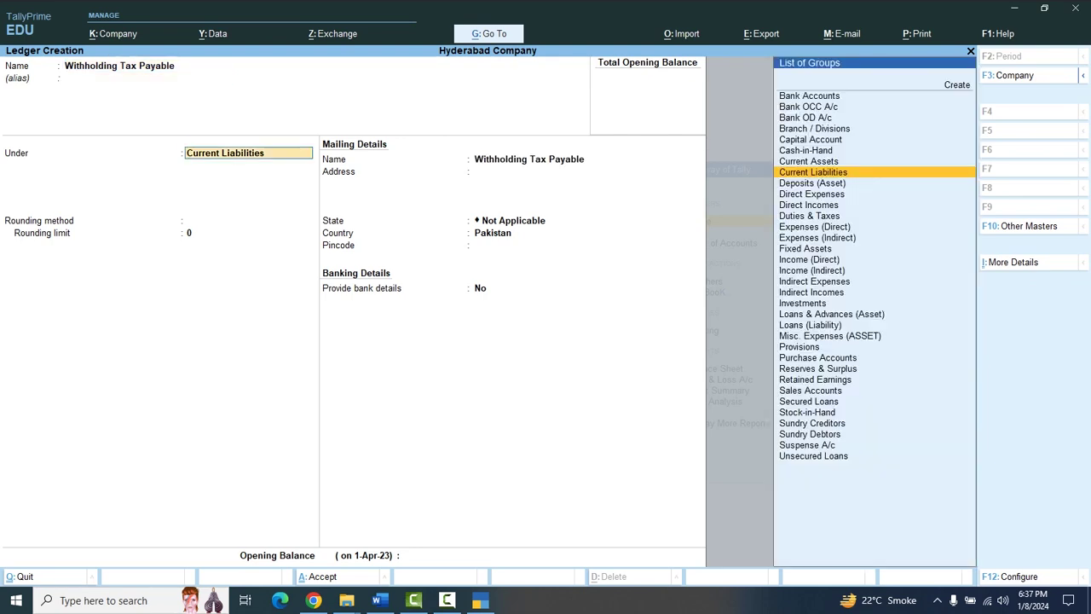
pyautogui.press('Return')
# - Keep the default rounding, mailing and bank details, and save the Withholding Tax Payable ledger without an opening balance
pyautogui.press('Return')
pyautogui.press('Return')
pyautogui.press('Return')
pyautogui.press('Return')
pyautogui.press('Return')
pyautogui.press('Return')
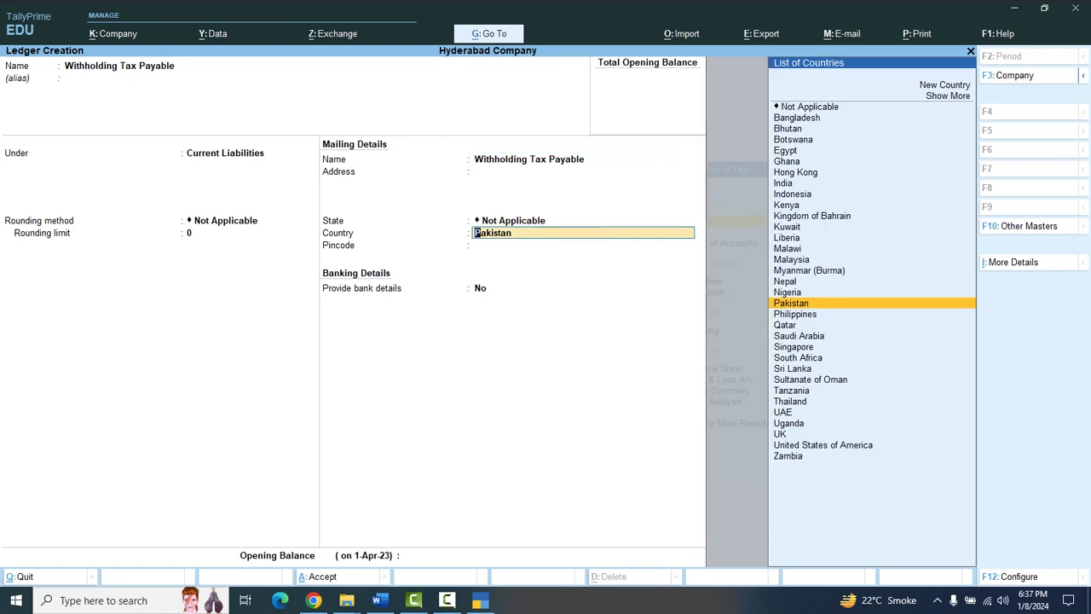
pyautogui.press('Return')
pyautogui.press('Return')
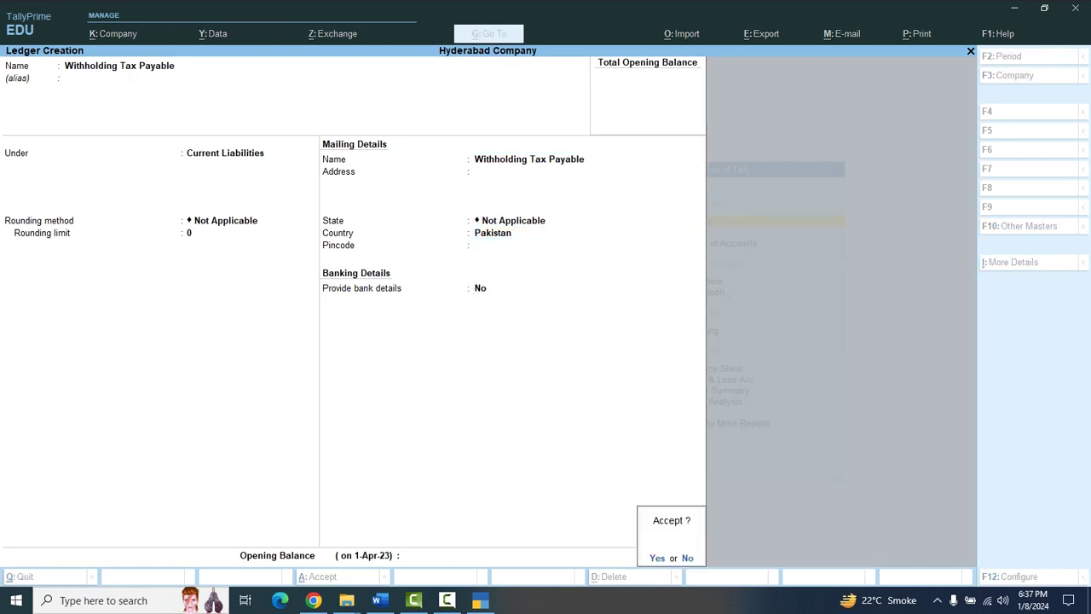
pyautogui.press('Return')
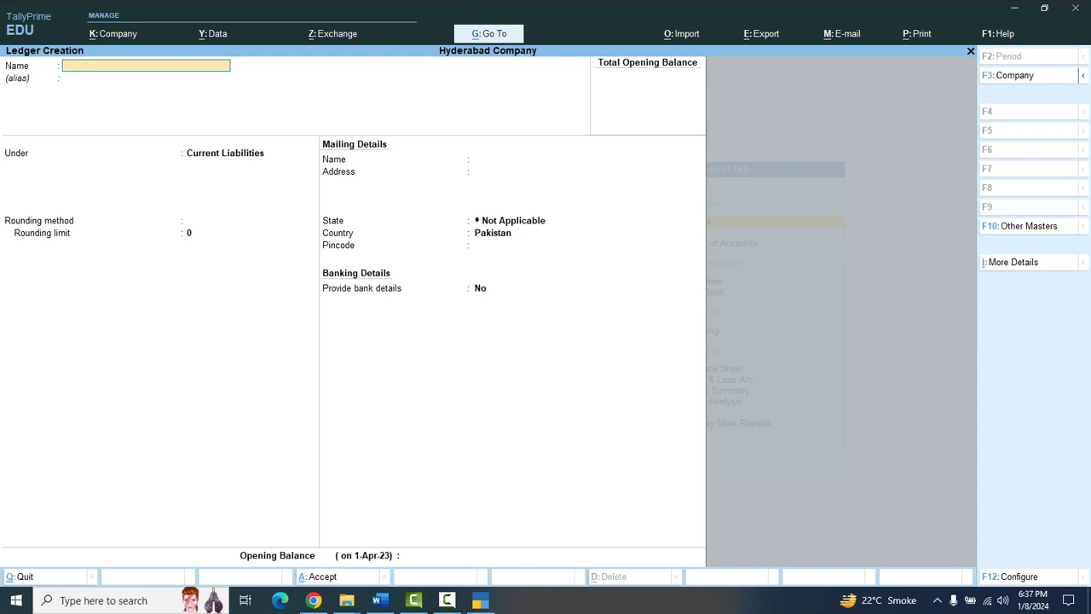
# - Name the next ledger Discount Received and place it under the Indirect Incomes group
pyautogui.write('Discount Received')
pyautogui.press('Return')
pyautogui.press('Return')
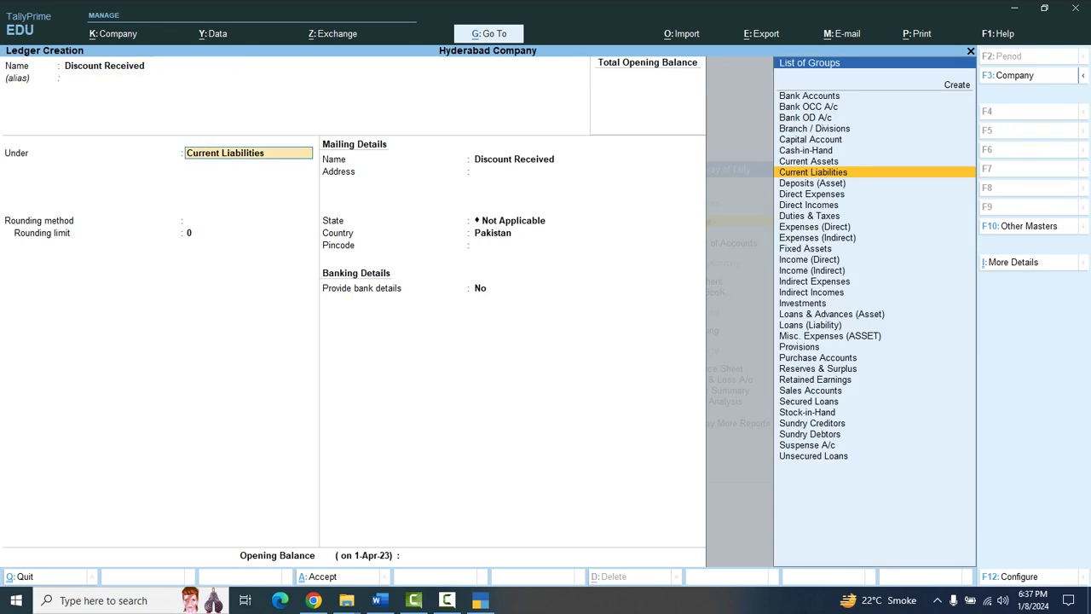
pyautogui.press('Down')
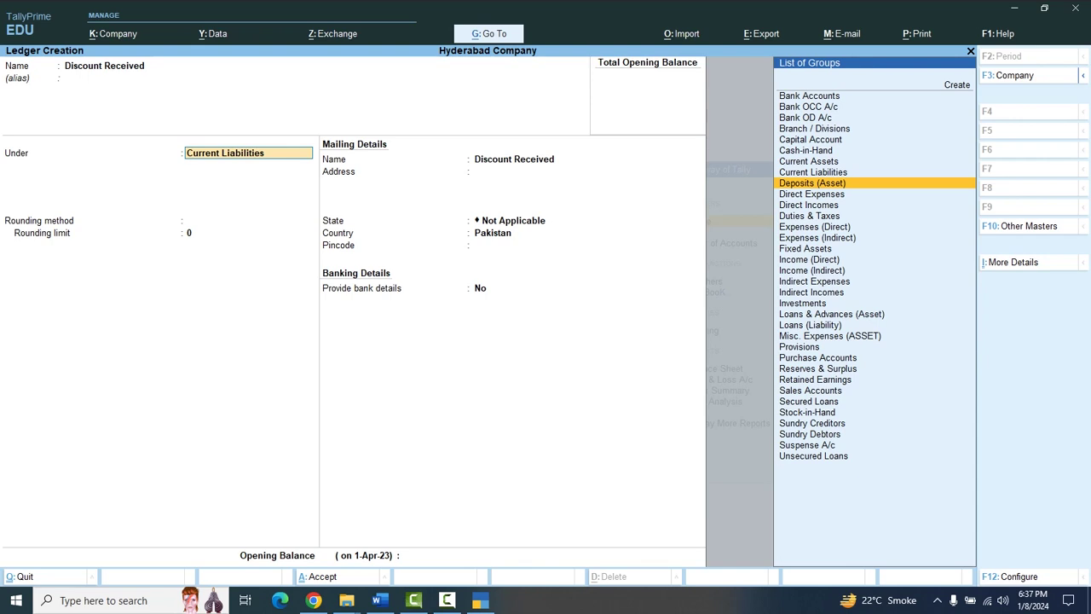
pyautogui.click(812, 194)
pyautogui.click(809, 205)
pyautogui.press('Down')
pyautogui.press('Down')
pyautogui.press('Down')
pyautogui.press('Down')
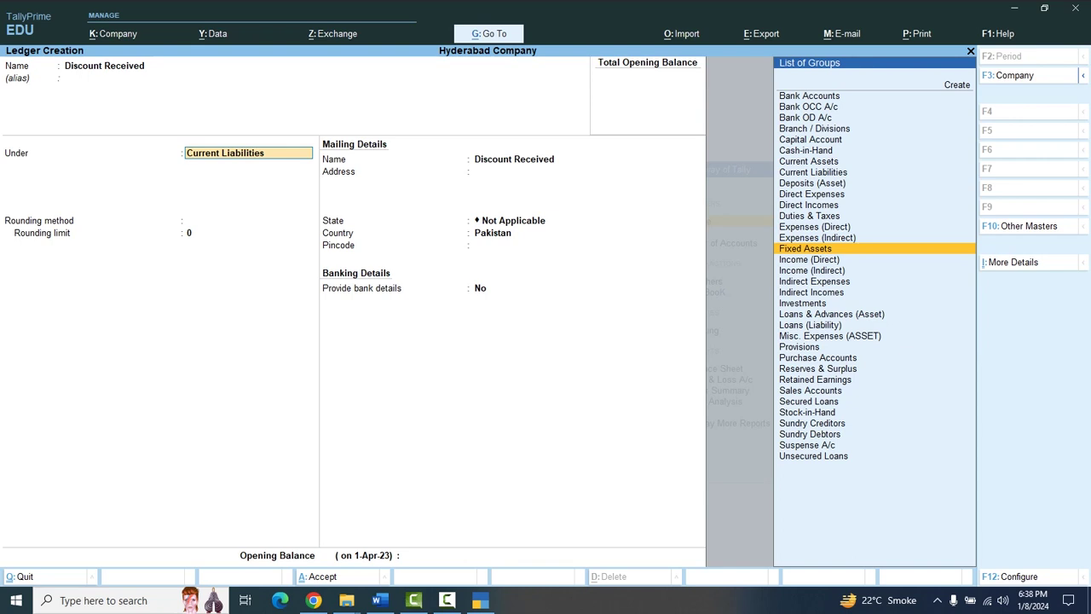
pyautogui.press('Down')
pyautogui.press('Down')
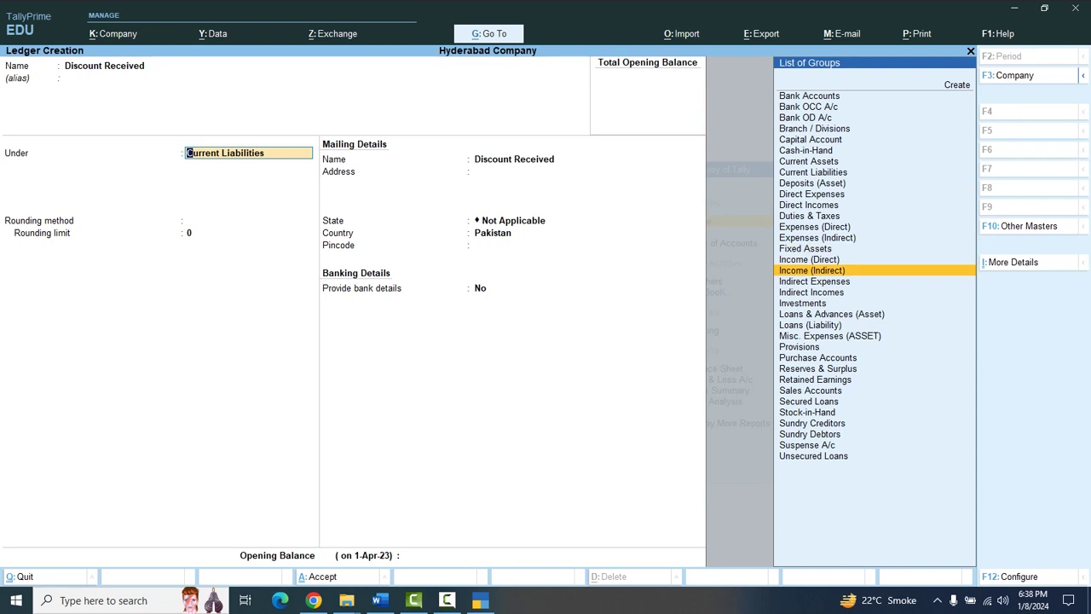
pyautogui.press('Return')
# - Keep ledger type and rounding as Not Applicable and save the Discount Received ledger with no opening balance
pyautogui.press('Return')
pyautogui.press('Return')
pyautogui.press('Return')
pyautogui.press('Return')
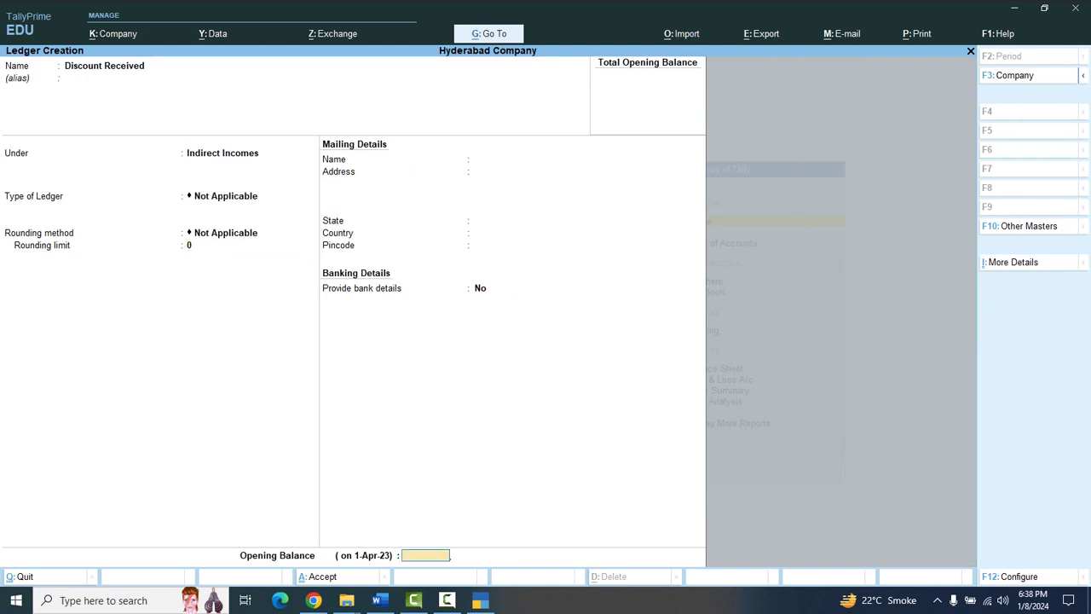
pyautogui.press('Return')
pyautogui.press('Return')
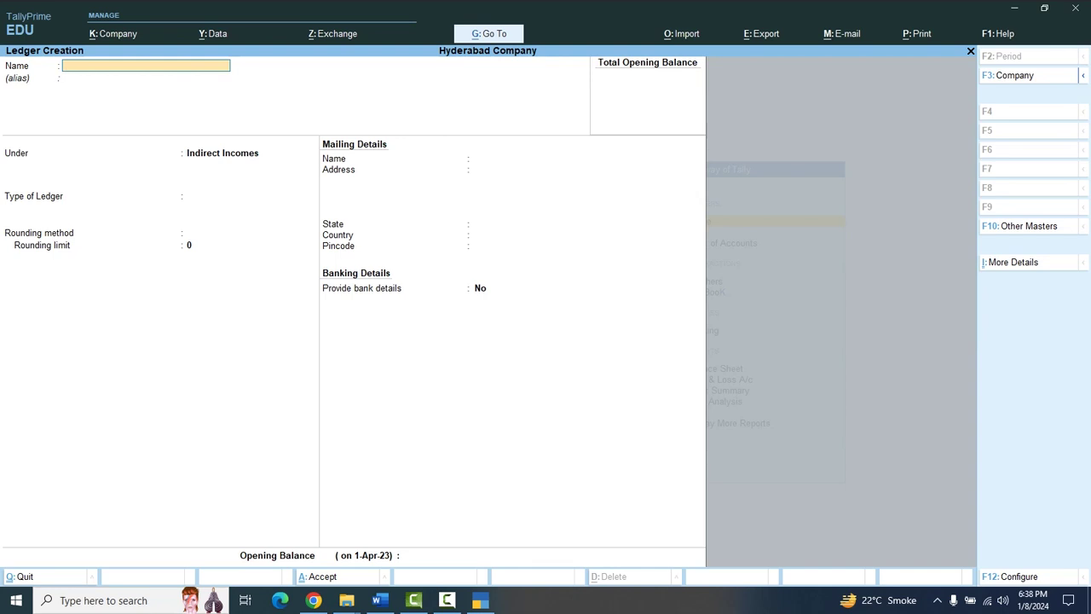
# - Name the next ledger HBL BANK in capitals, leaving the alias empty
pyautogui.write('Hb')
pyautogui.press('BackSpace')
pyautogui.press('BackSpace')
pyautogui.write('HBL BANK')
pyautogui.press('Return')
pyautogui.press('Return')
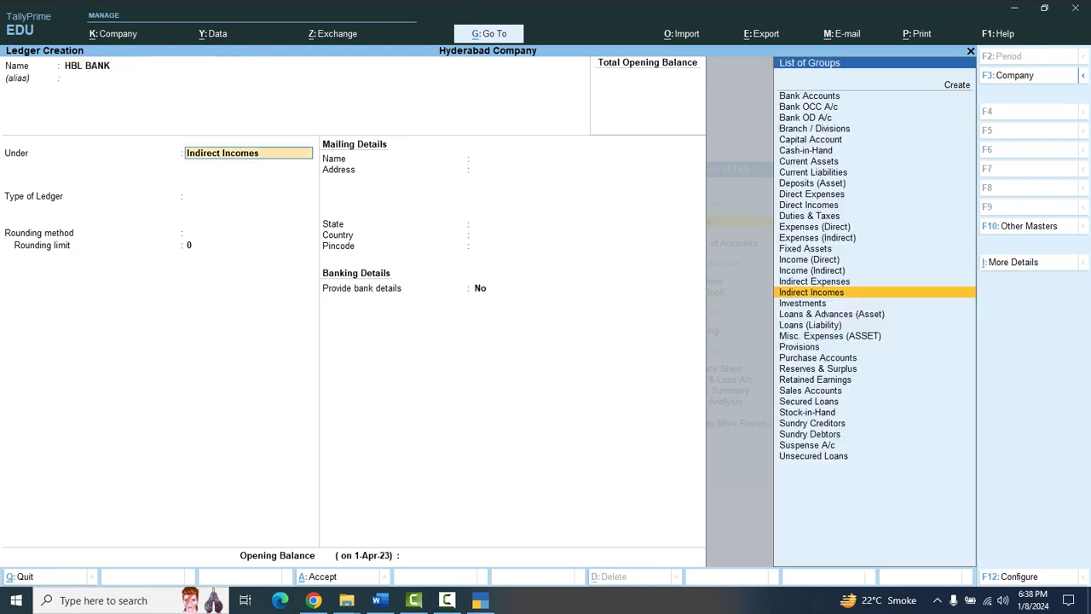
# - Place the HBL BANK ledger under the Bank Accounts group
pyautogui.press('Up')
pyautogui.press('Up')
pyautogui.press('Up')
pyautogui.press('Up')
pyautogui.press('Up')
pyautogui.press('Up')
pyautogui.press('Up')
pyautogui.press('Up')
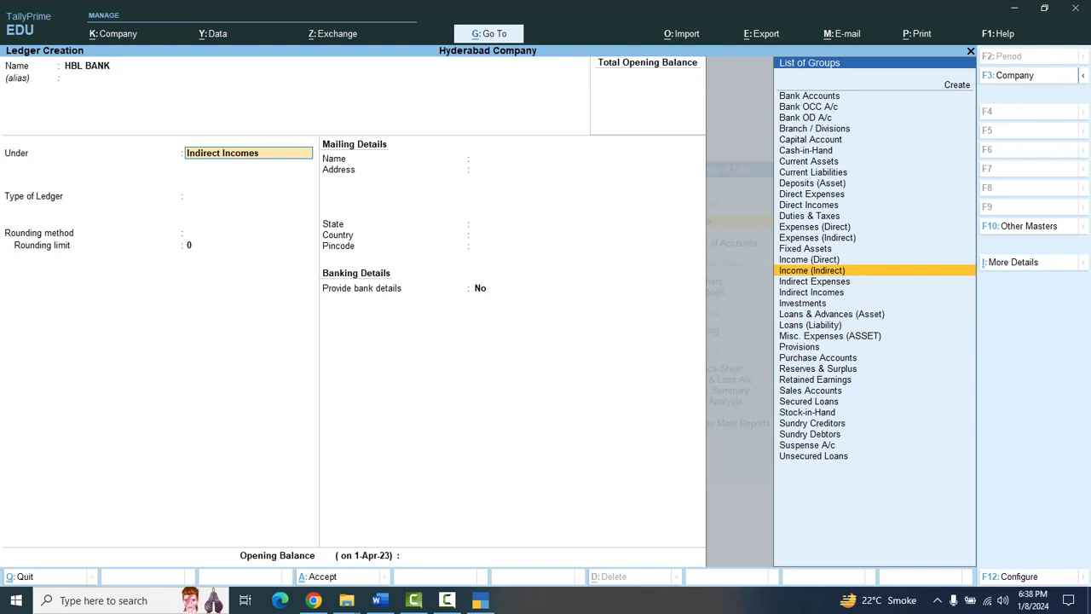
pyautogui.press('Up')
pyautogui.press('Up')
pyautogui.press('Up')
pyautogui.press('Up')
pyautogui.press('Up')
pyautogui.press('Up')
pyautogui.press('Up')
pyautogui.press('Up')
pyautogui.press('Up')
pyautogui.press('Up')
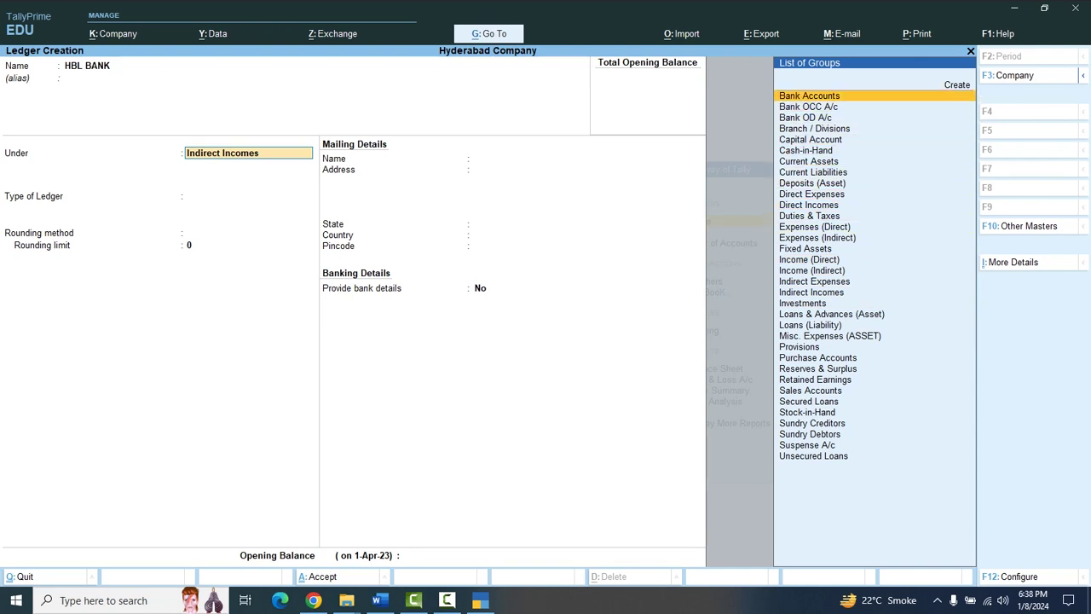
pyautogui.press('Return')
# - Keep HBL BANK's default account details and cheque configuration, with the account number, codes and branch left empty
pyautogui.press('Return')
pyautogui.press('Return')
pyautogui.press('Return')
pyautogui.press('Return')
pyautogui.press('Return')
pyautogui.press('Return')
pyautogui.press('Return')
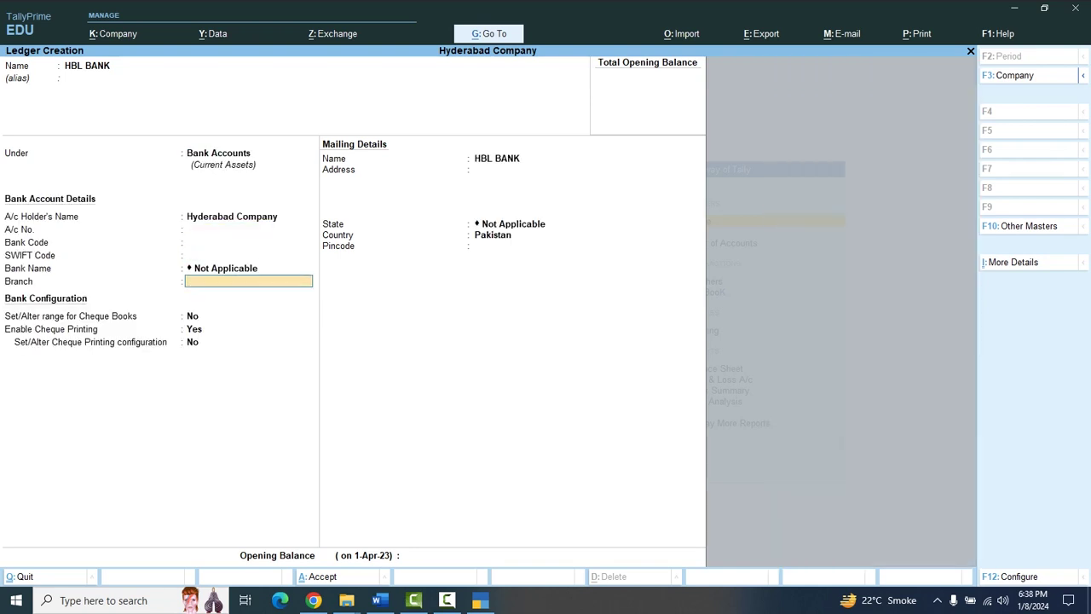
pyautogui.press('Return')
pyautogui.press('Return')
pyautogui.press('Return')
pyautogui.press('Return')
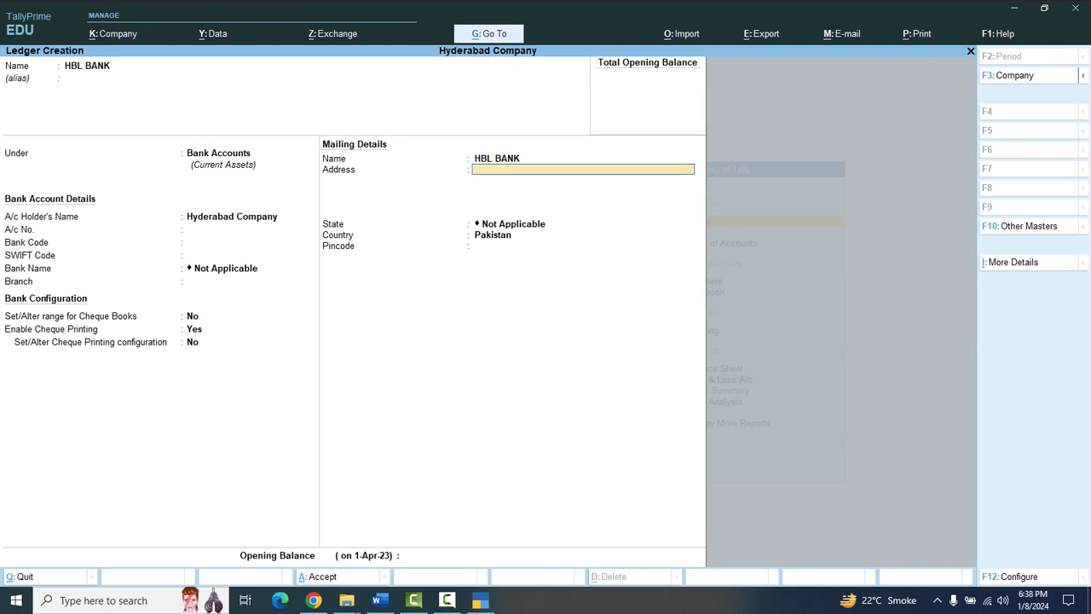
# - Keep the default mailing details, leave the opening balance empty, and save the HBL BANK ledger
pyautogui.press('Return')
pyautogui.press('Return')
pyautogui.press('Return')
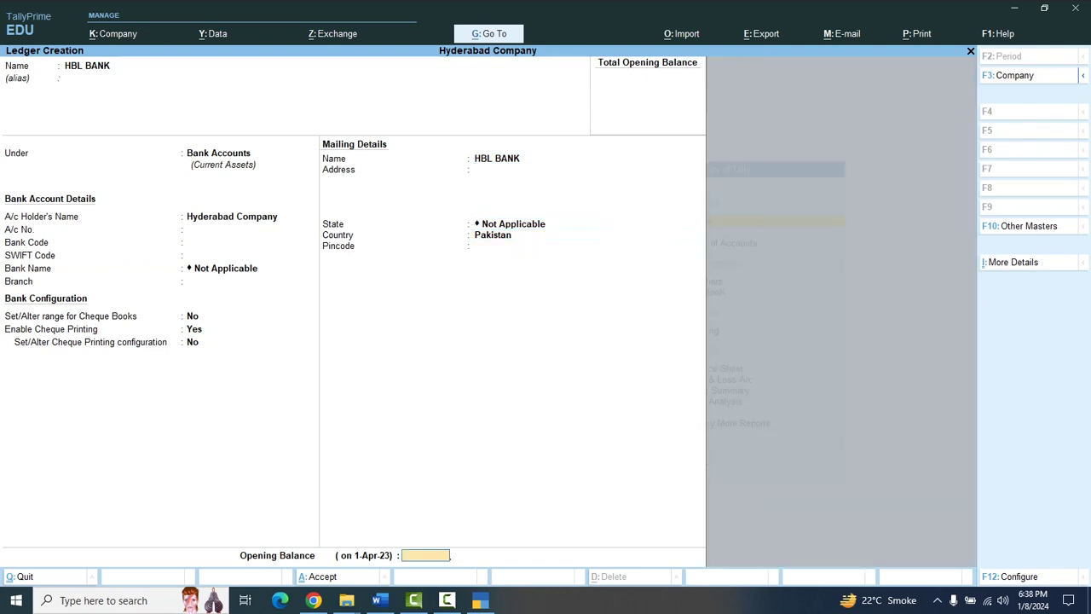
pyautogui.press('Return')
pyautogui.press('Return')
# - Name the next ledger MCB BANK and keep it under the Bank Accounts group
pyautogui.write('M')
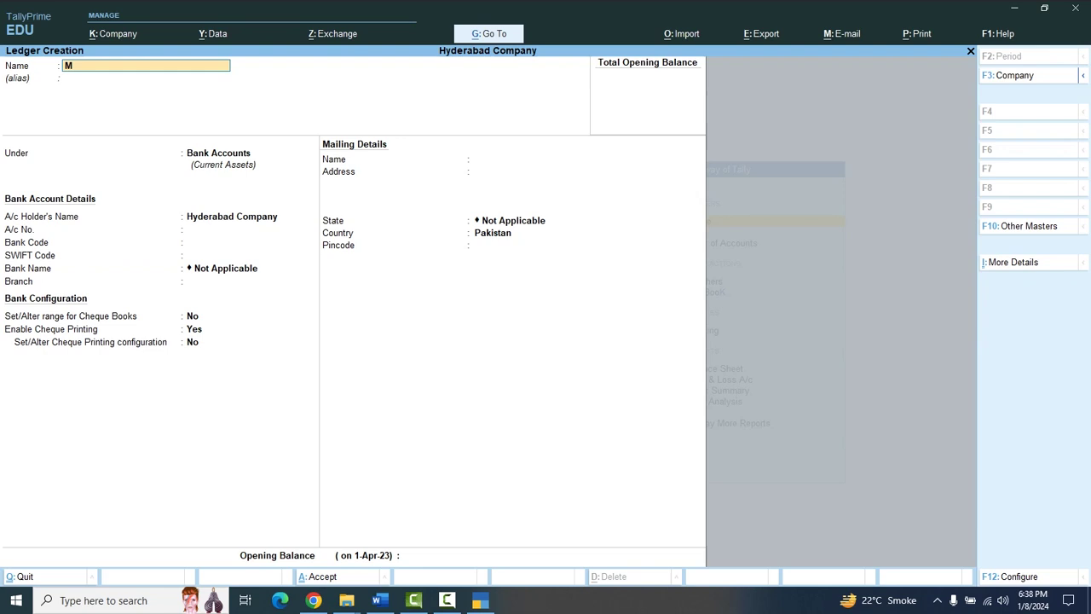
pyautogui.write('CB BANK')
pyautogui.press('Return')
pyautogui.press('Return')
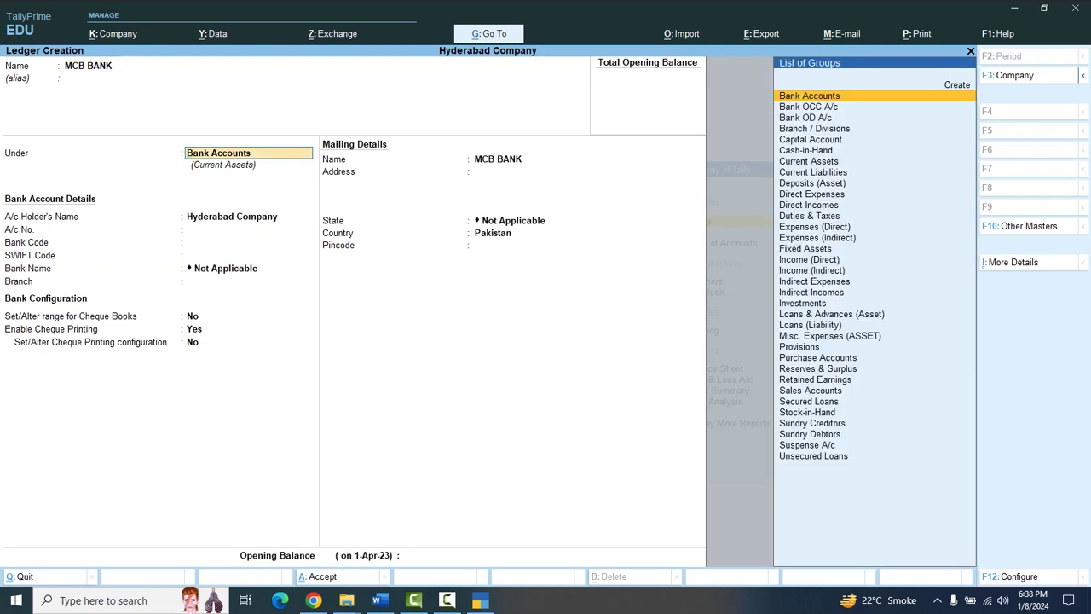
pyautogui.press('Return')
# - Keep the default bank account, cheque and mailing details, and save the MCB BANK ledger without an opening balance
pyautogui.press('Return')
pyautogui.press('Return')
pyautogui.press('Return')
pyautogui.press('Return')
pyautogui.press('Return')
pyautogui.press('Return')
pyautogui.press('Return')
pyautogui.press('Return')
pyautogui.press('Return')
pyautogui.press('Return')
pyautogui.press('Return')
pyautogui.press('Return')
pyautogui.press('Return')
pyautogui.press('Return')
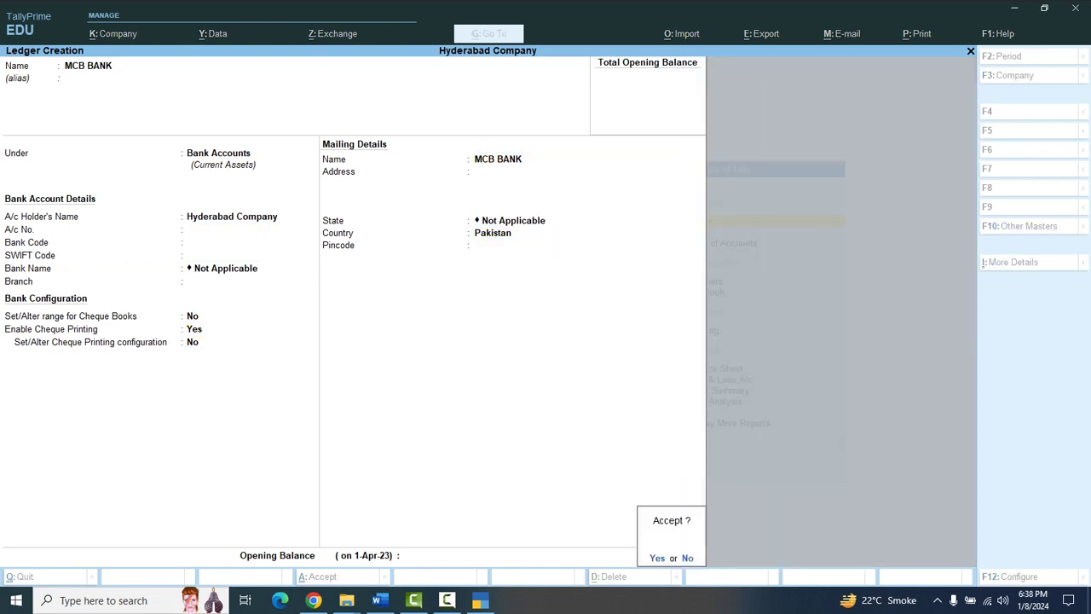
pyautogui.press('Return')
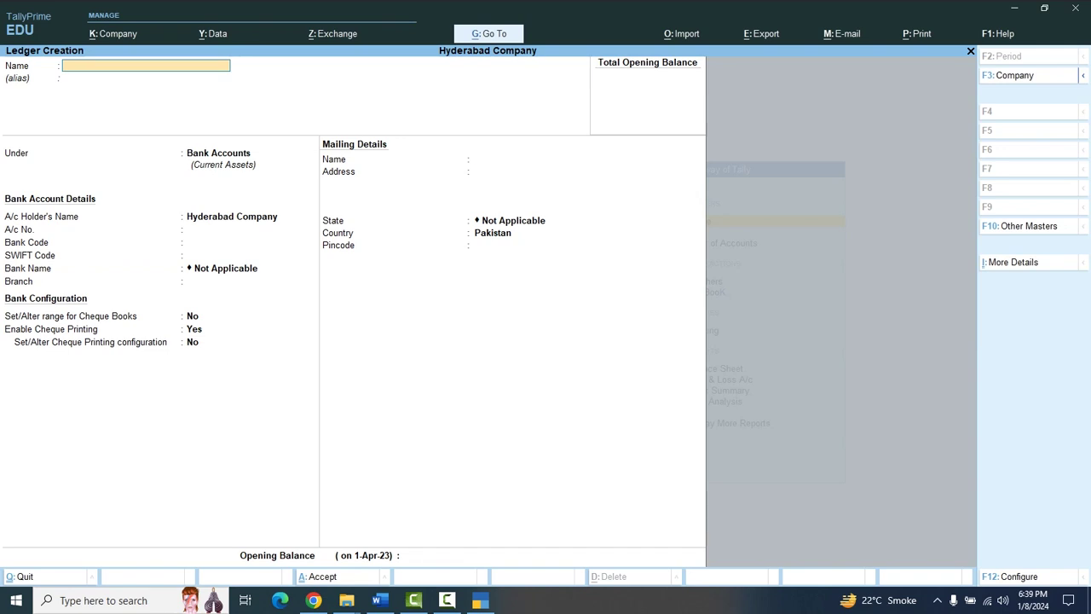
# - Quit ledger creation and return to the Gateway of Tally
pyautogui.press('Escape')
pyautogui.press('y')
pyautogui.press('Escape')
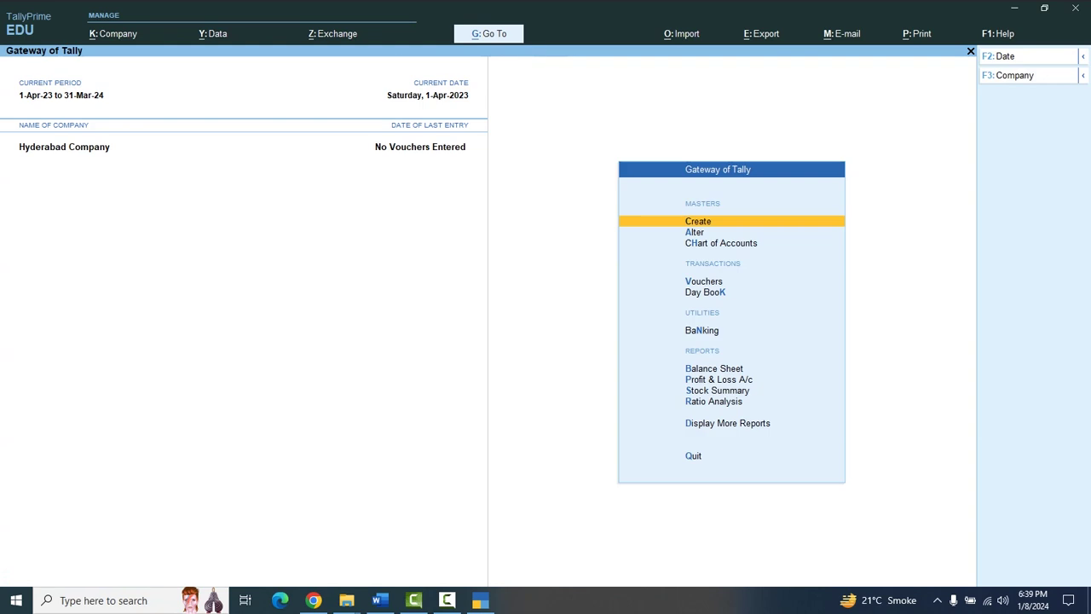
# - Switch to the TALLY LESSON 1 document in Word and go to Receipts in the voucher list
pyautogui.click(380, 600)
pyautogui.click(381, 420)
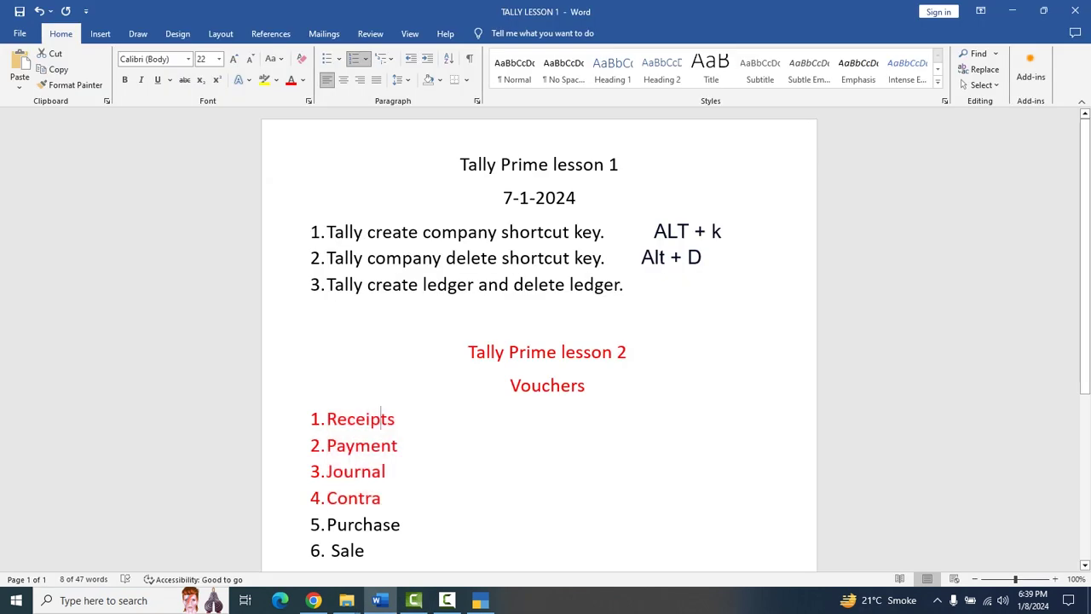
# - Select the word Receipts in the voucher list and switch to TallyPrime
pyautogui.moveTo(394, 420); pyautogui.dragTo(327, 420)
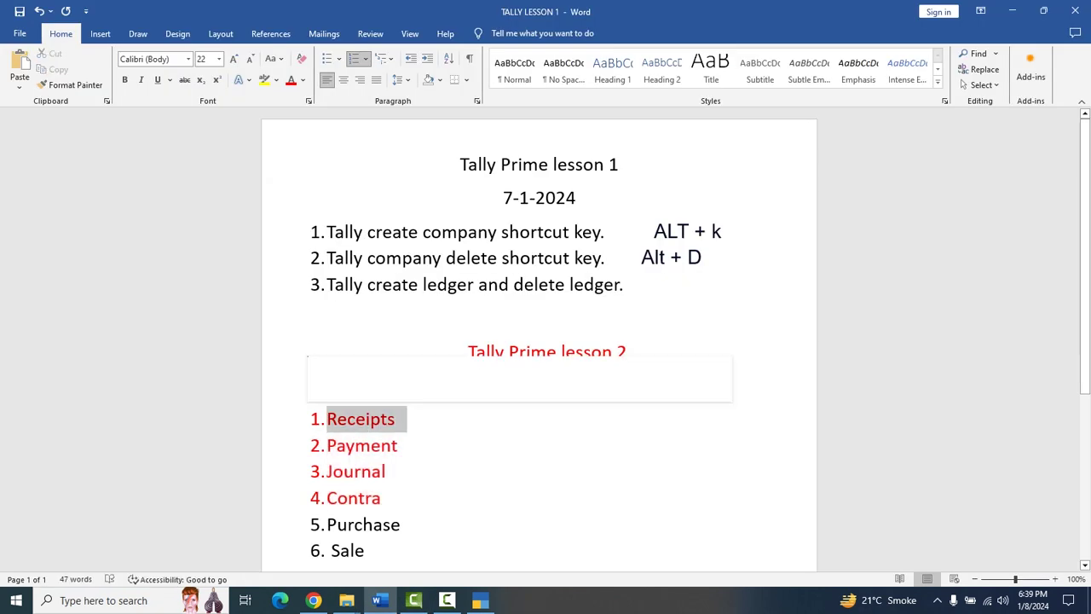
pyautogui.click(480, 601)
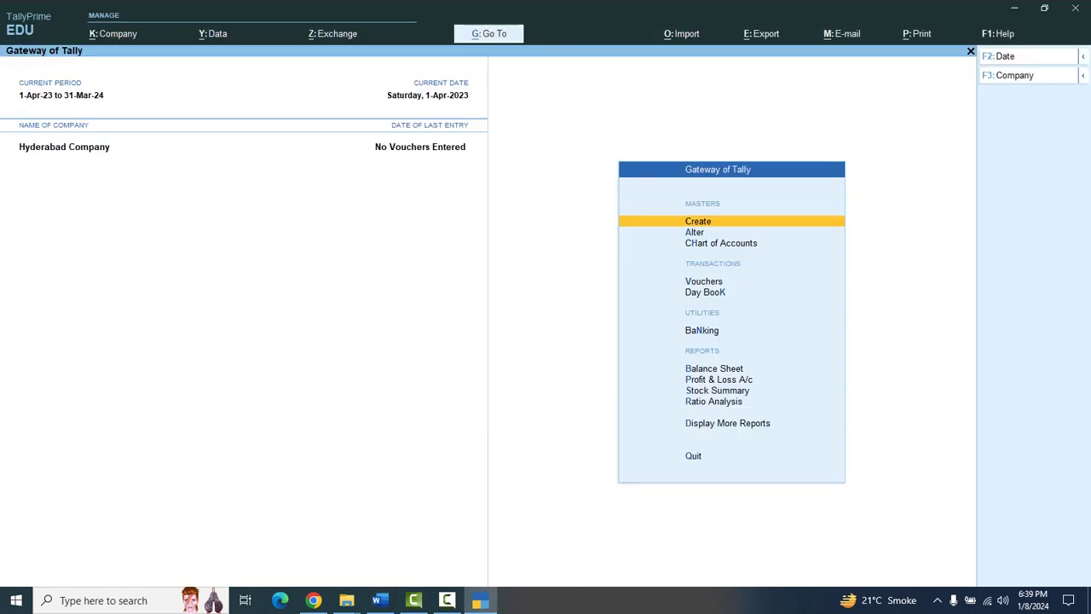
pyautogui.press('v')
pyautogui.press('Escape')
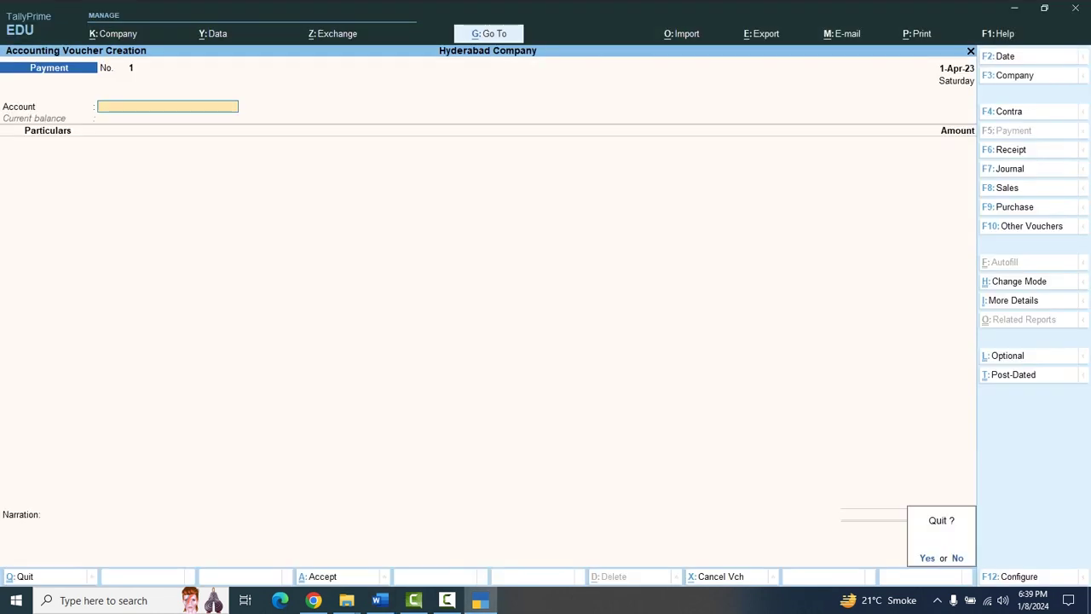
pyautogui.press('Return')
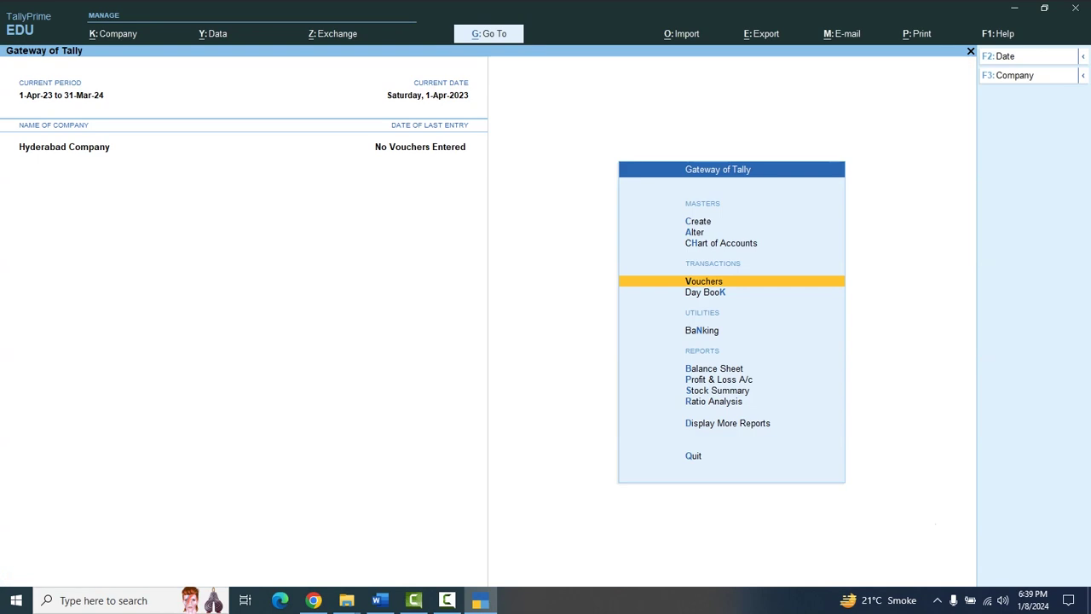
# - Open Vouchers from the Gateway of Tally for Hyderabad Company
pyautogui.press('Up')
pyautogui.press('Up')
pyautogui.press('Down')
pyautogui.press('Down')
pyautogui.press('Return')
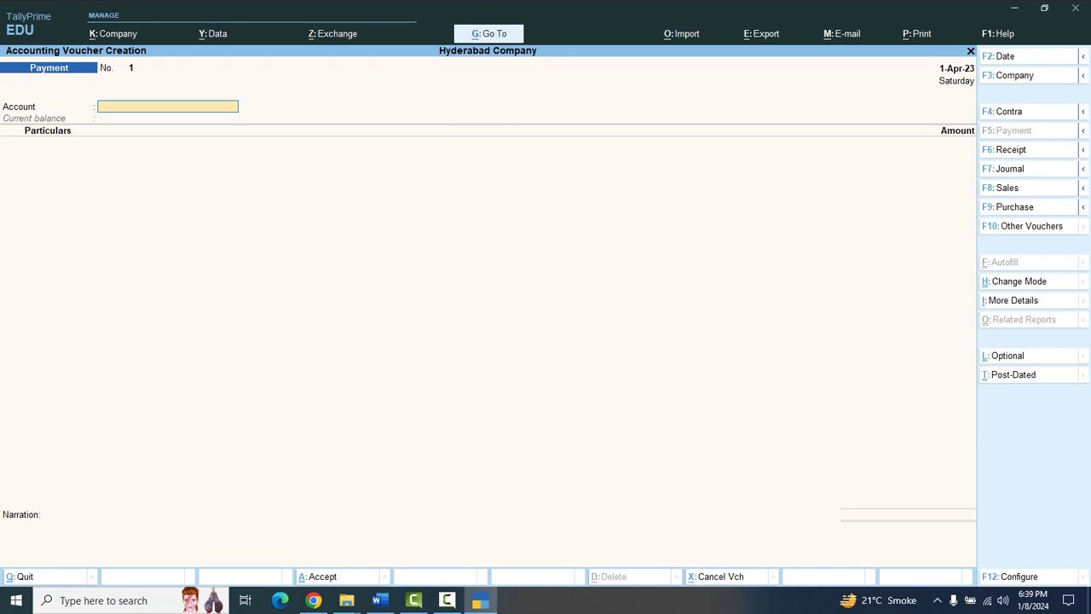
# - Look through the Contra, Payment, Receipt, Journal, Sales and Purchase voucher types and the list of other voucher types
pyautogui.press('F4')
pyautogui.press('F5')
pyautogui.press('F6')
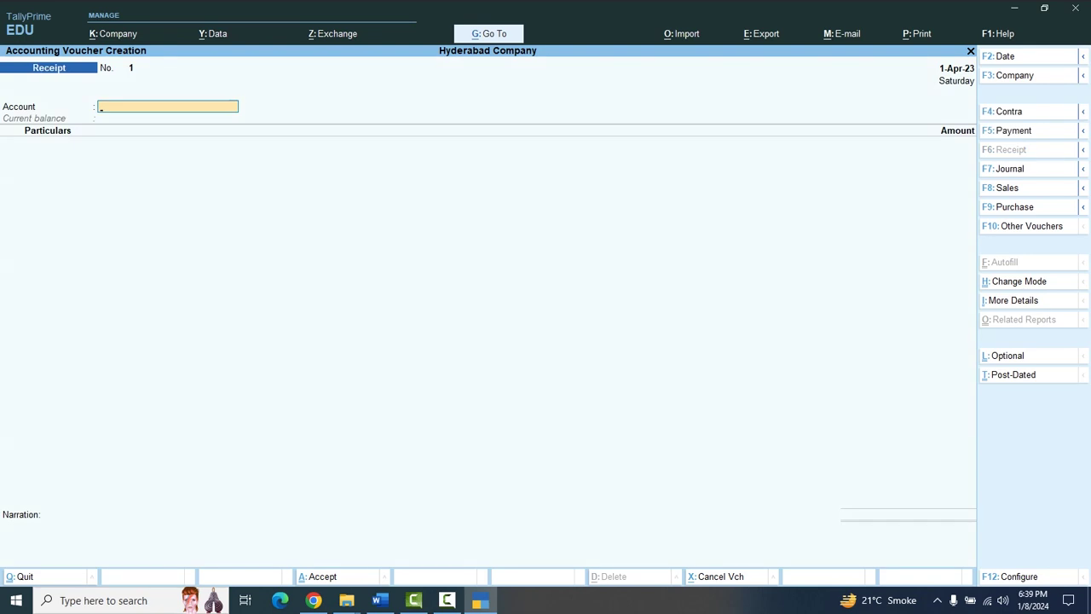
pyautogui.press('F7')
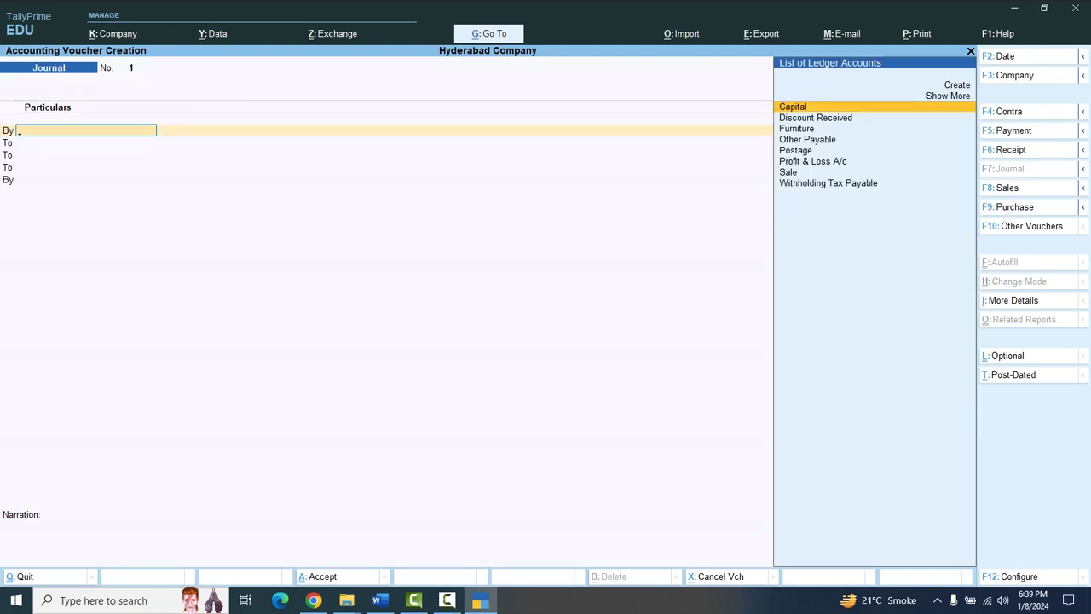
pyautogui.press('F8')
pyautogui.press('F9')
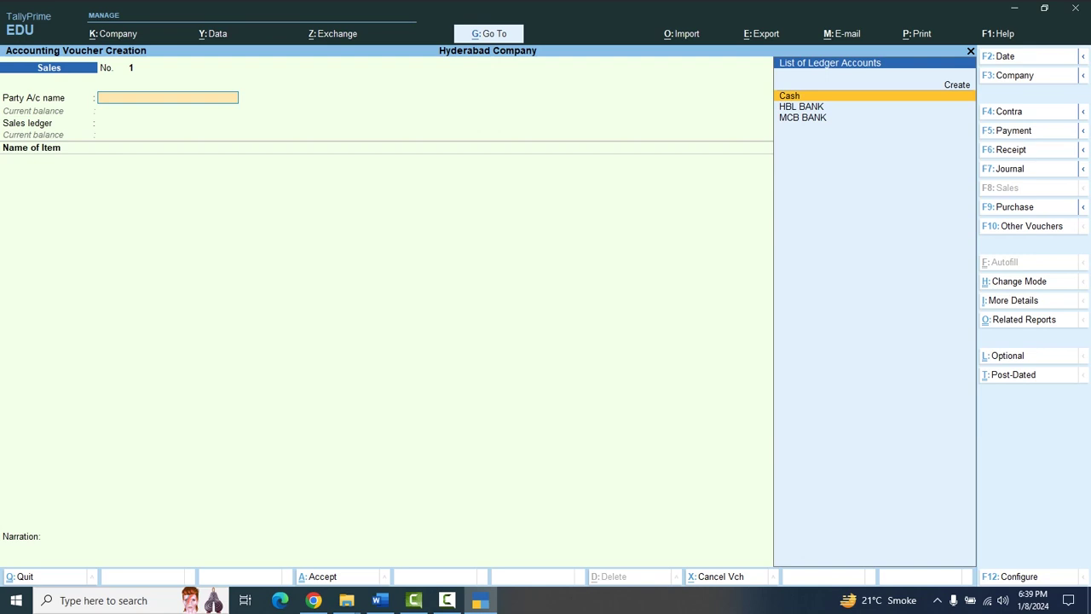
pyautogui.press('F10')
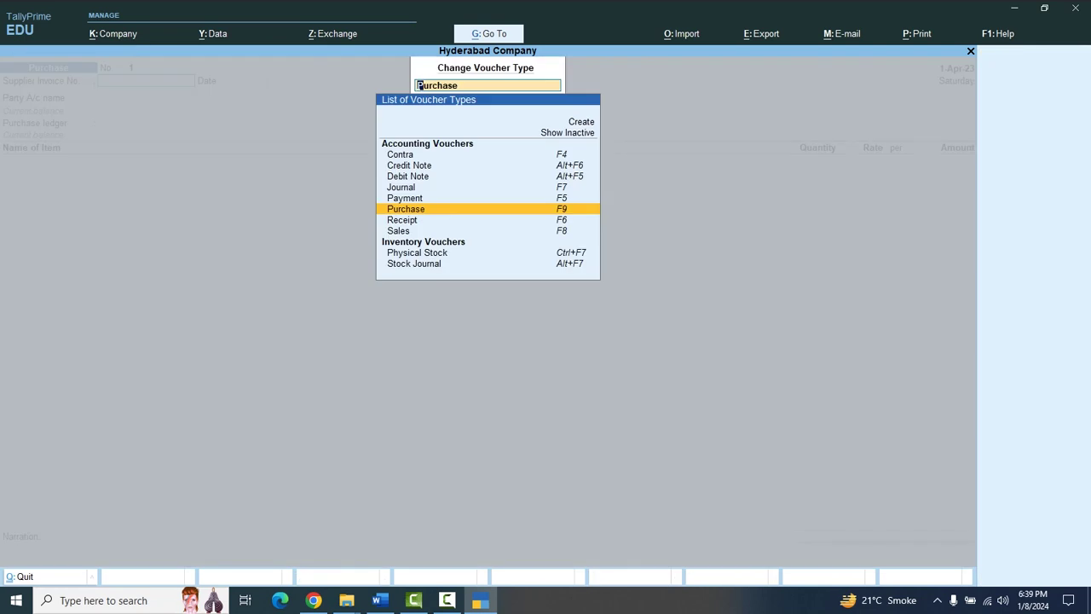
pyautogui.press('BackSpace')
pyautogui.press('Escape')
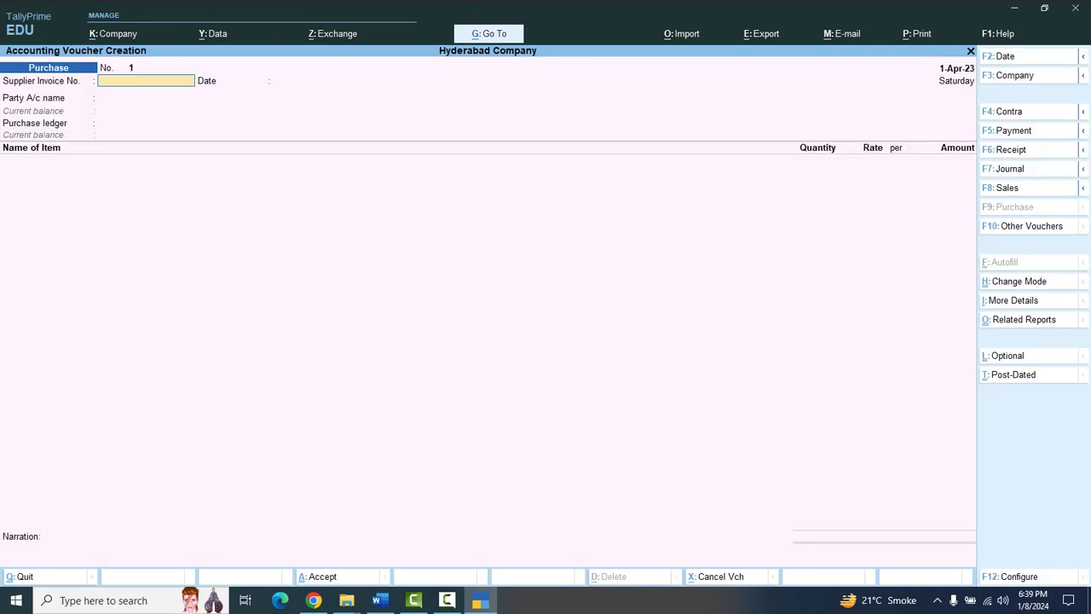
# - Start a Receipt voucher with Cash as the account
pyautogui.press('F6')
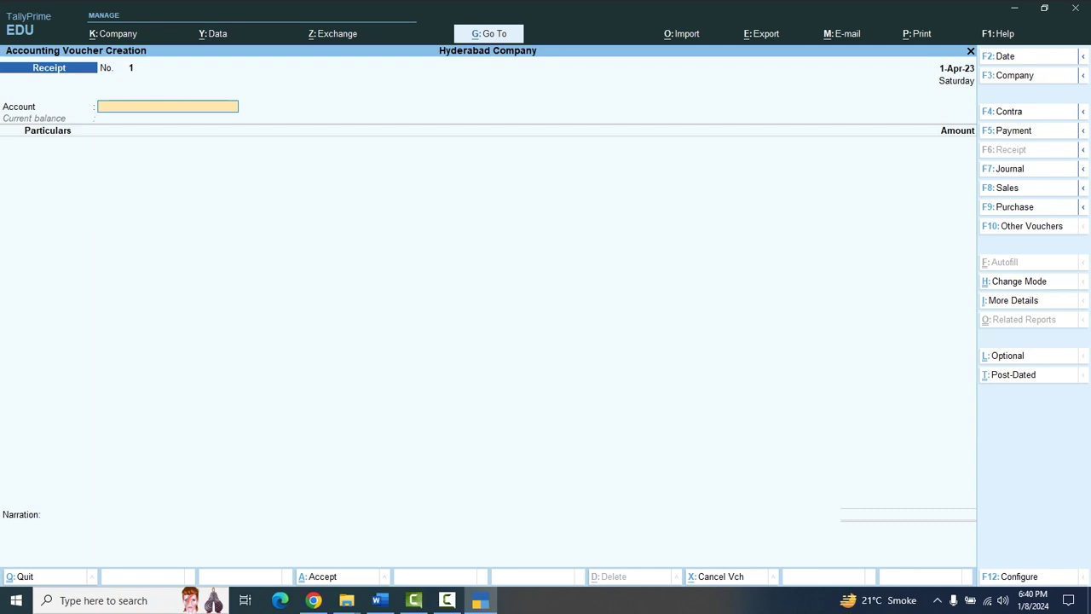
pyautogui.write('C')
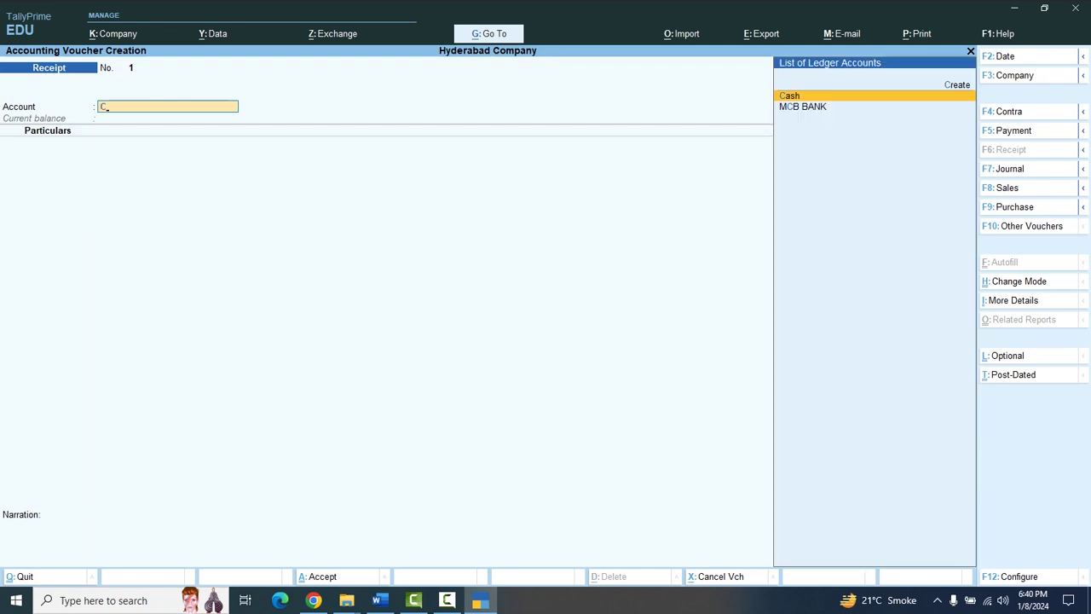
pyautogui.write('ASH')
pyautogui.press('Return')
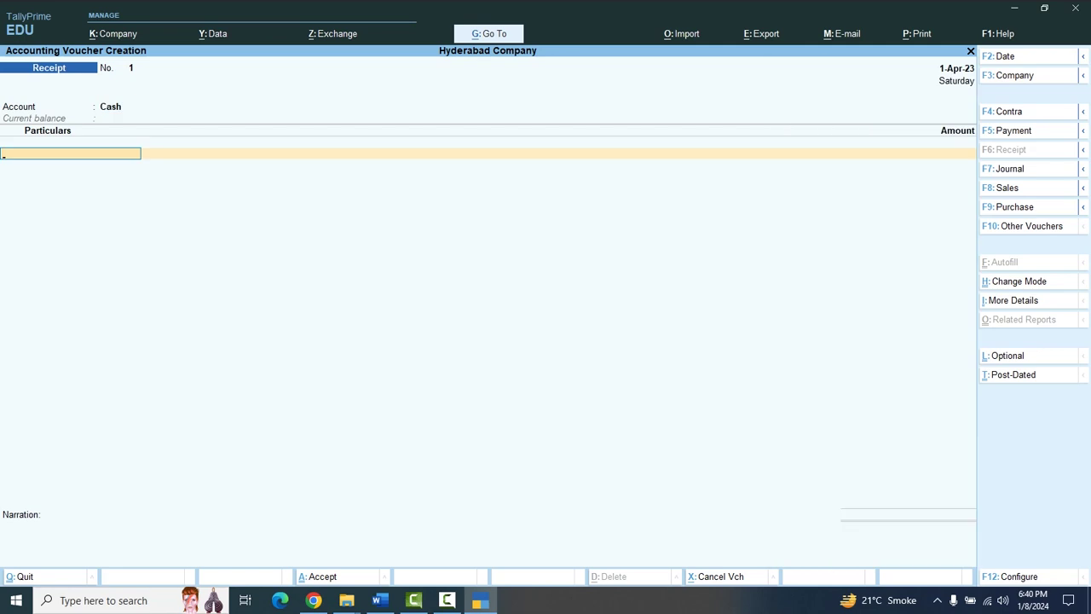
# - Enter Capital with an amount of 10,00,000 in the particulars and save the cash receipt without a narration
pyautogui.write('C')
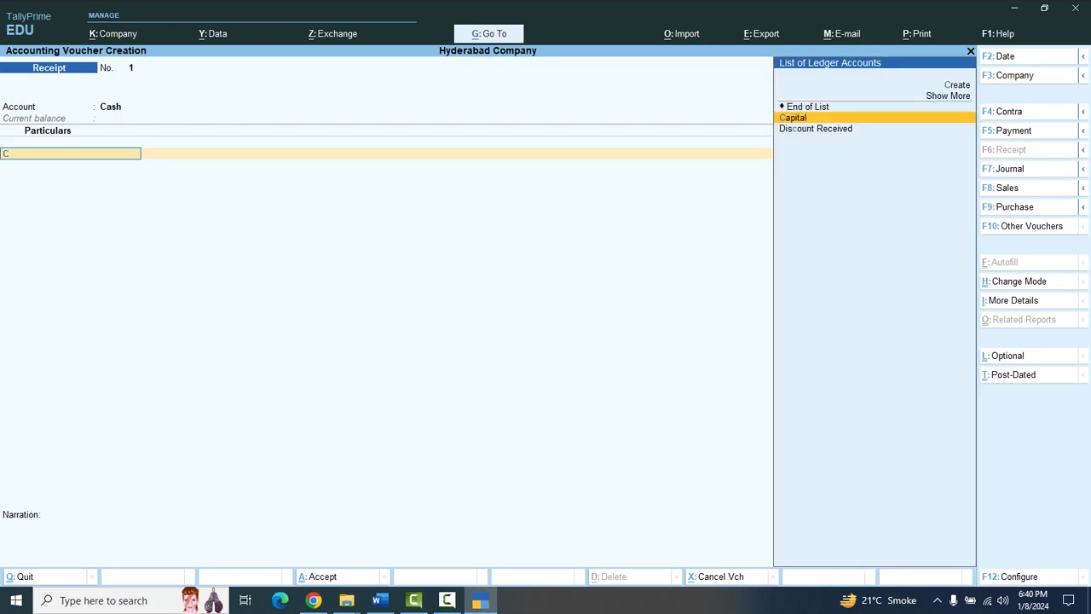
pyautogui.write('APITAL')
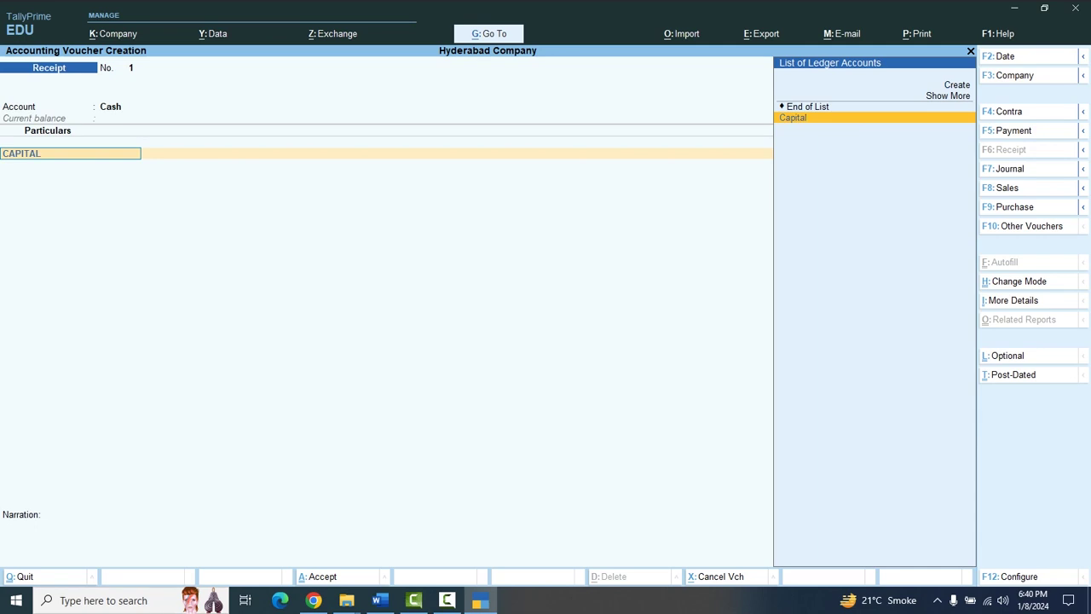
pyautogui.press('Return')
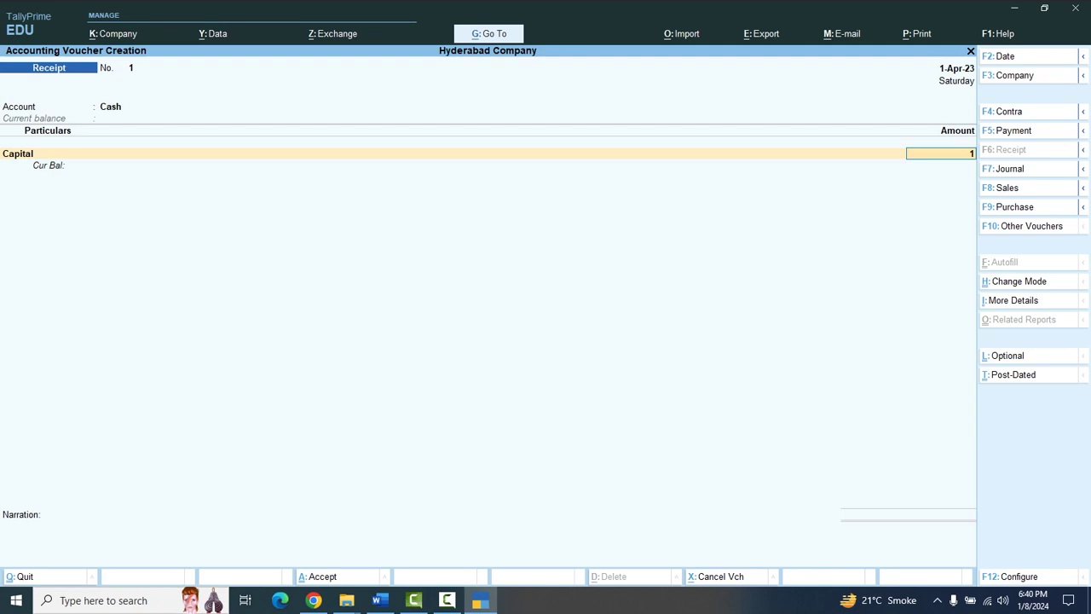
pyautogui.write('1000000')
pyautogui.press('Return')
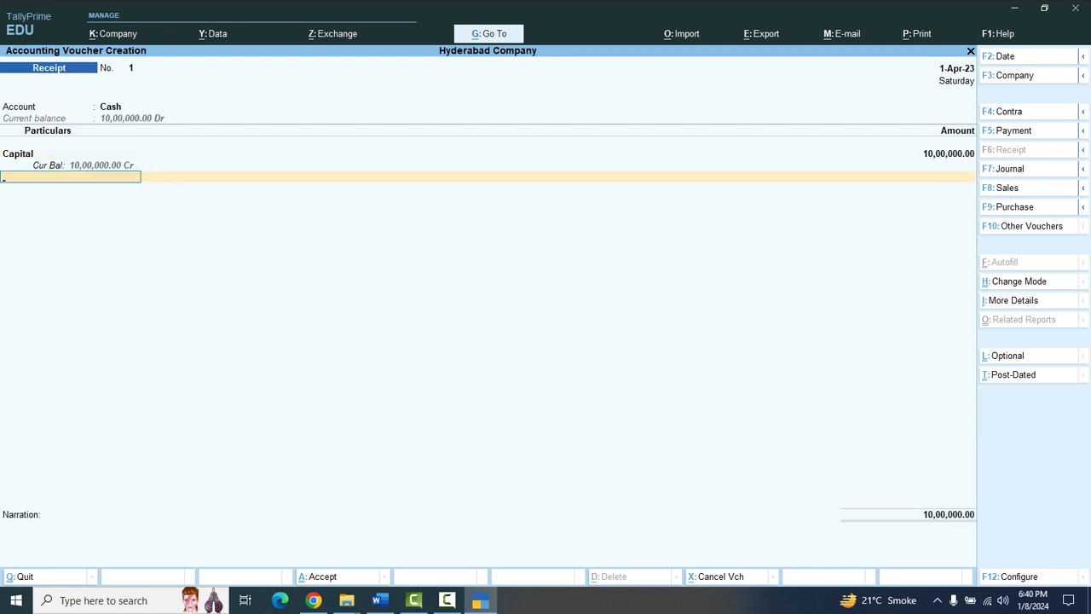
pyautogui.press('Return')
pyautogui.press('Return')
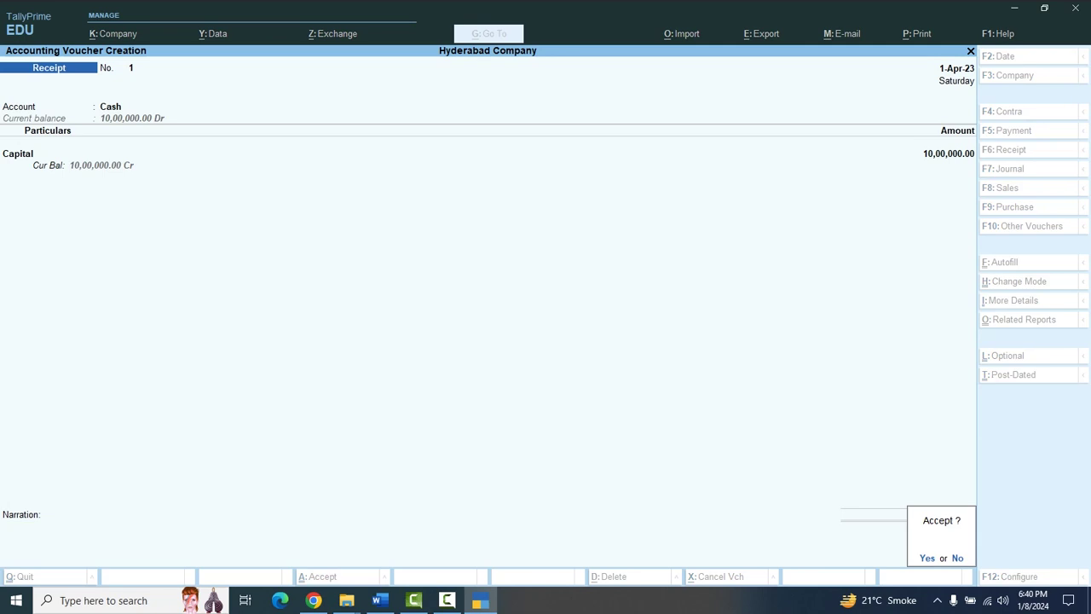
pyautogui.press('y')
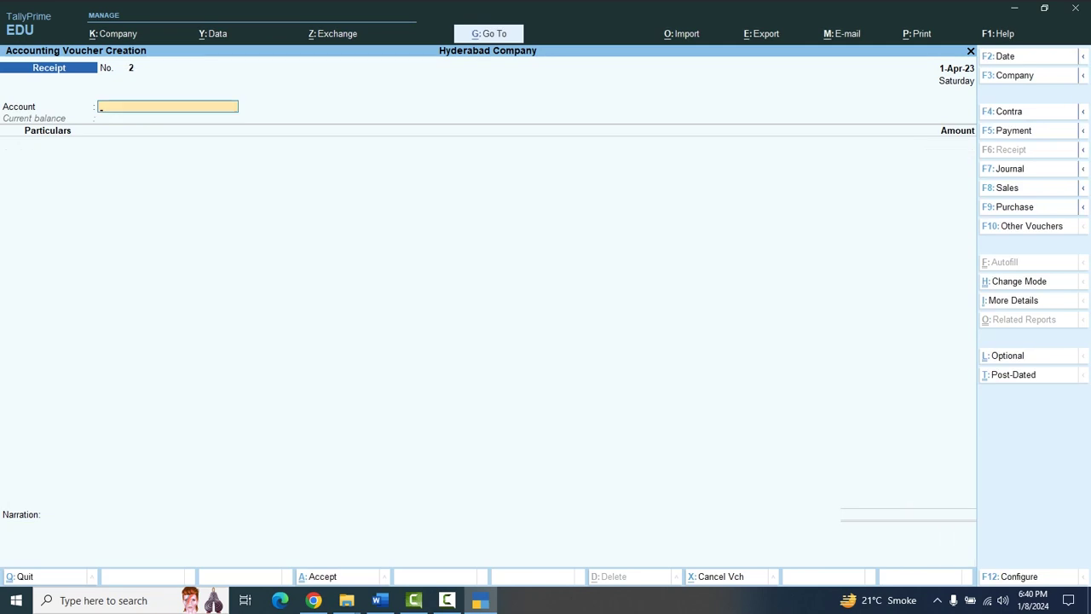
# - Set HBL BANK as the next receipt's account and enter Capital with an amount of 10,00,000
pyautogui.write('H')
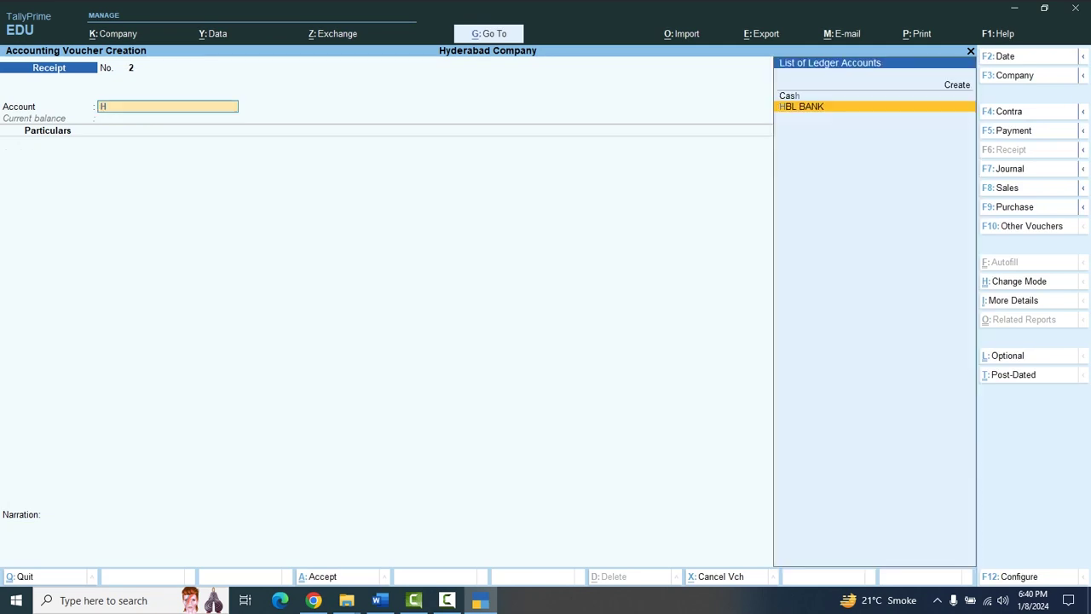
pyautogui.write('BL')
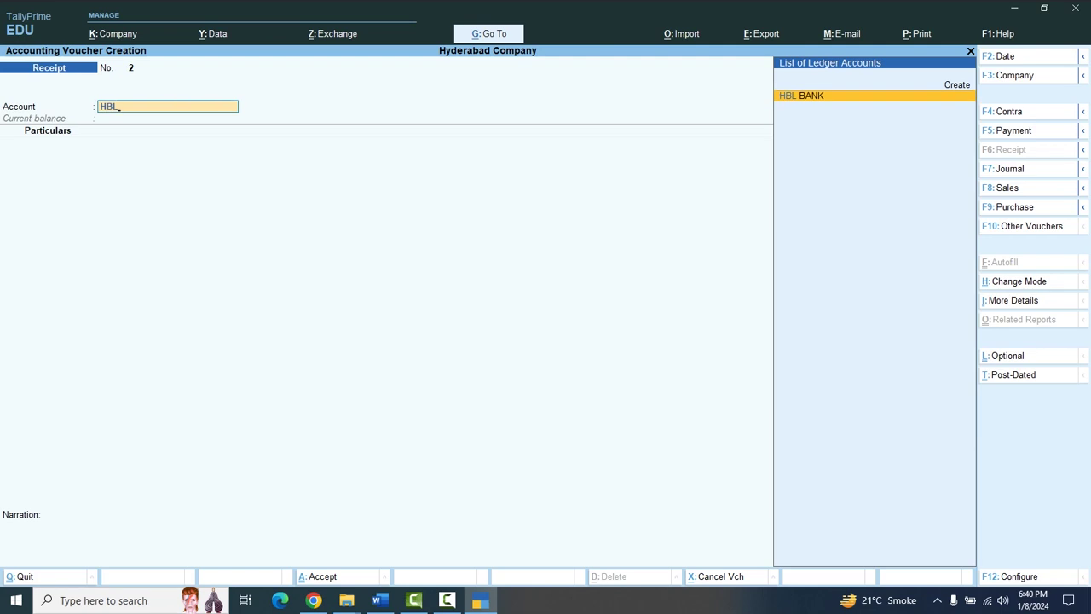
pyautogui.press('Return')
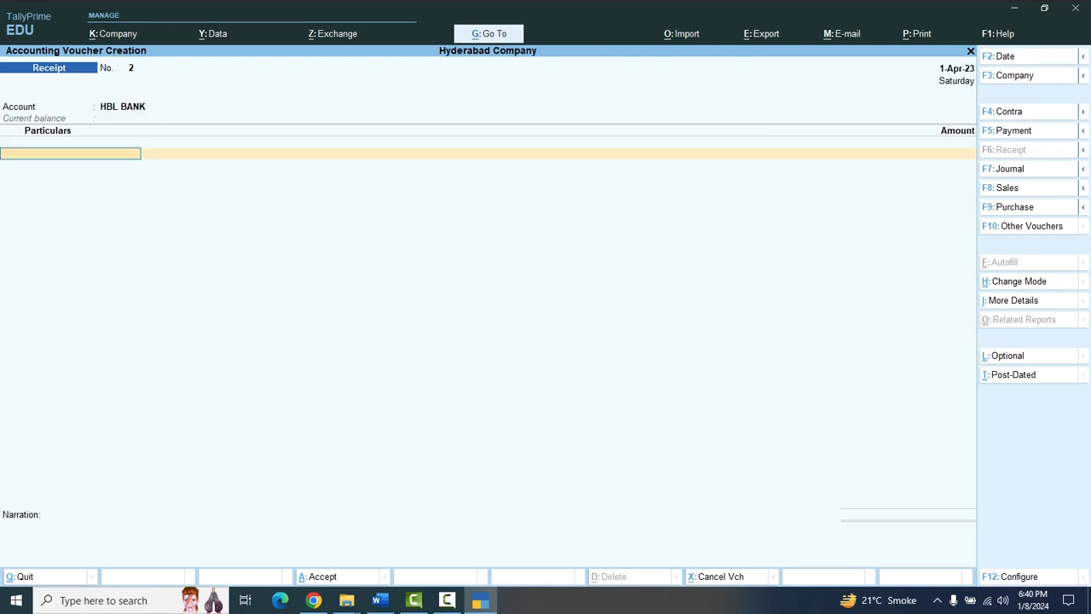
pyautogui.write('C')
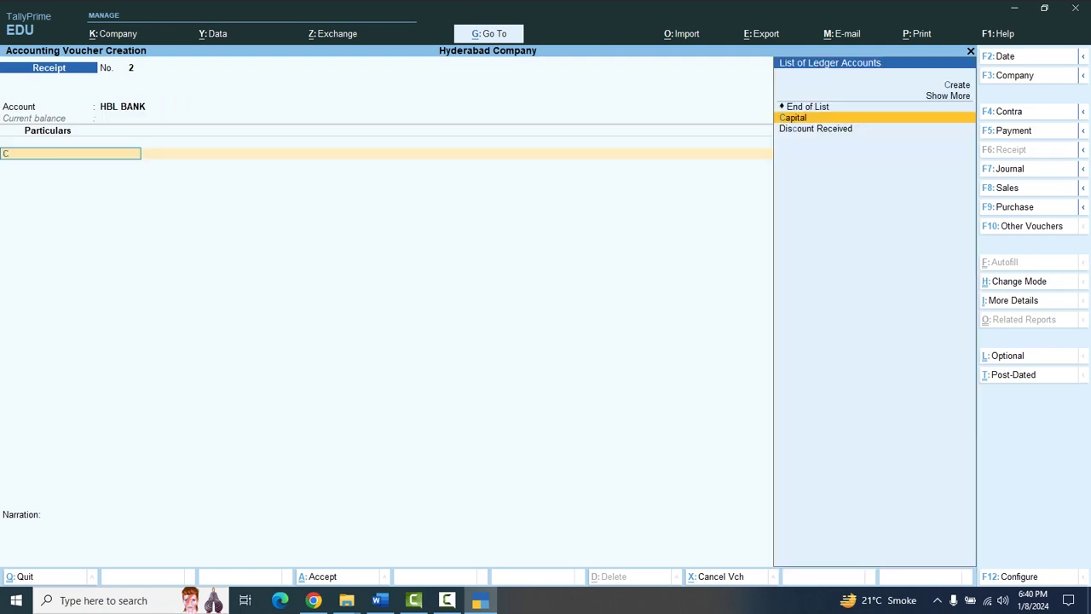
pyautogui.press('Return')
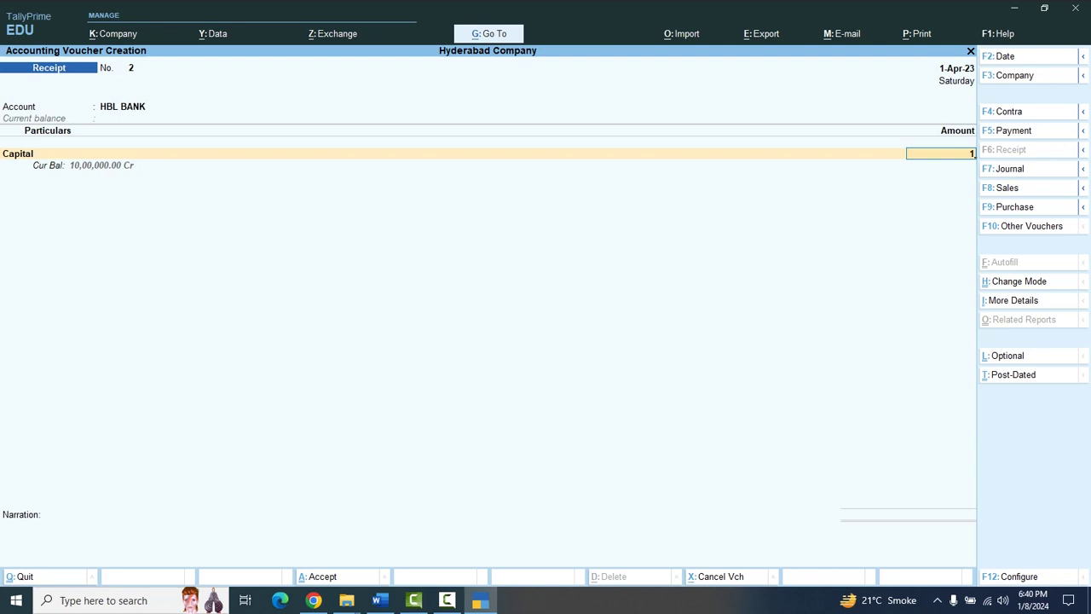
pyautogui.write('1000000')
pyautogui.press('Return')
pyautogui.press('Return')
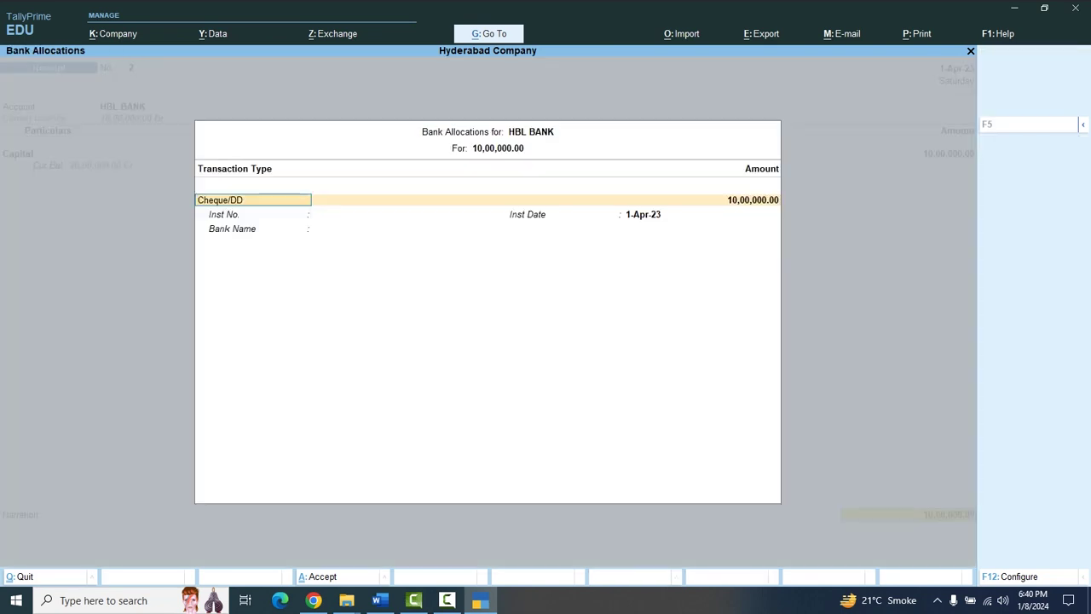
# - Allocate the HBL BANK amount as Cheque/DD with instrument number 1111 dated 1-Apr-23, leave the bank name blank and save the receipt
pyautogui.press('Return')
pyautogui.press('Return')
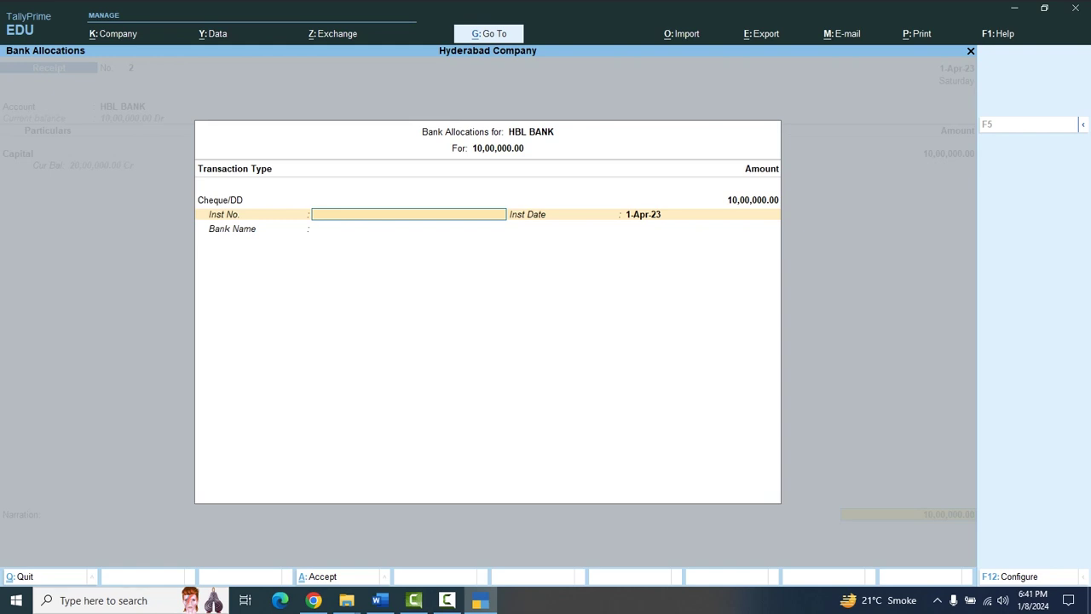
pyautogui.write('1111')
pyautogui.press('Return')
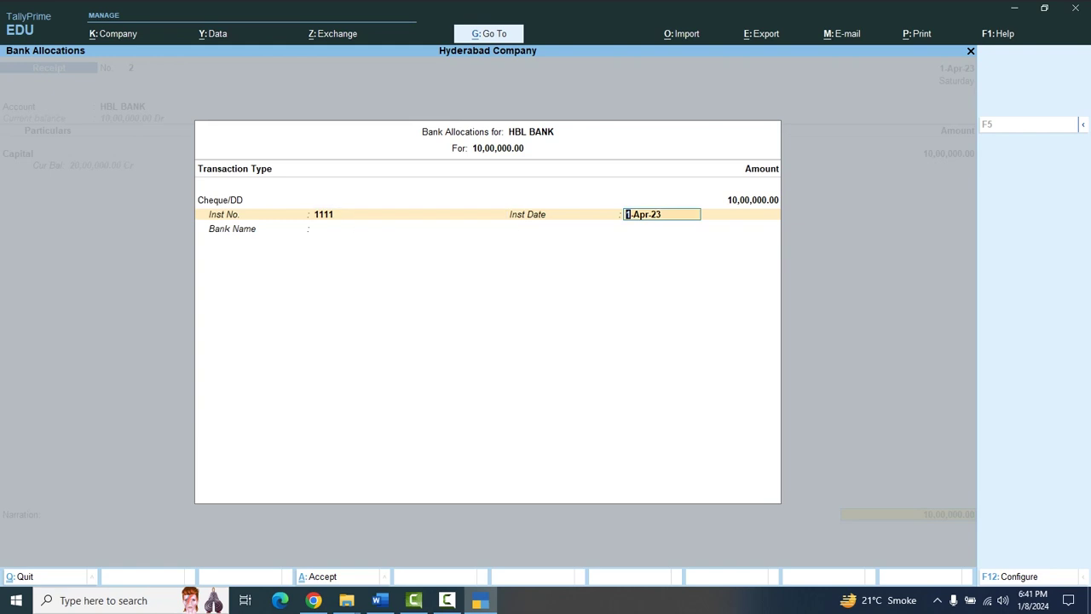
pyautogui.press('Return')
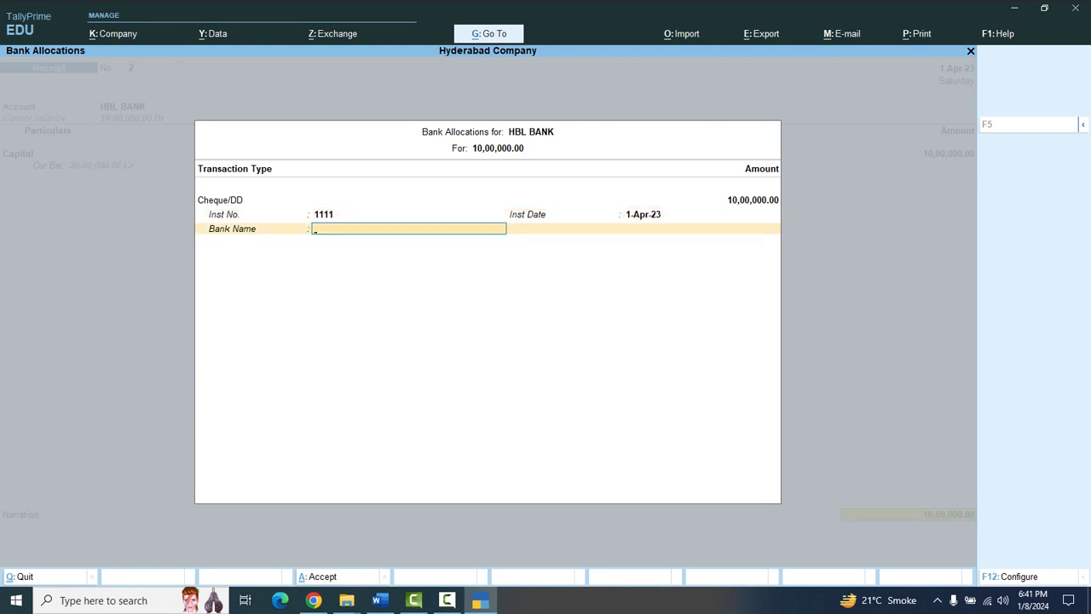
pyautogui.press('Return')
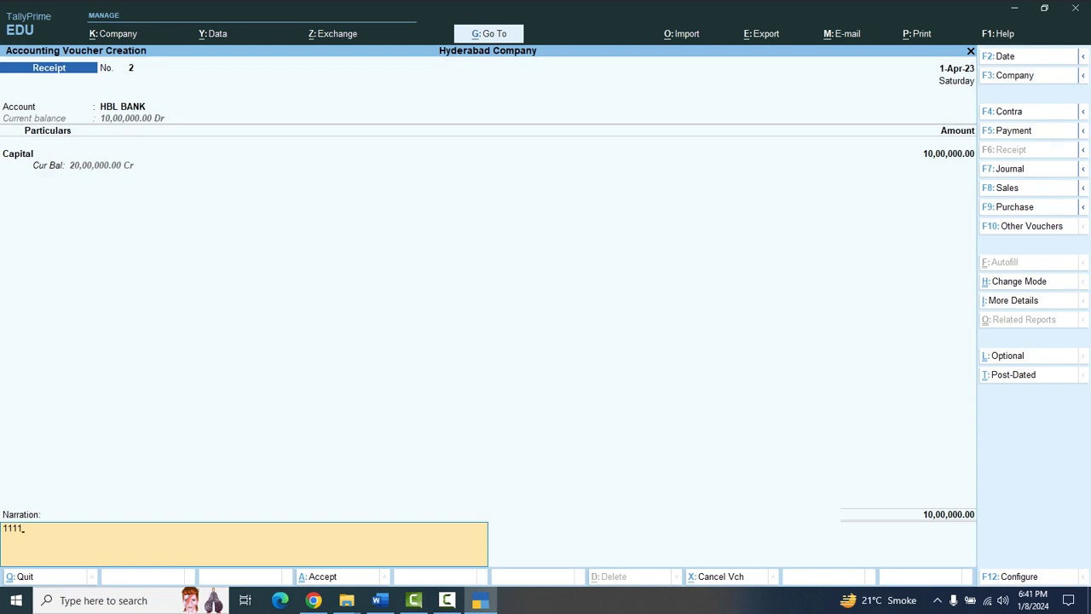
pyautogui.press('Return')
pyautogui.press('Return')
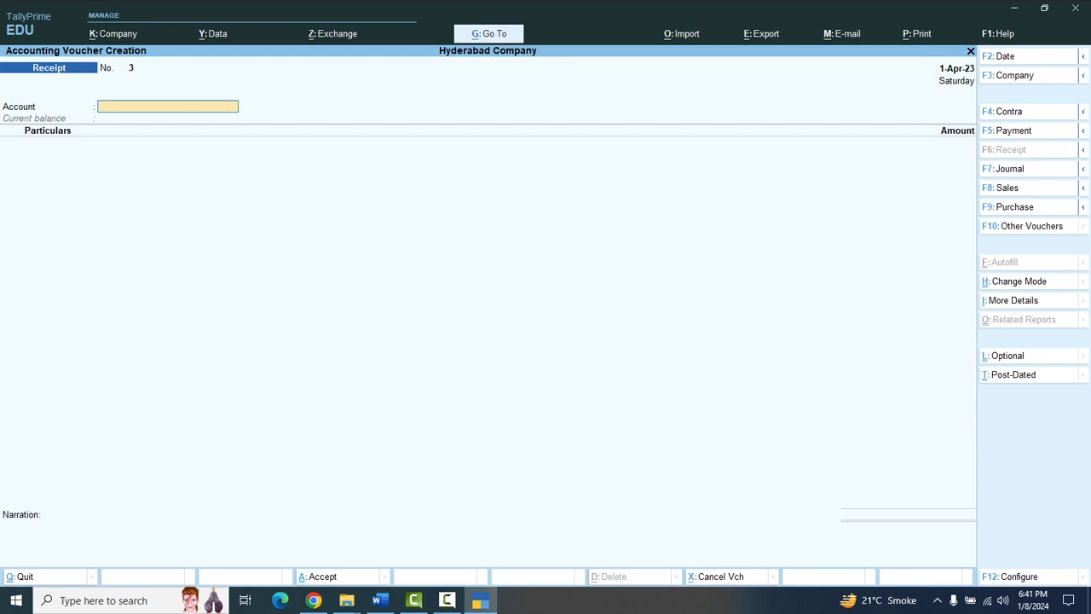
# - Set MCB BANK as the next receipt's account and enter Capital with an amount of 10,00,000
pyautogui.write('M')
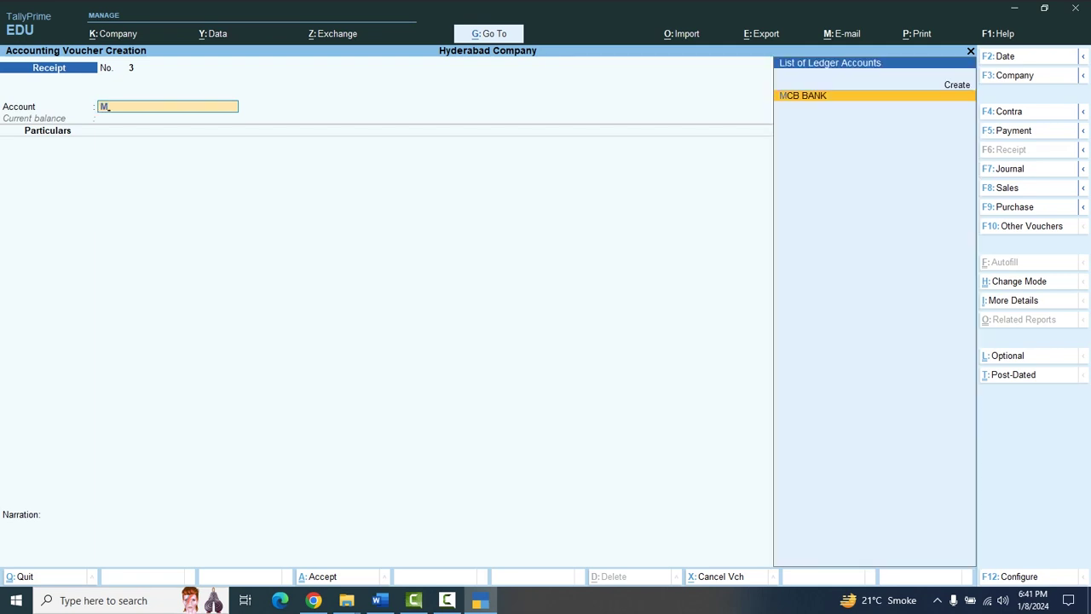
pyautogui.press('Return')
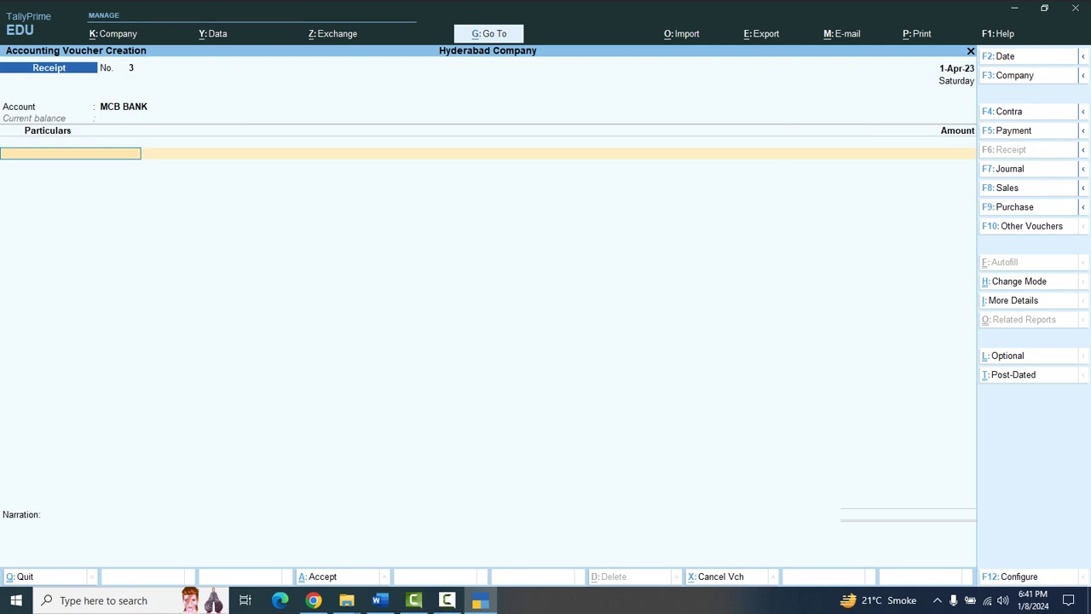
pyautogui.write('C')
pyautogui.press('Return')
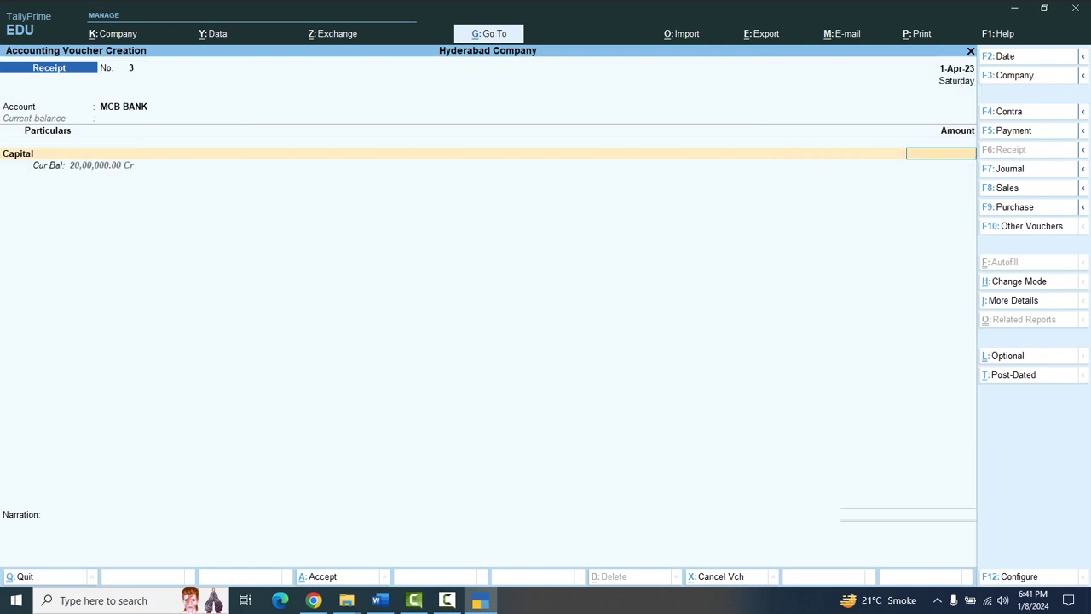
pyautogui.write('1000000')
pyautogui.press('Return')
pyautogui.press('Return')
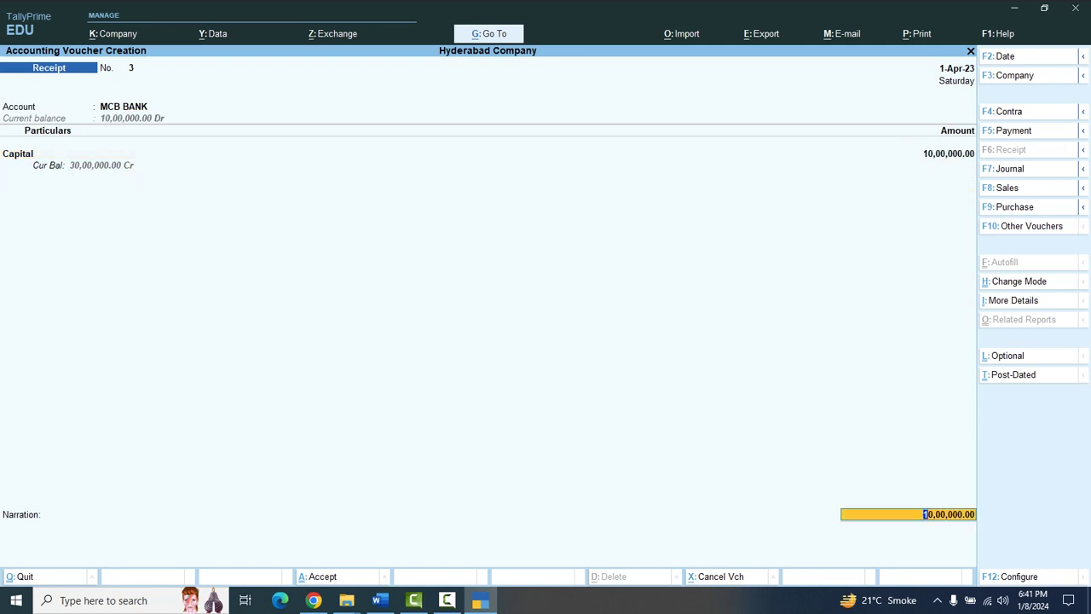
# - Allocate the MCB BANK amount as Cheque/DD with instrument number 888 dated 1-Apr-23, leaving the bank name blank
pyautogui.press('Return')
pyautogui.press('Return')
pyautogui.press('Return')
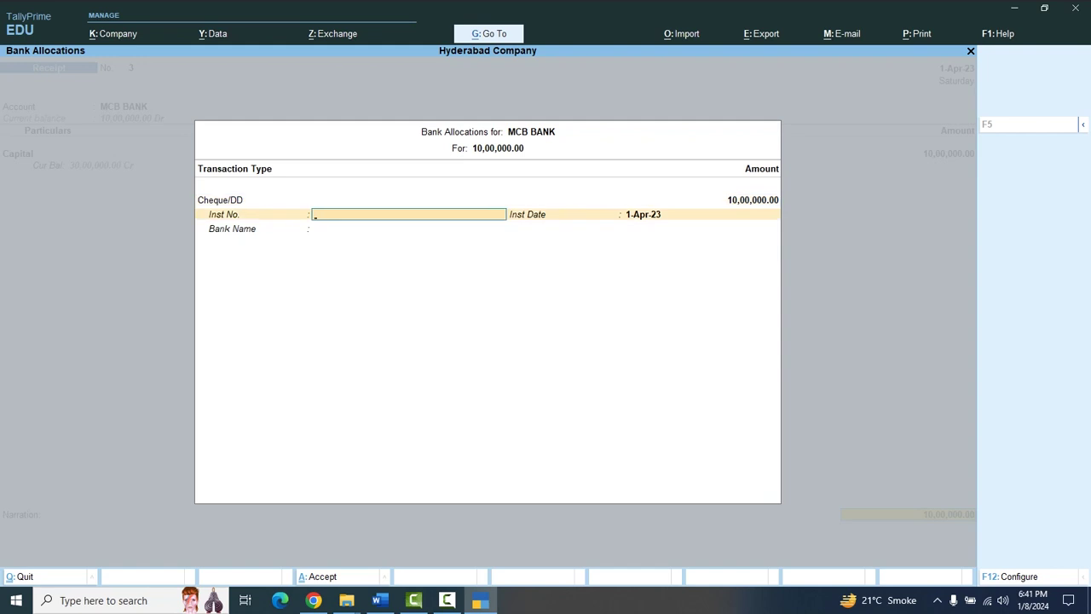
pyautogui.write('888')
pyautogui.press('Return')
pyautogui.press('Return')
pyautogui.press('Return')
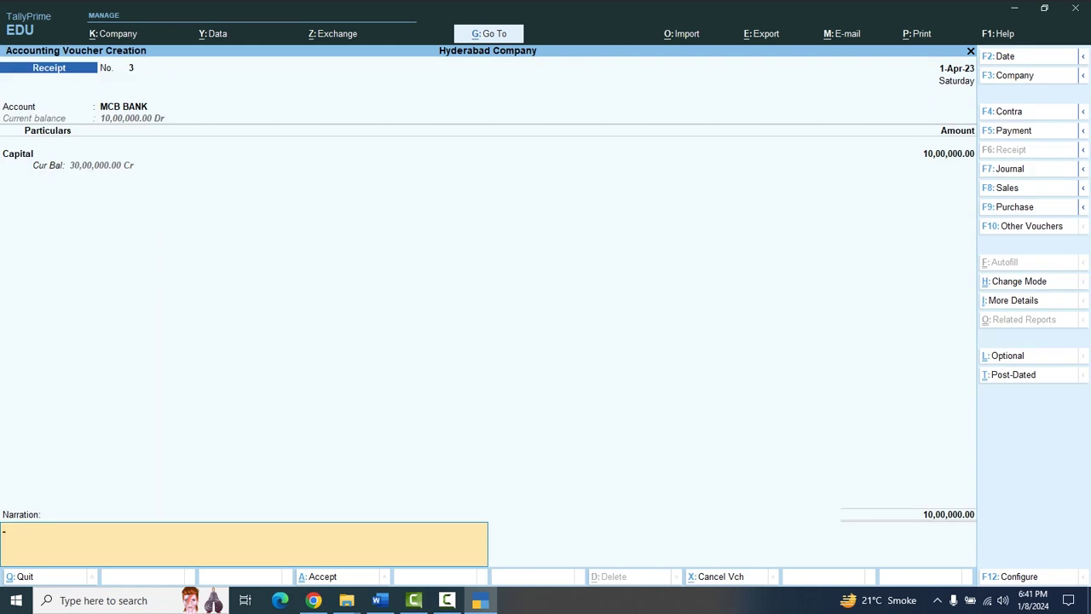
# - Enter 888 as the narration, save the MCB BANK receipt and leave voucher entry
pyautogui.write('888')
pyautogui.press('Return')
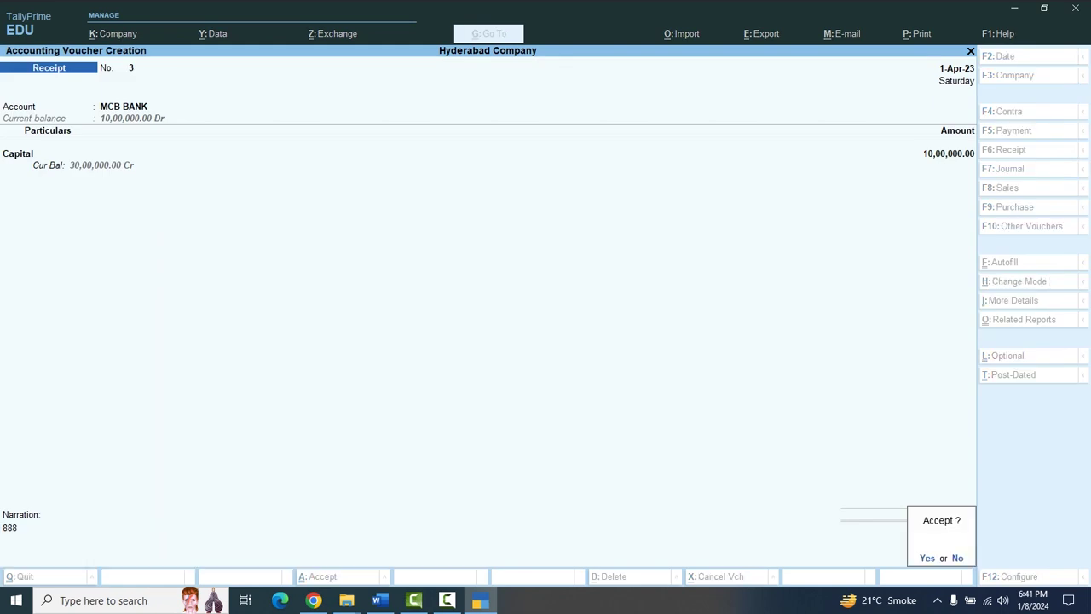
pyautogui.press('Return')
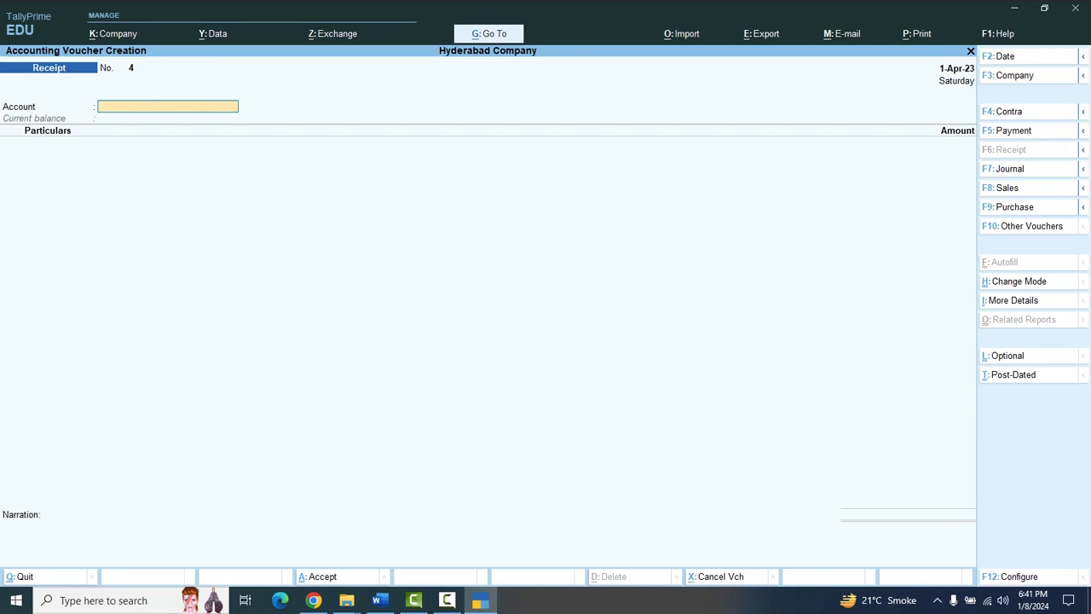
pyautogui.press('Escape')
pyautogui.press('Return')
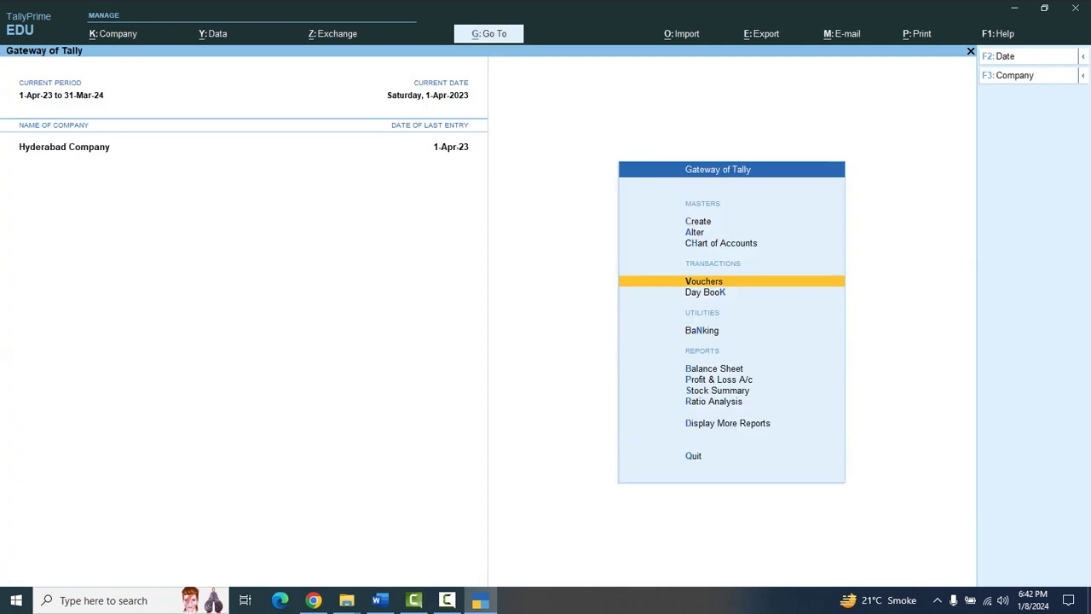
# - Display the company's Trial Balance report in ledger-wise view
pyautogui.press('d')
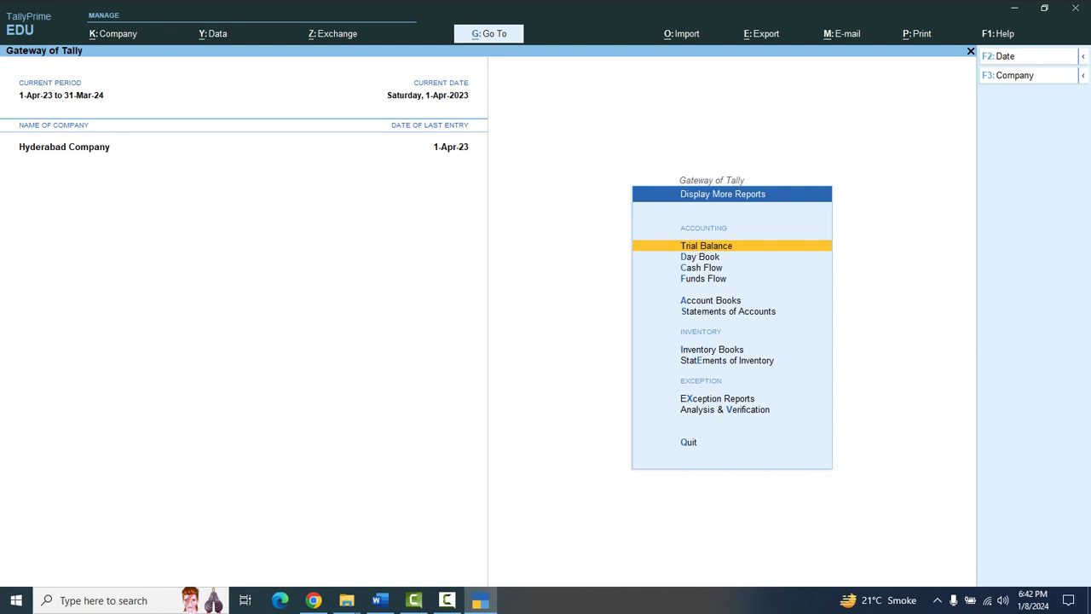
pyautogui.press('Return')
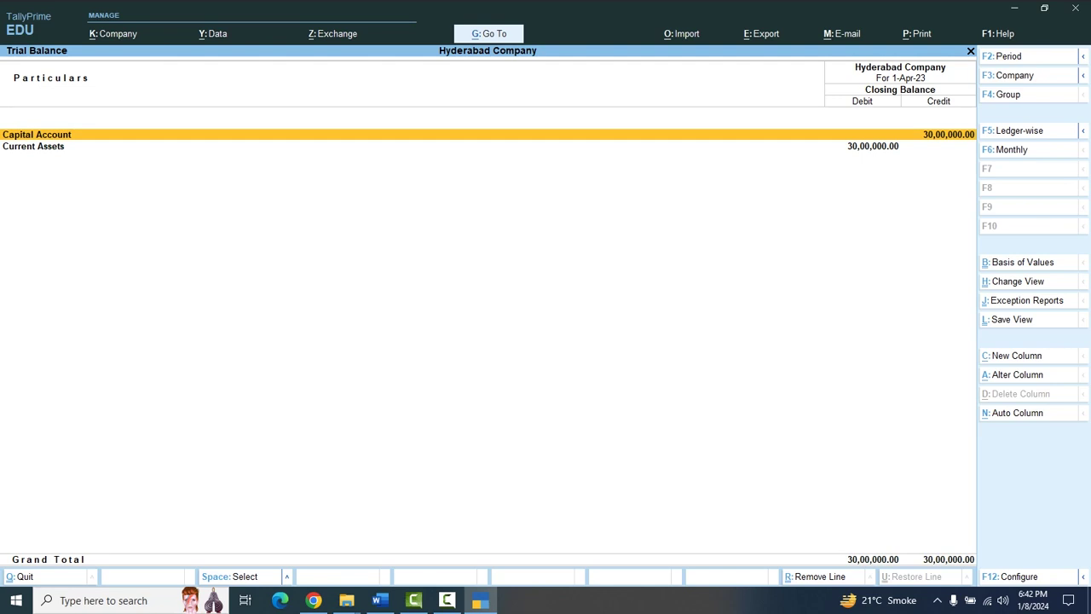
pyautogui.press('F5')
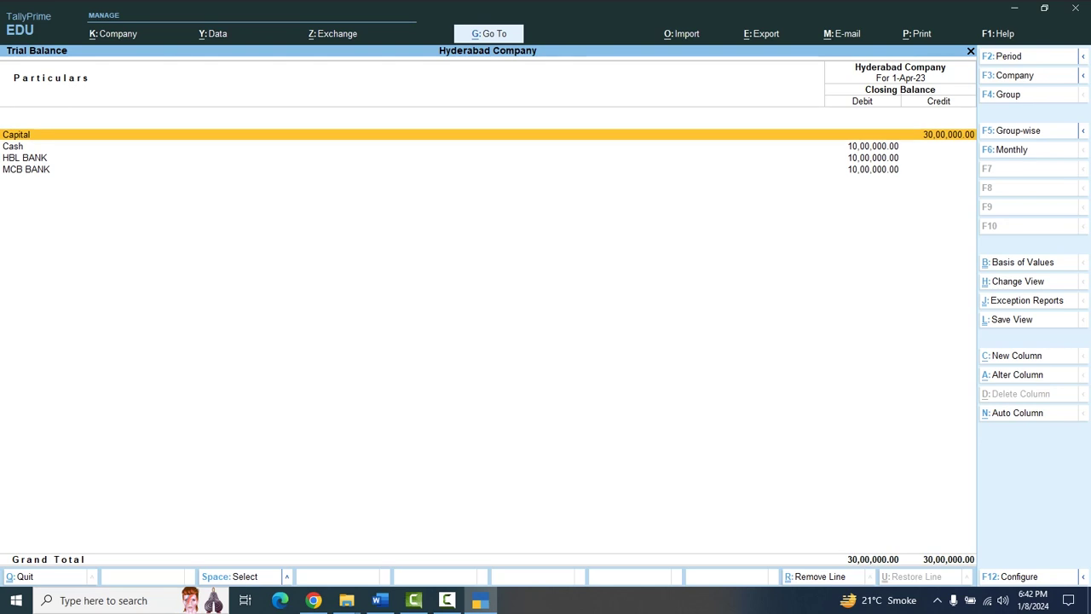
# - Examine the Cash, HBL BANK and MCB BANK closing balances in the trial balance and return to the Gateway of Tally
pyautogui.press('Down')
pyautogui.press('Down')
pyautogui.press('Down')
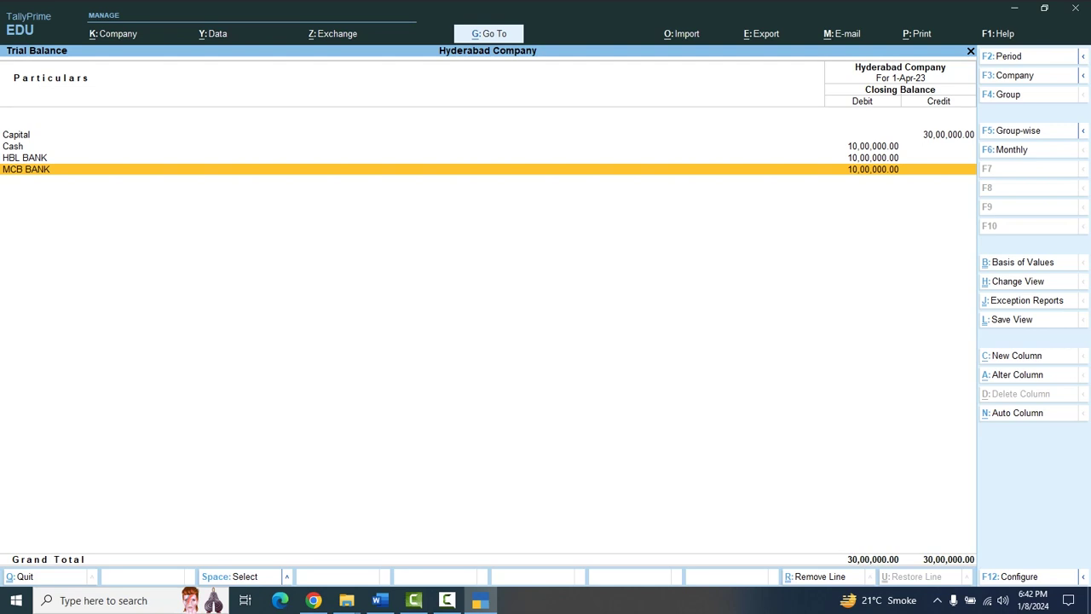
pyautogui.press('Up')
pyautogui.press('Up')
pyautogui.press('Down')
pyautogui.press('Down')
pyautogui.press('Up')
pyautogui.press('Up')
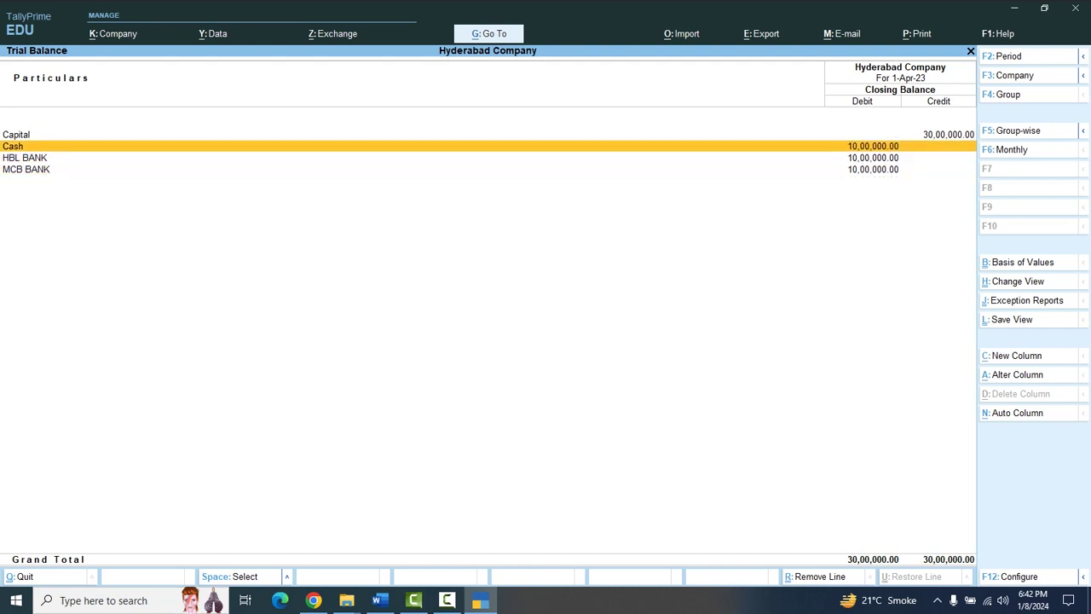
pyautogui.press('Down')
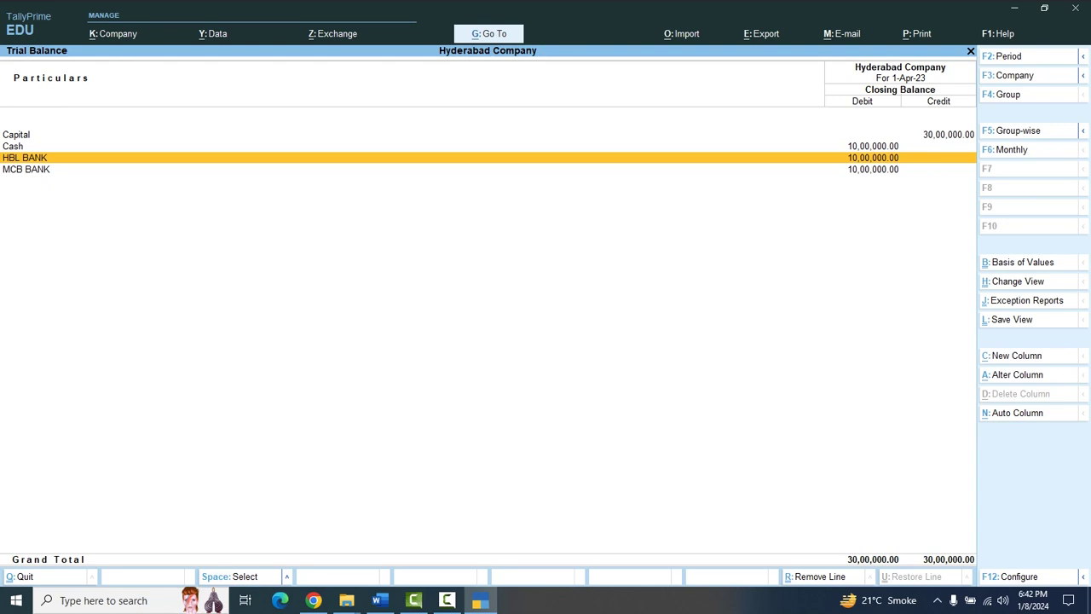
pyautogui.press('Up')
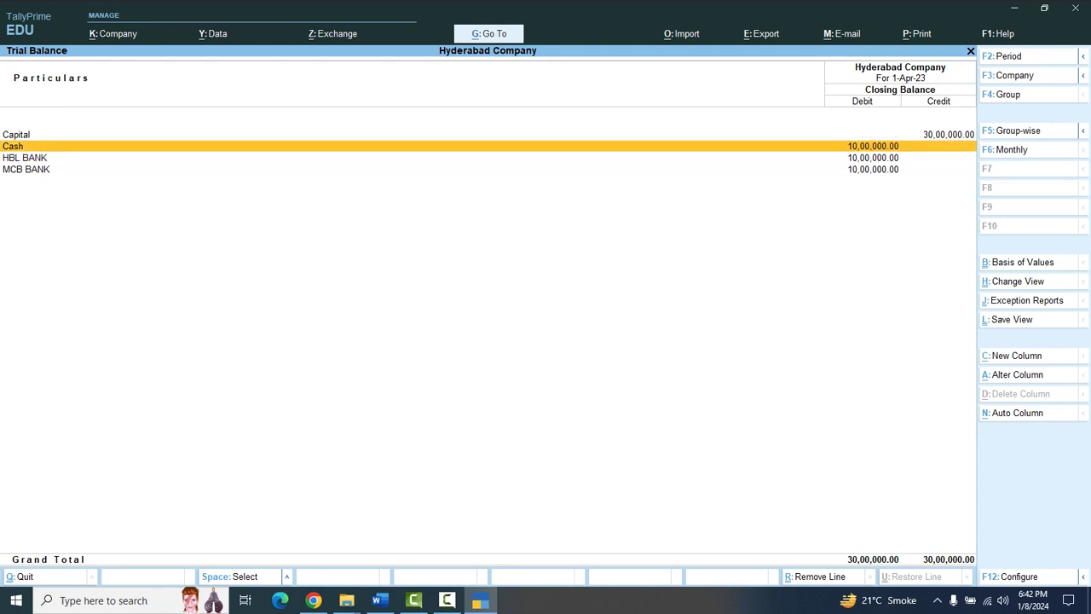
pyautogui.press('Down')
pyautogui.press('Down')
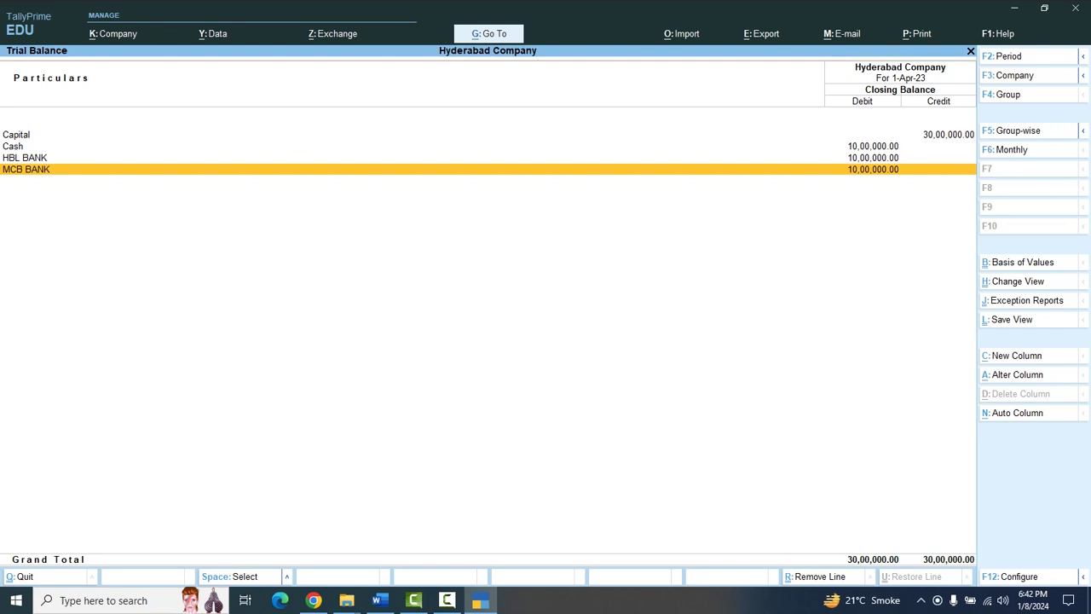
pyautogui.press('Escape')
pyautogui.press('Escape')
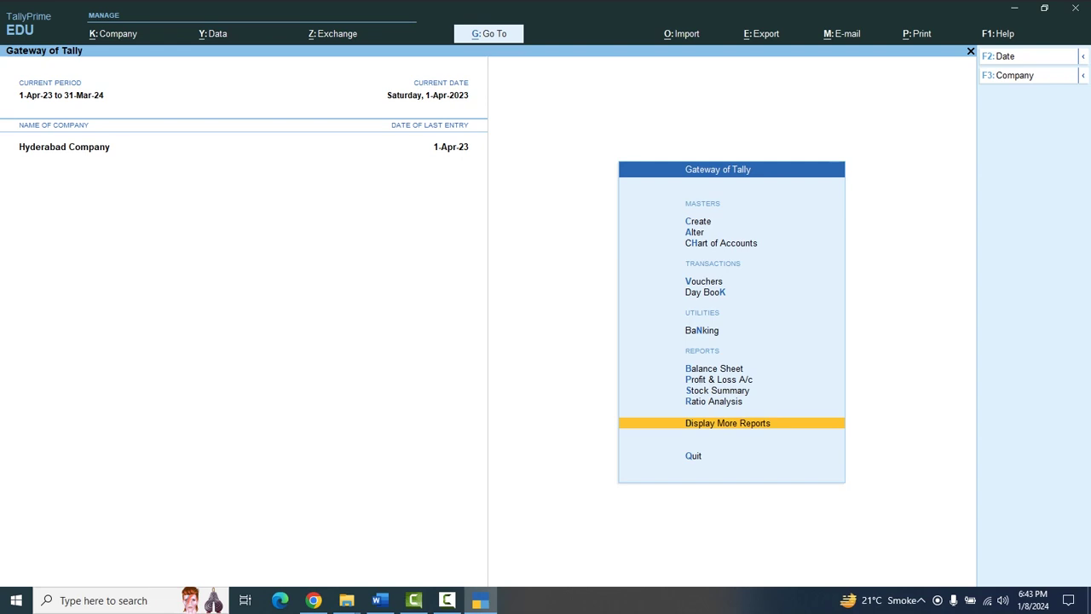
# - Start a Contra voucher and set HBL BANK as its account
pyautogui.press('Up')
pyautogui.press('Up')
pyautogui.press('Up')
pyautogui.press('Up')
pyautogui.press('Up')
pyautogui.press('Up')
pyautogui.press('Up')
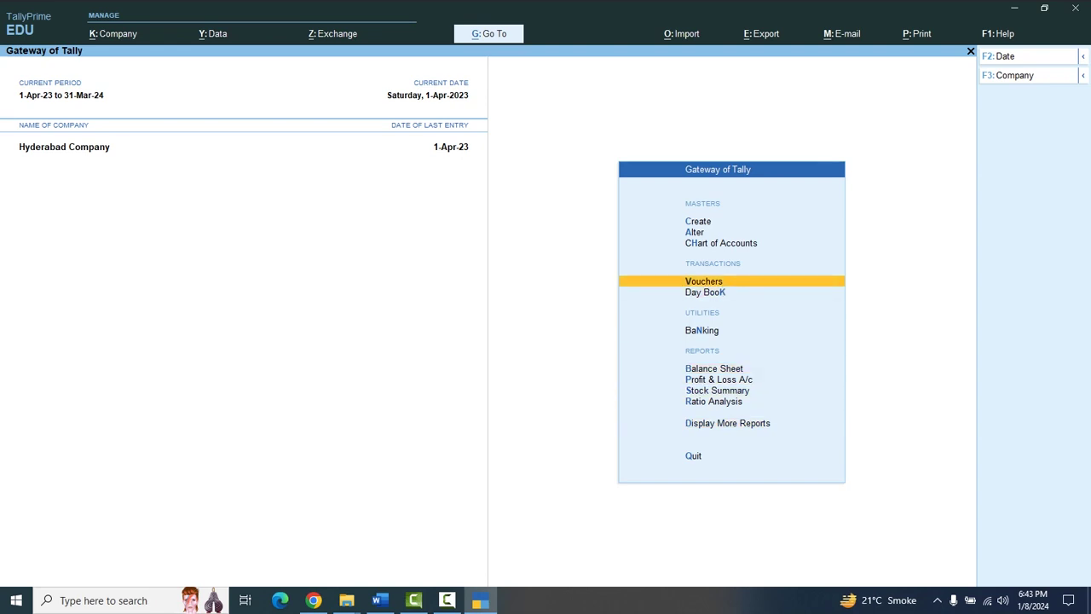
pyautogui.press('Return')
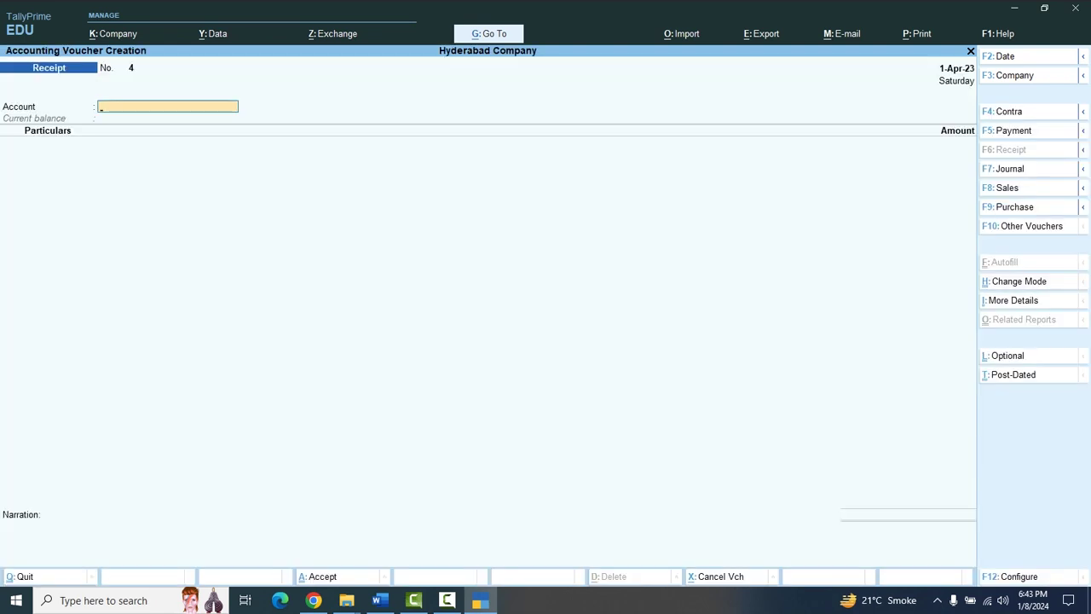
pyautogui.press('F4')
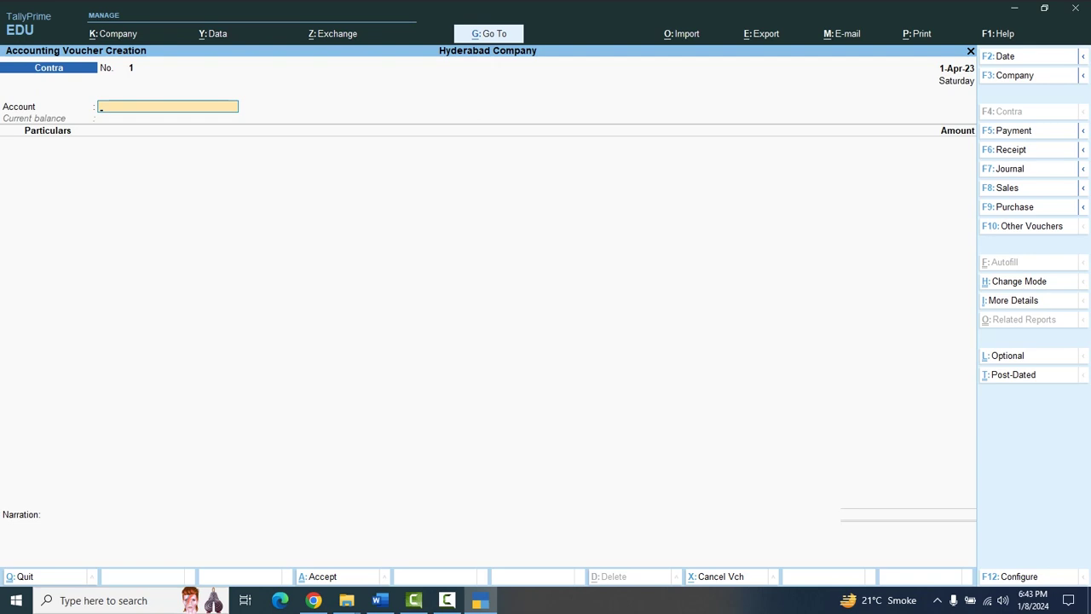
pyautogui.write('H')
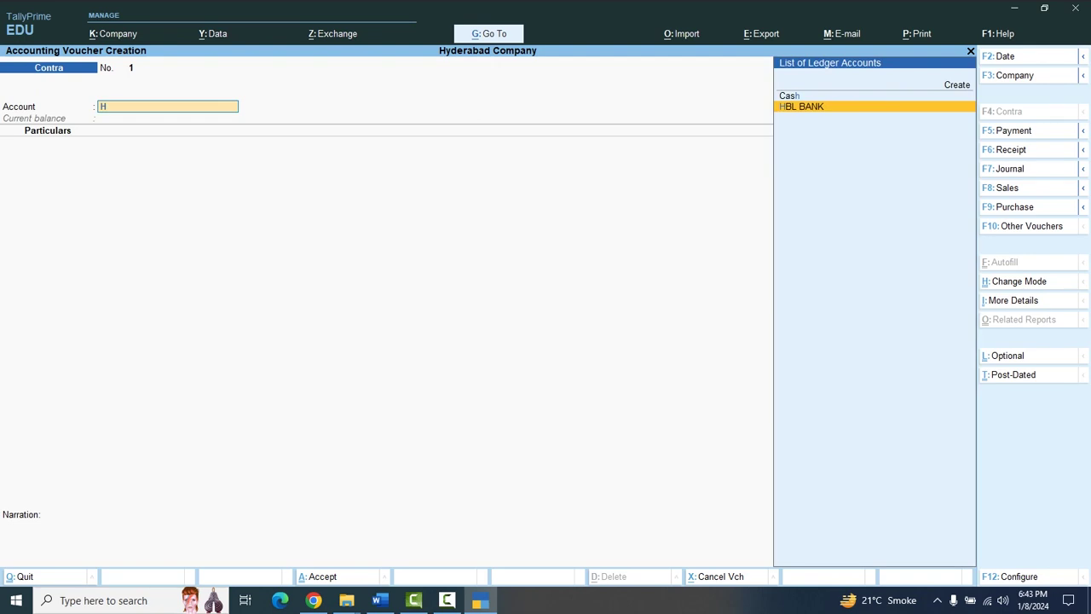
pyautogui.press('Return')
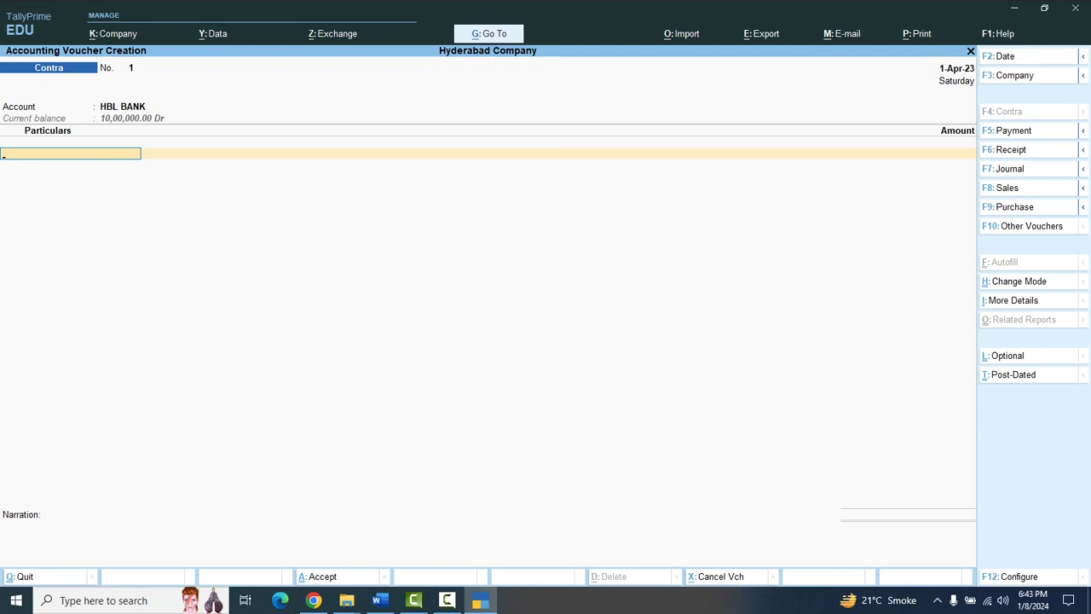
# - Enter Cash with an amount of 20,000 in the contra voucher's particulars
pyautogui.write('C')
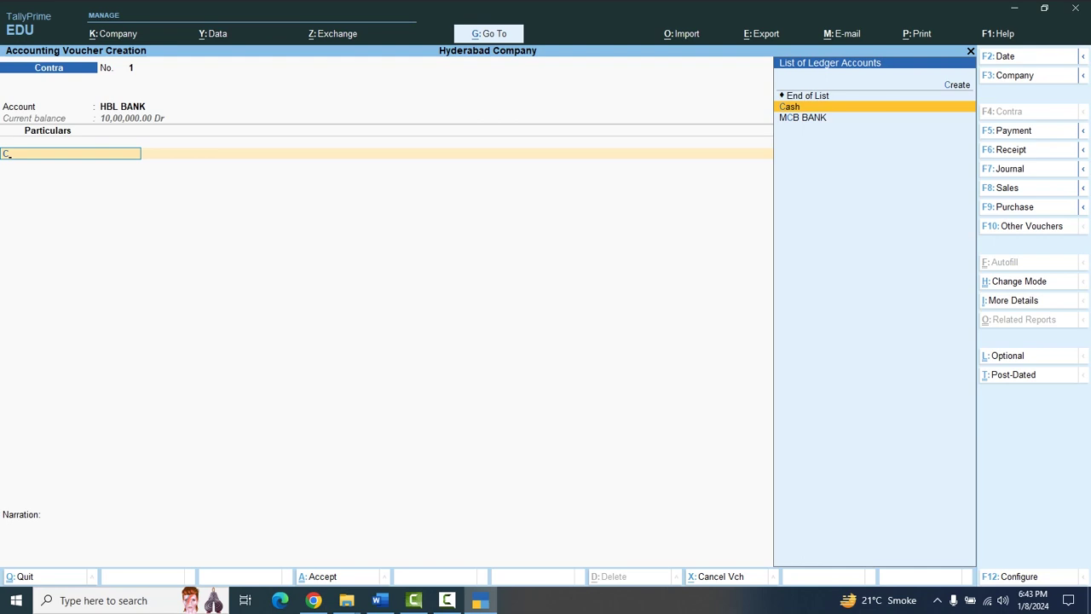
pyautogui.press('Return')
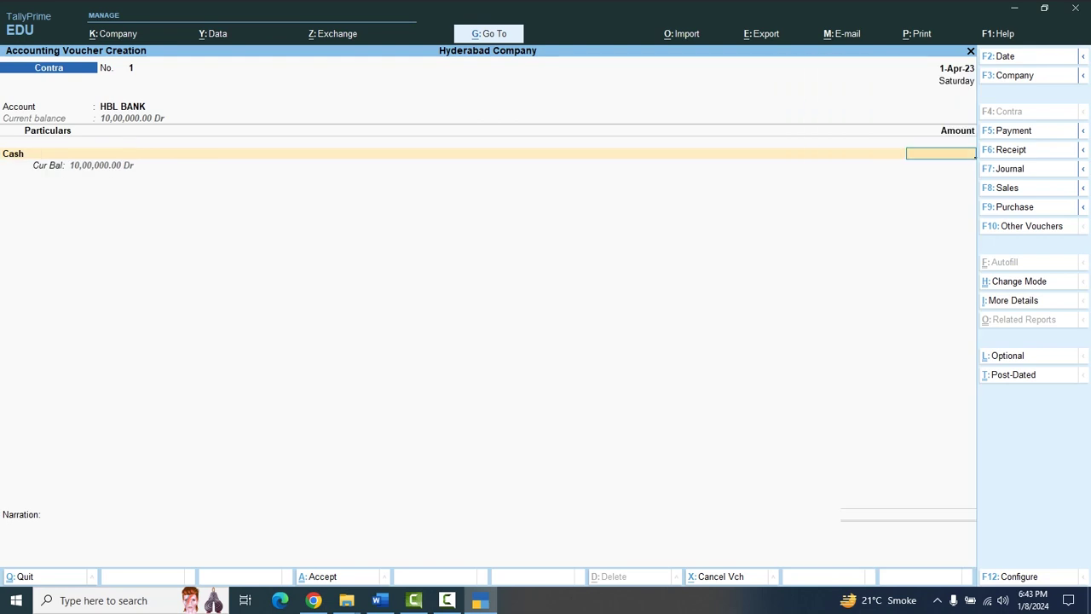
pyautogui.write('20000')
pyautogui.press('Return')
pyautogui.press('Return')
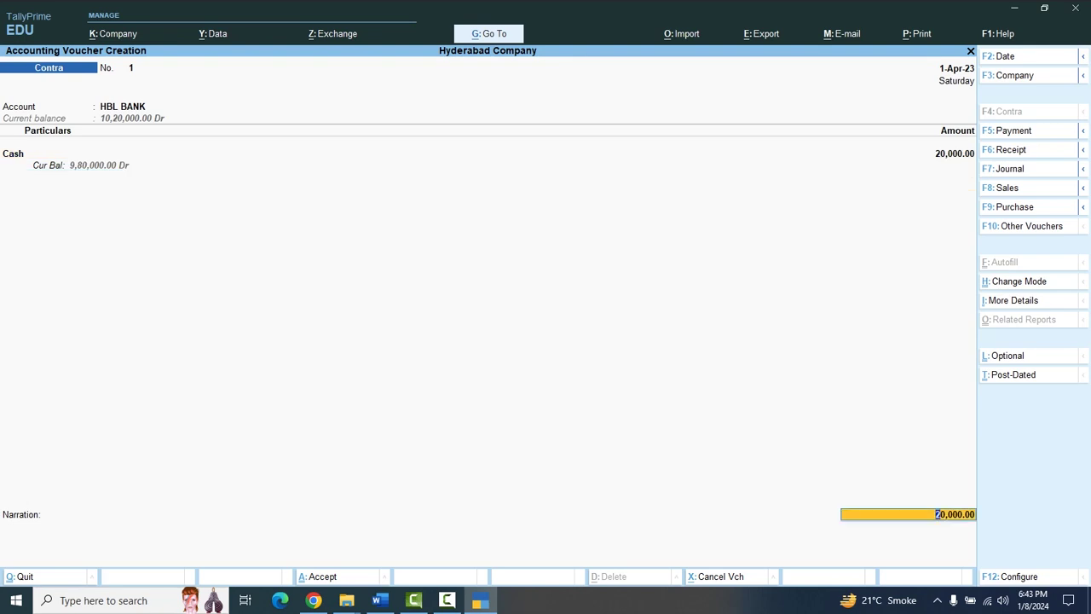
# - Allocate the HBL BANK amount as Cash dated 1-Apr-23, leave the instrument number, bank name and narration blank, and save the contra voucher
pyautogui.press('Return')
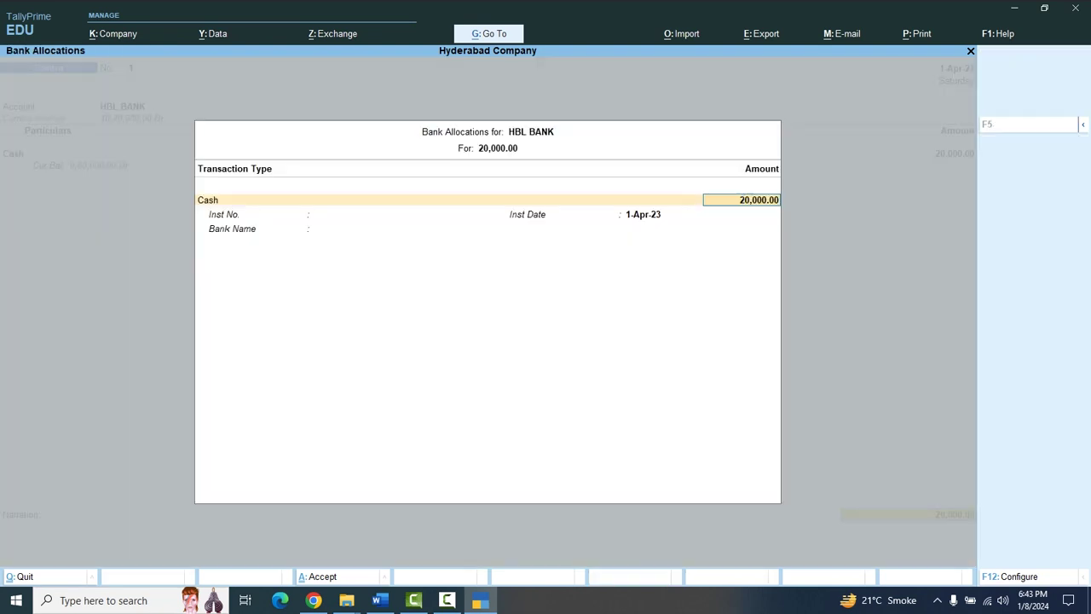
pyautogui.press('Return')
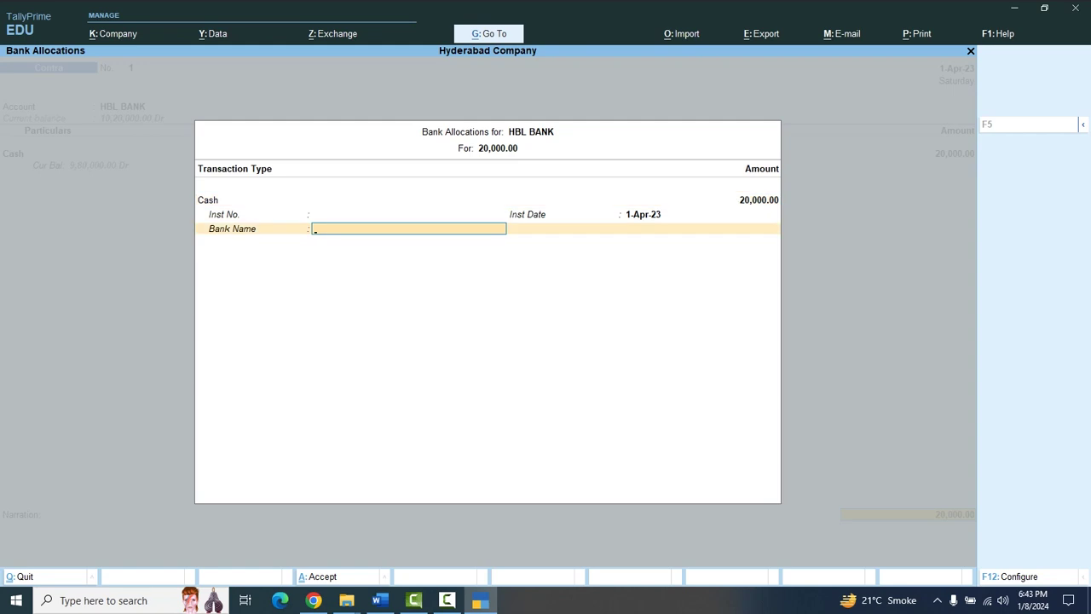
pyautogui.press('Return')
pyautogui.press('Return')
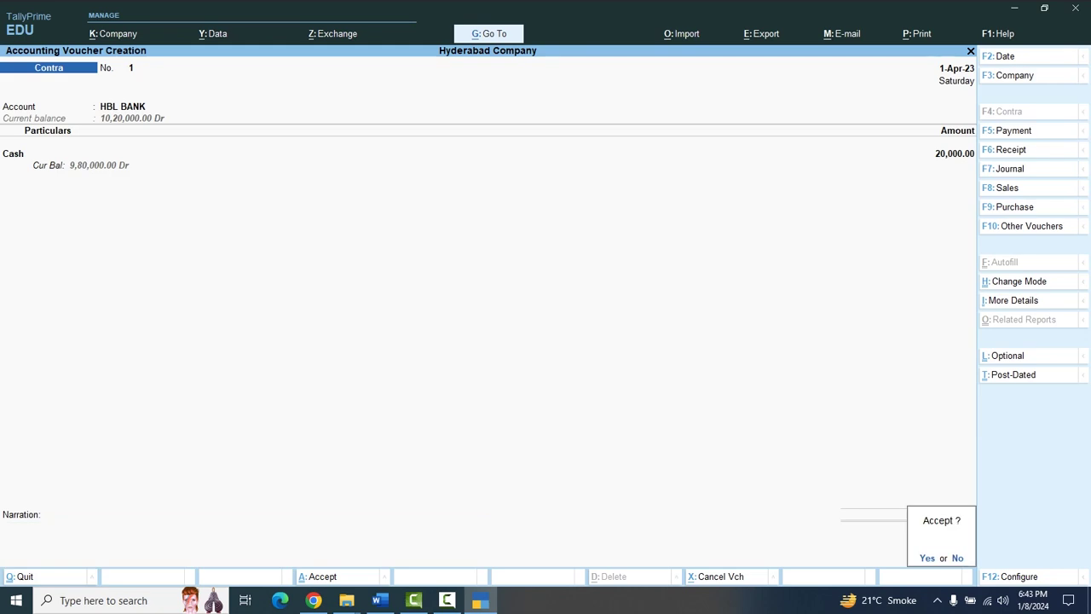
pyautogui.press('Return')
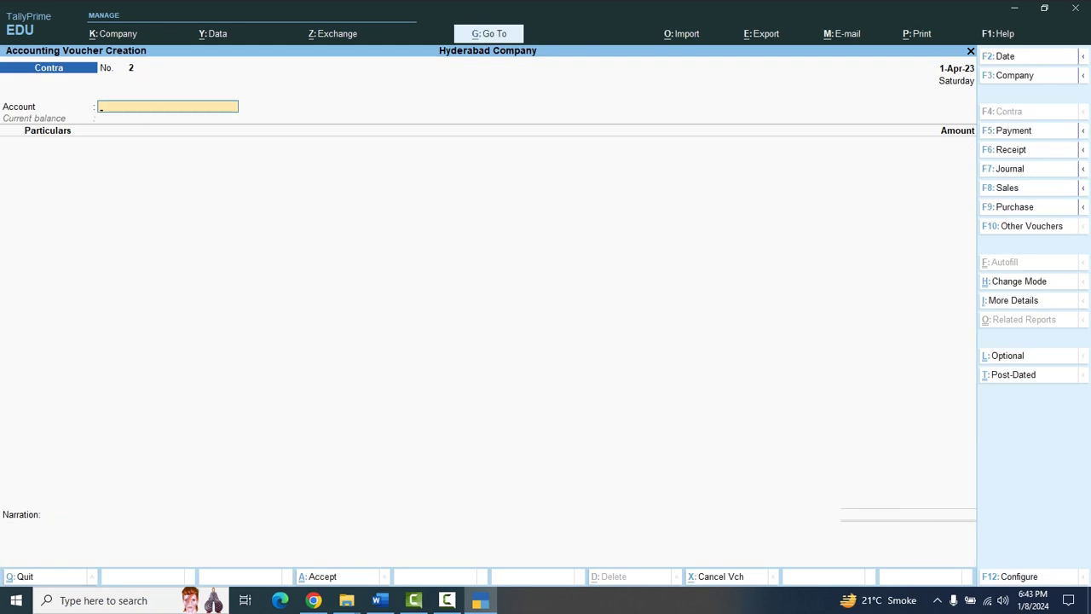
# - Set HBL BANK as the next contra voucher's account and enter MCB BANK with an amount of 20,000
pyautogui.write('H')
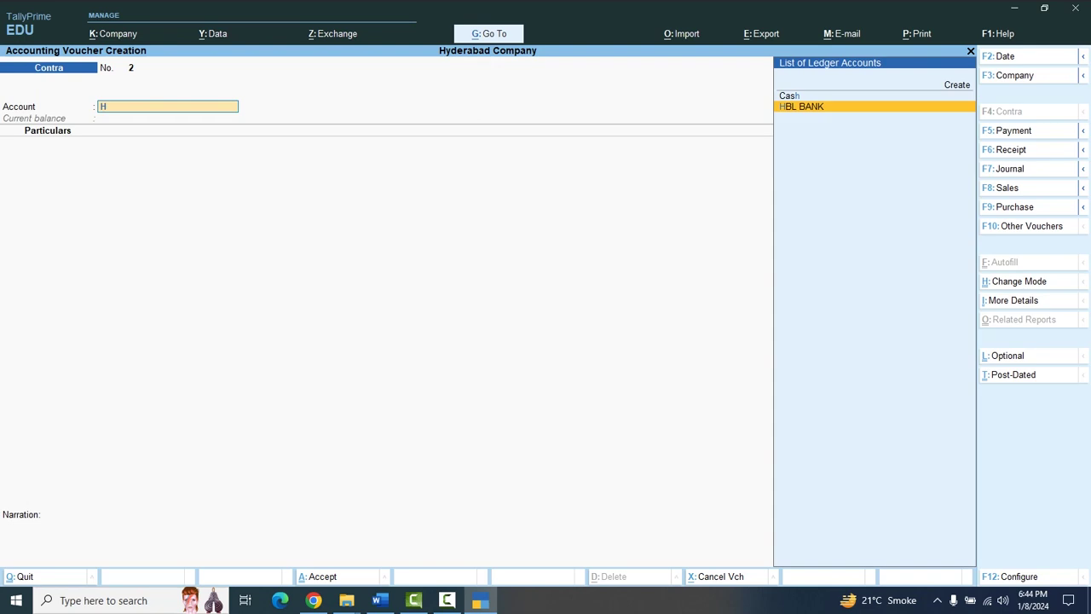
pyautogui.press('Return')
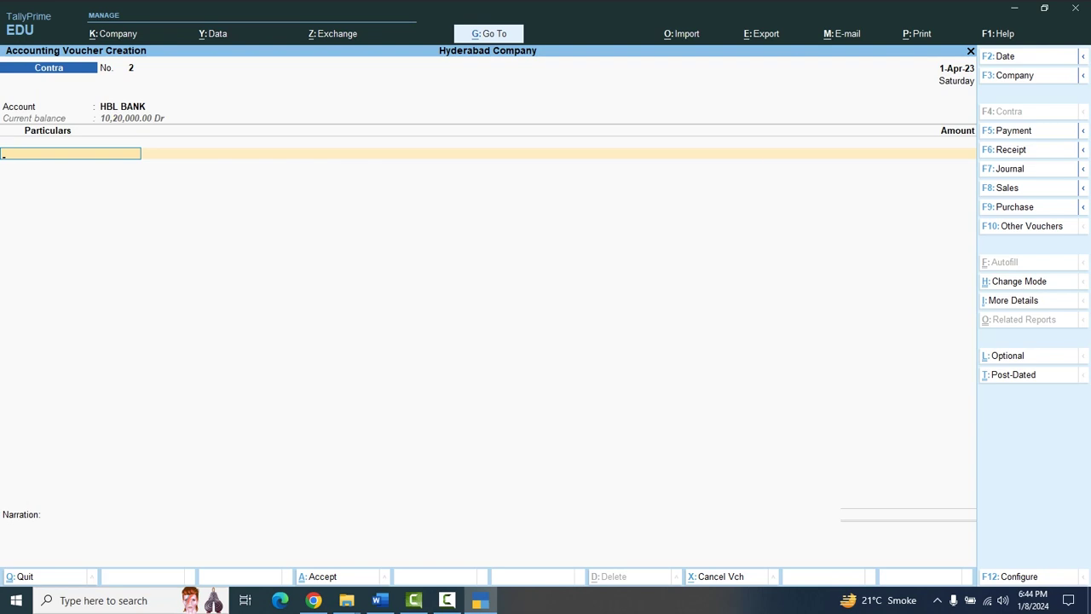
pyautogui.write('M')
pyautogui.press('Return')
pyautogui.write('20000')
pyautogui.press('Return')
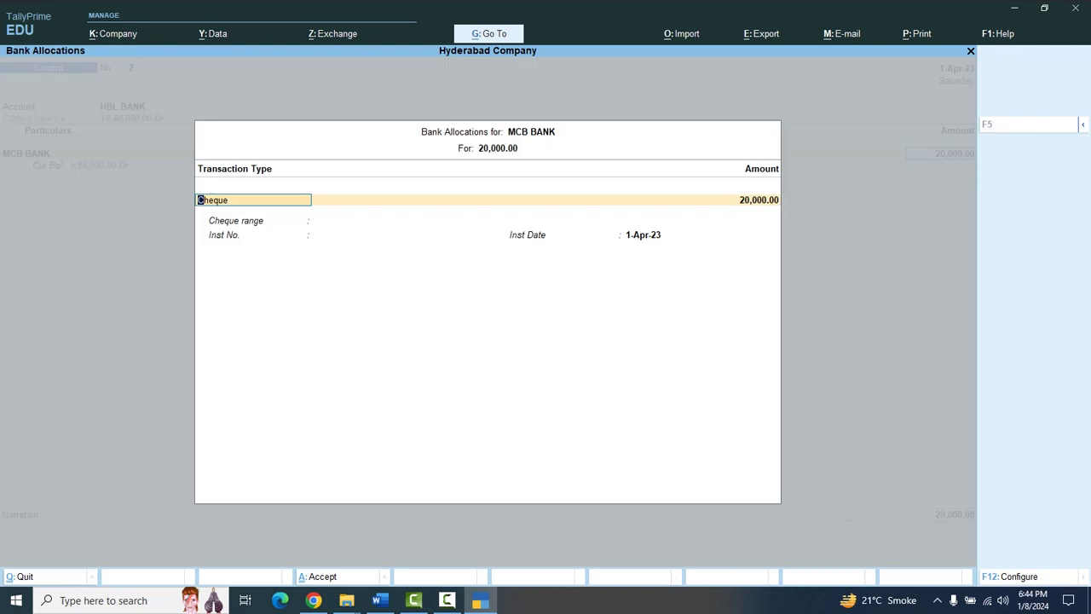
# - Allocate the MCB BANK amount as Cheque with cheque range Not Applicable and instrument number 999 dated 1-Apr-23
pyautogui.press('Return')
pyautogui.press('Return')
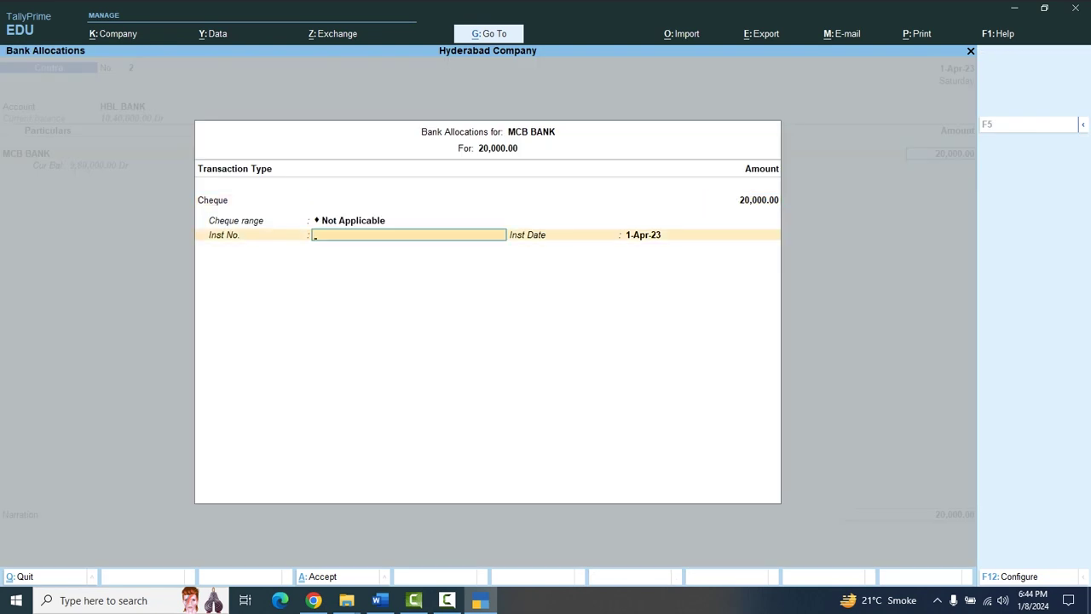
pyautogui.write('999')
pyautogui.press('Return')
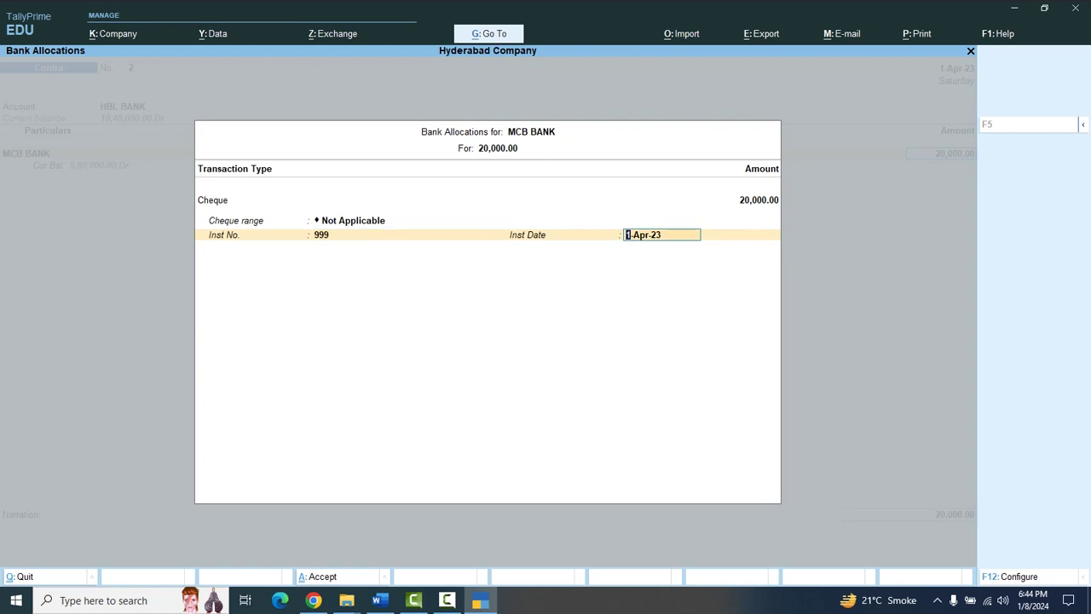
pyautogui.press('Return')
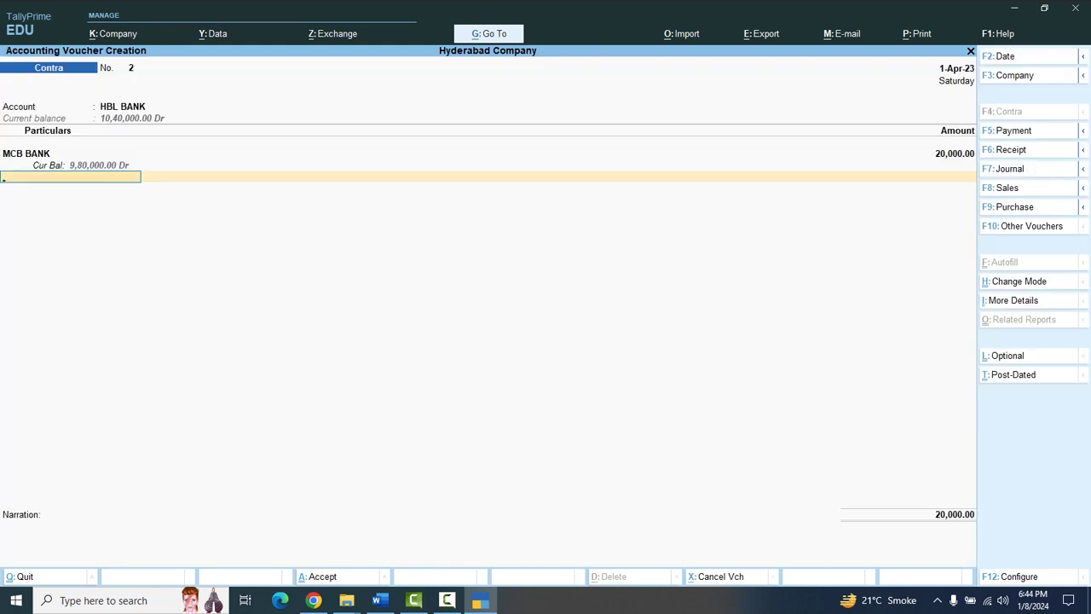
# - Allocate the HBL BANK amount as Cheque/DD with instrument number 999 dated 1-Apr-23, leave bank name and narration blank, and save the contra voucher
pyautogui.press('Return')
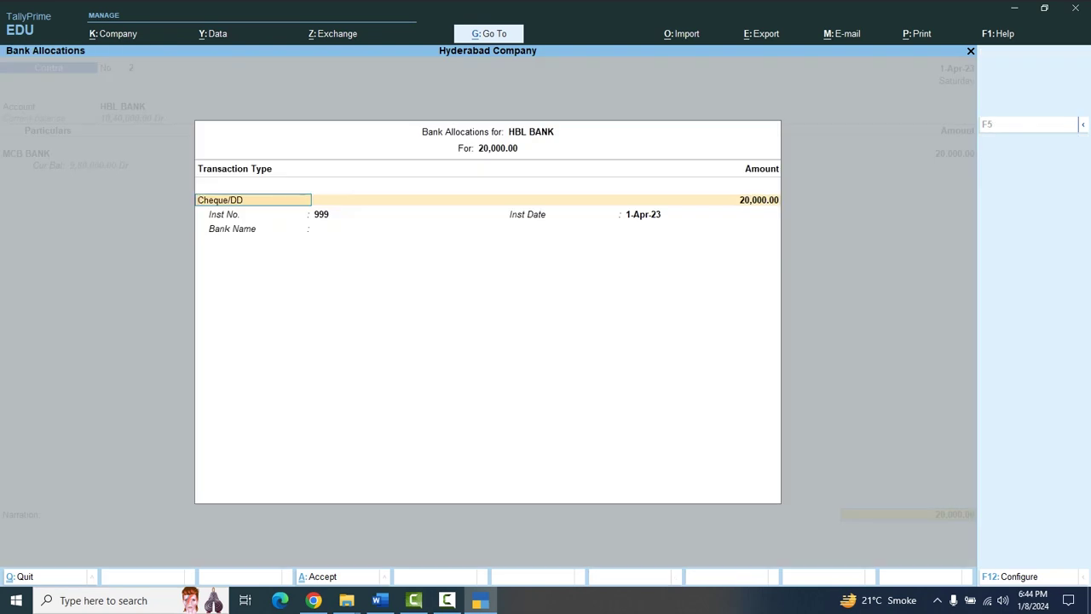
pyautogui.press('Return')
pyautogui.press('Return')
pyautogui.press('Return')
pyautogui.press('Return')
pyautogui.press('Return')
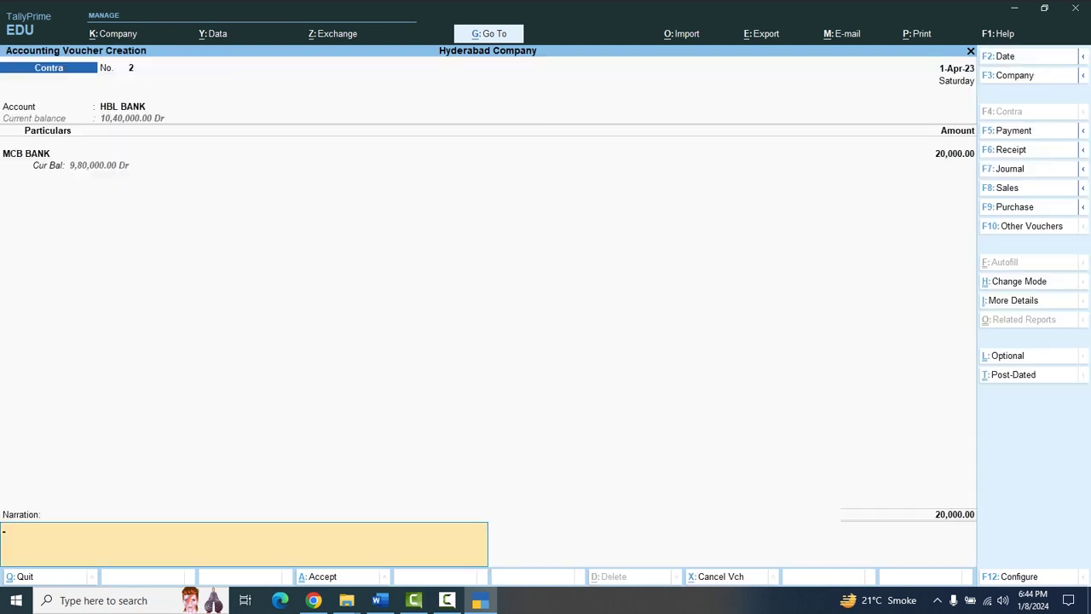
pyautogui.press('Return')
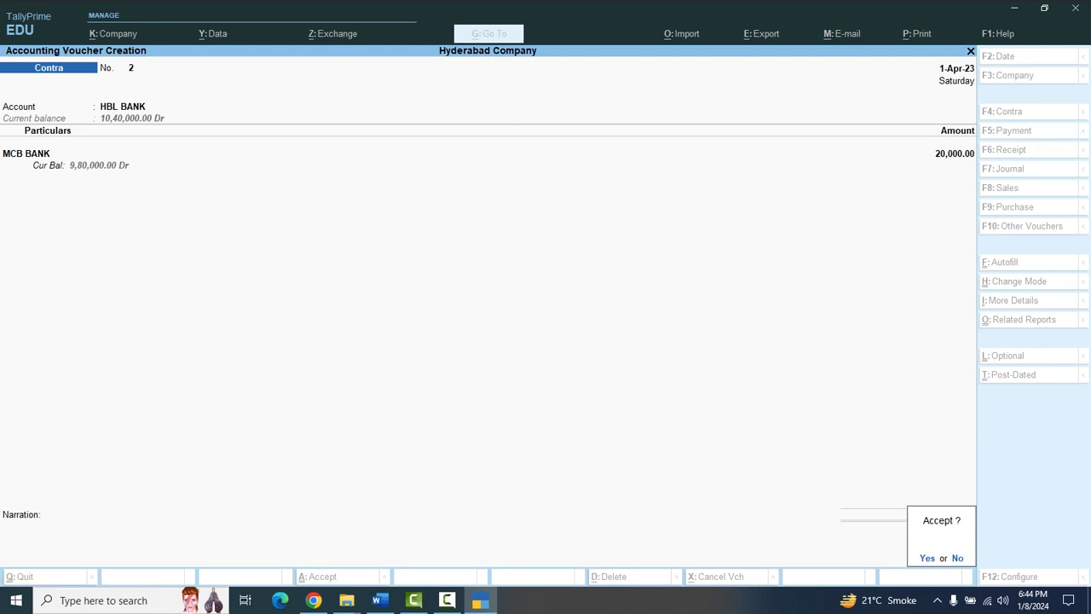
pyautogui.press('Return')
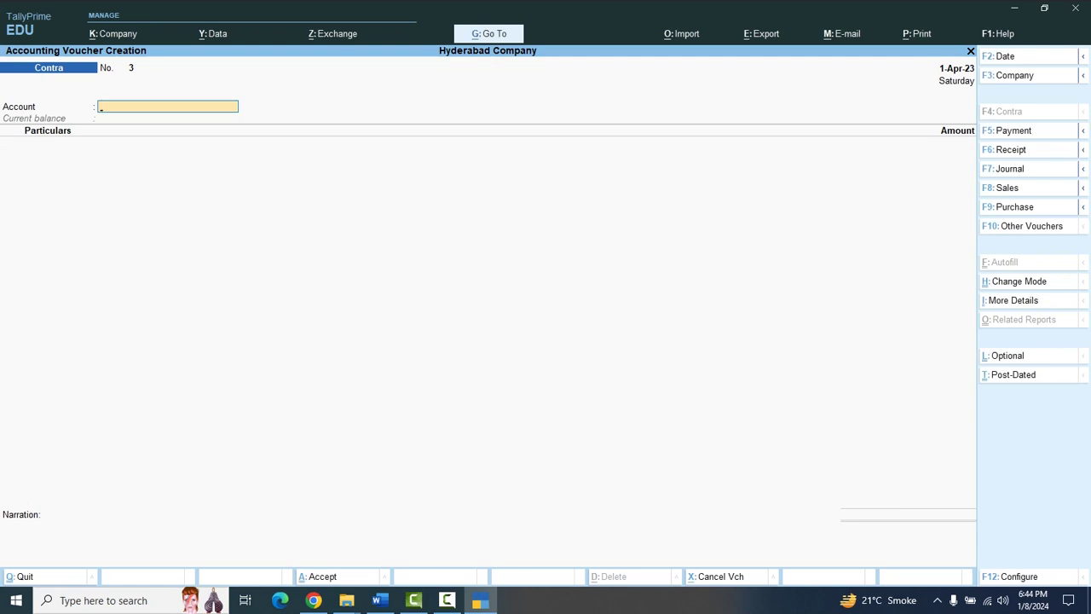
# - Leave voucher creation and display the Trial Balance report ledger-wise
pyautogui.press('Escape')
pyautogui.press('Return')
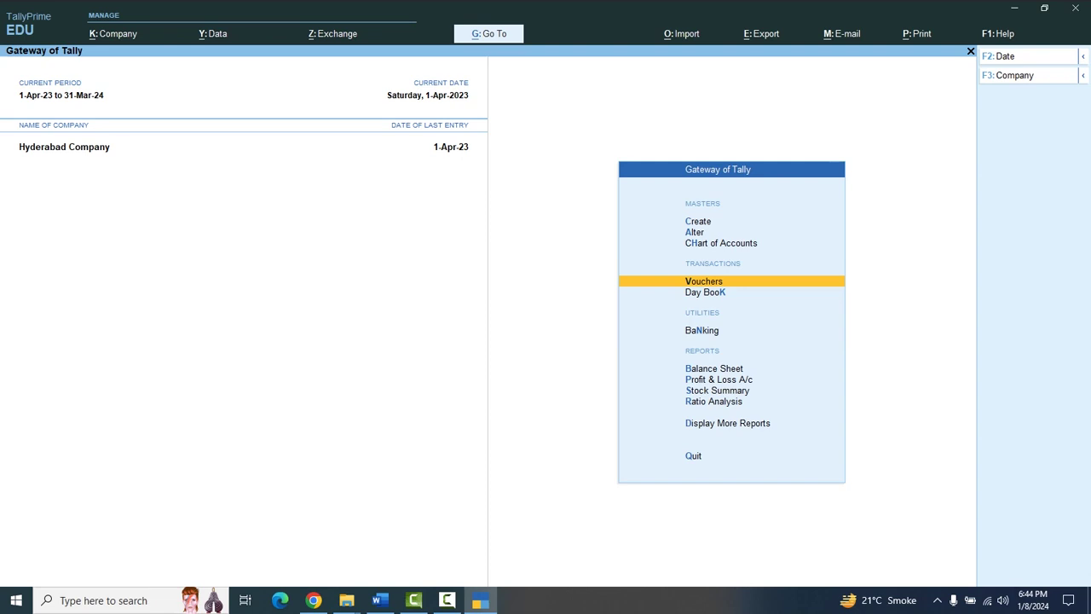
pyautogui.press('Down')
pyautogui.press('Down')
pyautogui.press('Down')
pyautogui.press('Down')
pyautogui.press('Down')
pyautogui.press('Down')
pyautogui.press('Down')
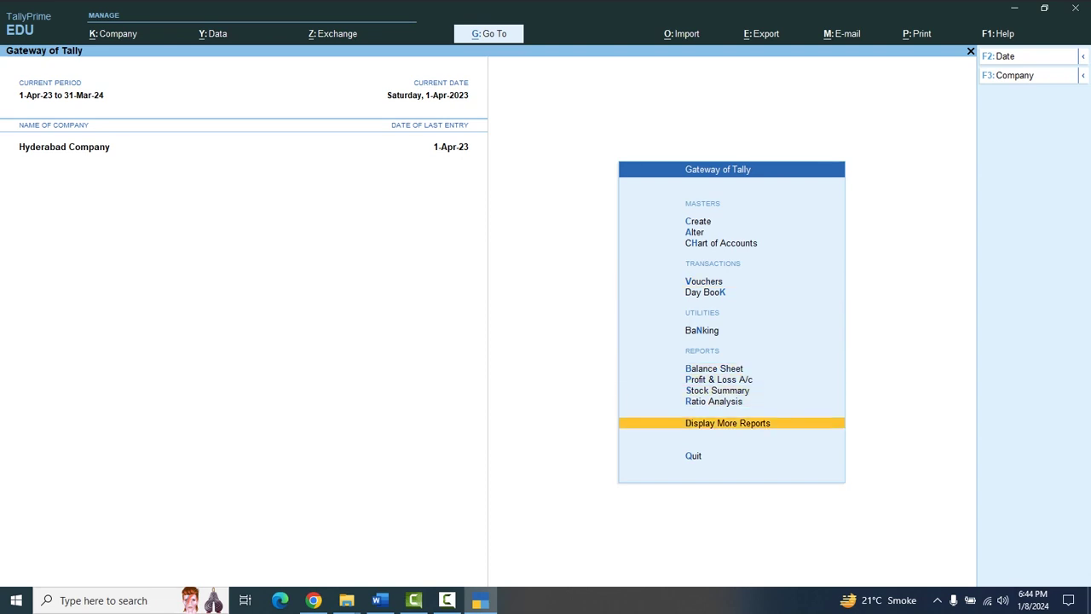
pyautogui.press('Return')
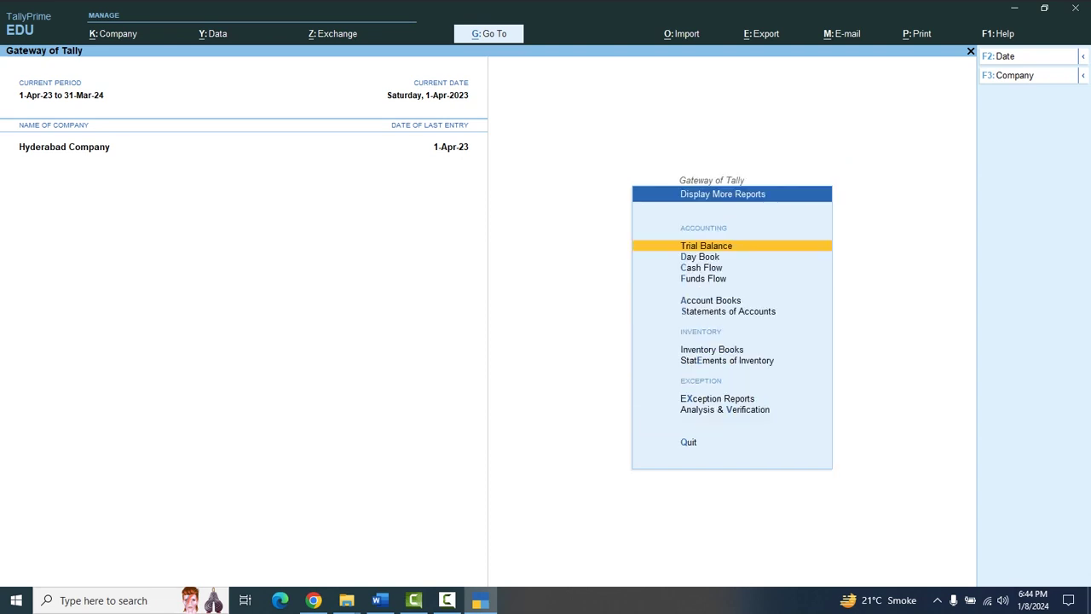
pyautogui.press('Return')
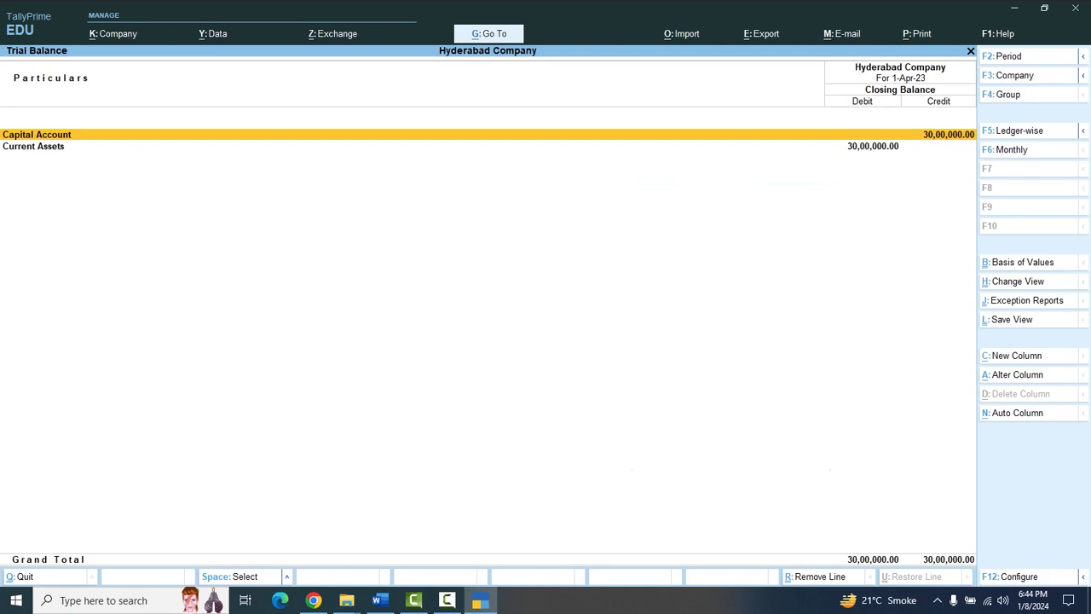
pyautogui.press('F5')
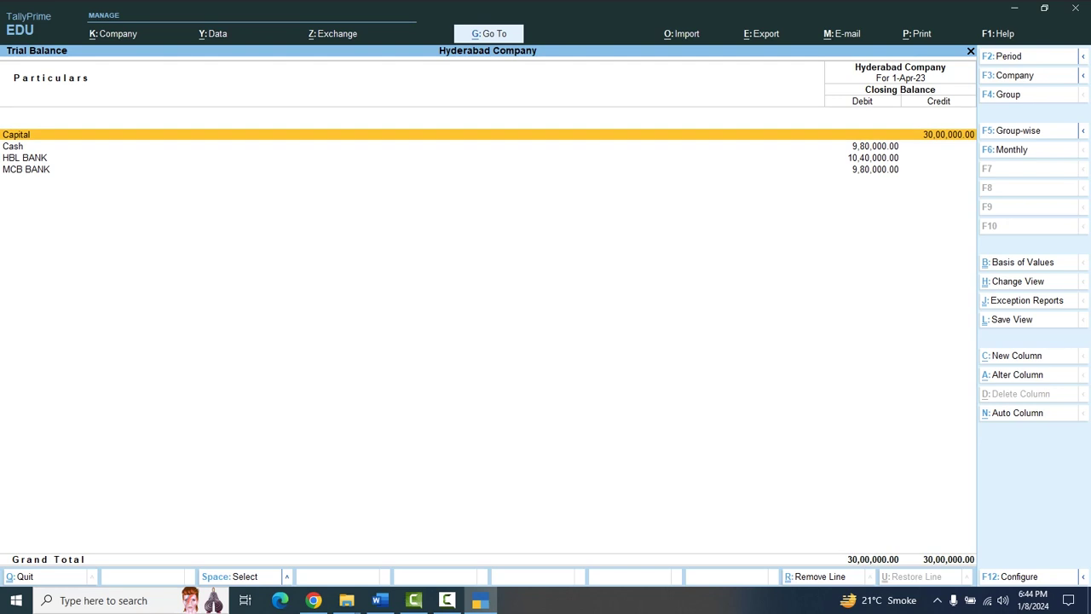
# - Review the closing balances of Cash, HBL BANK and MCB BANK in the trial balance, and return to the Gateway of Tally
pyautogui.press('Down')
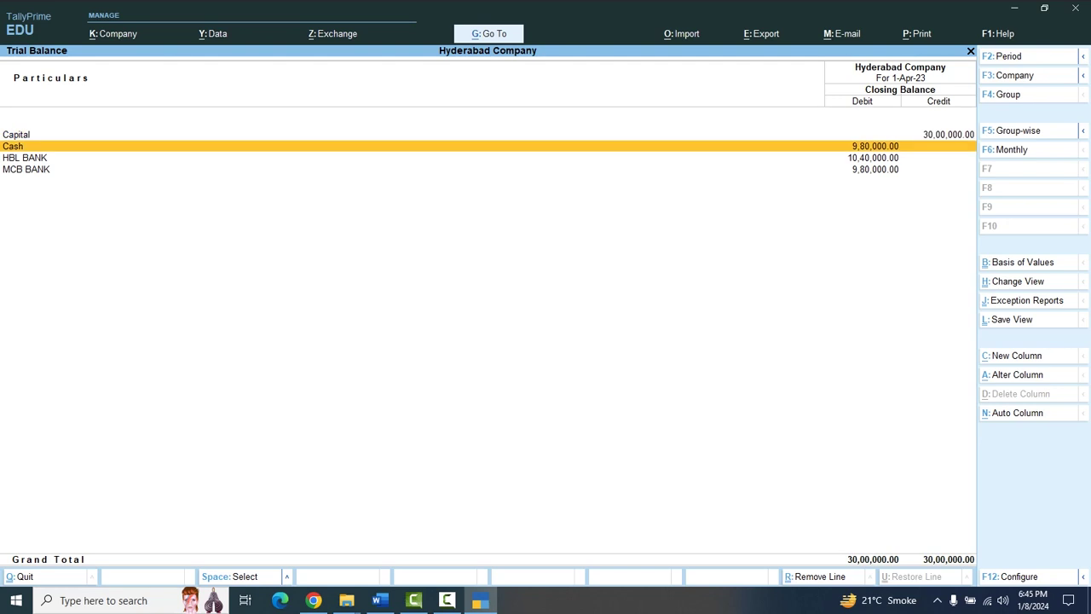
pyautogui.press('Down')
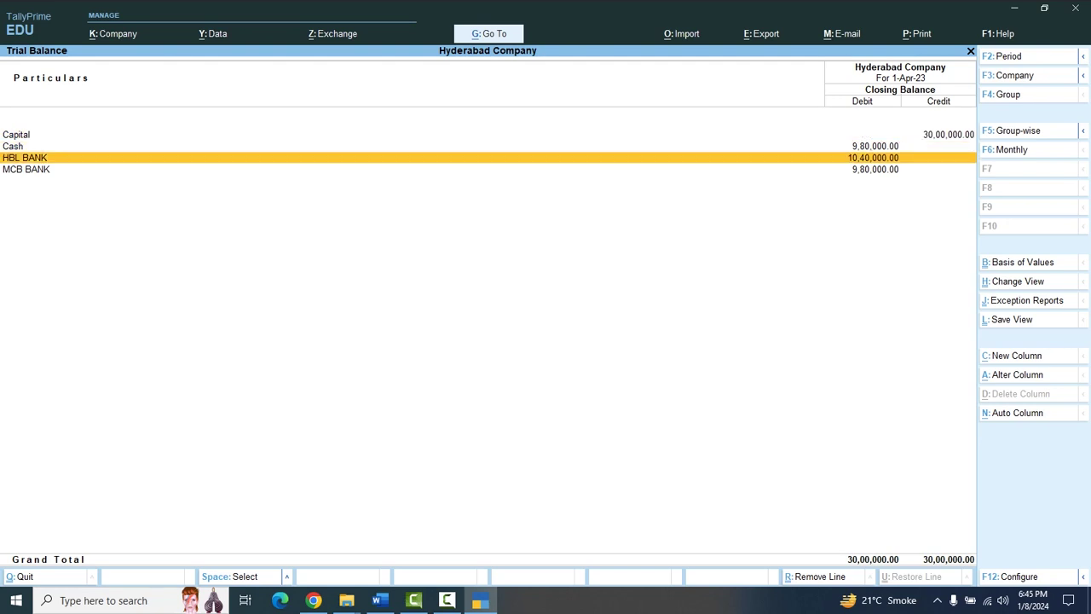
pyautogui.press('Down')
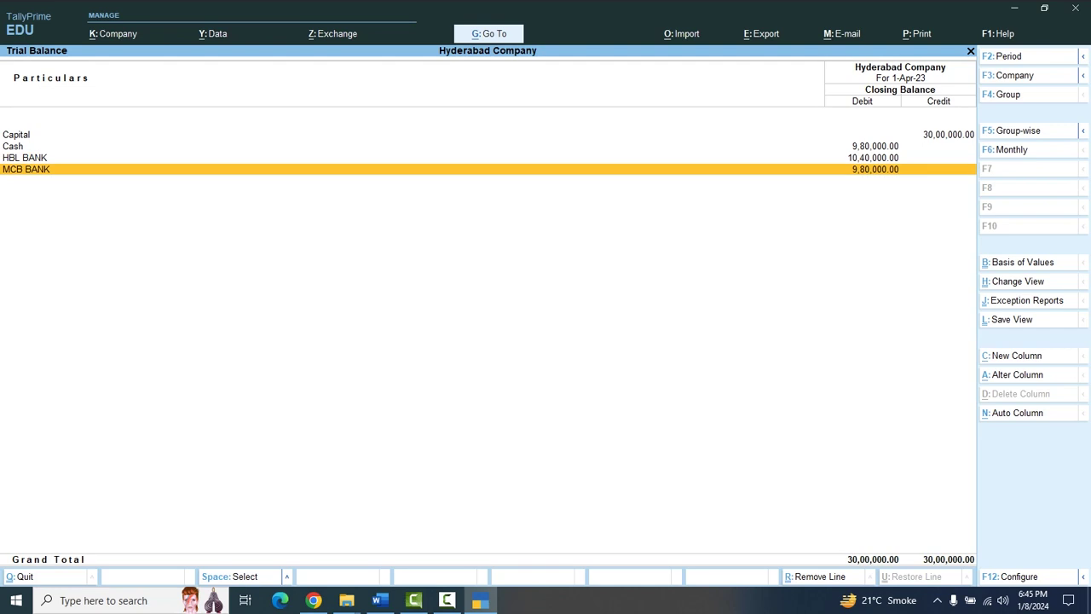
pyautogui.press('Up')
pyautogui.press('Up')
pyautogui.press('Down')
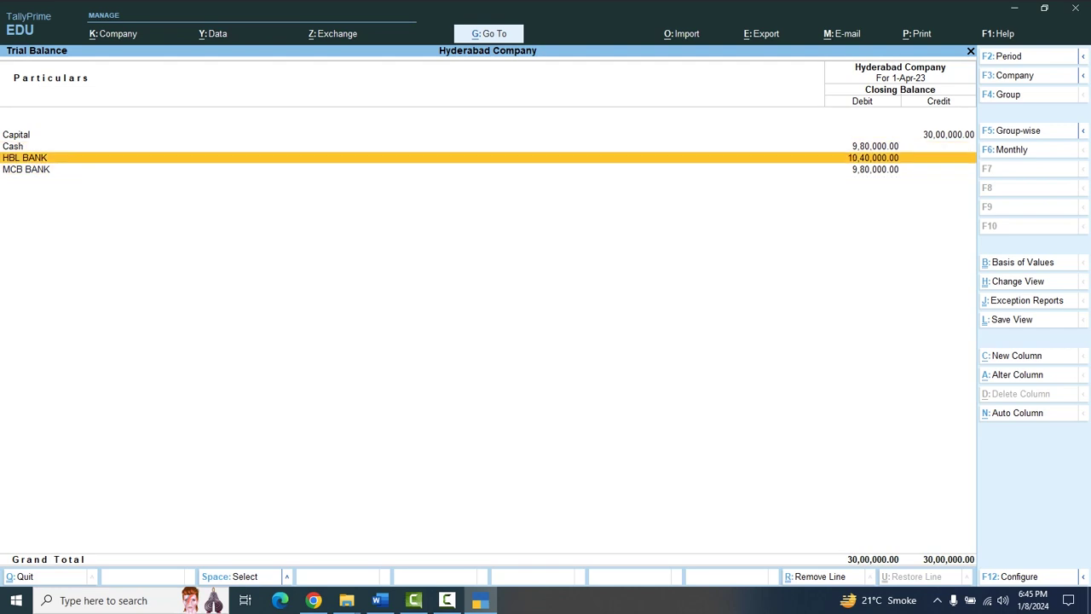
pyautogui.press('Down')
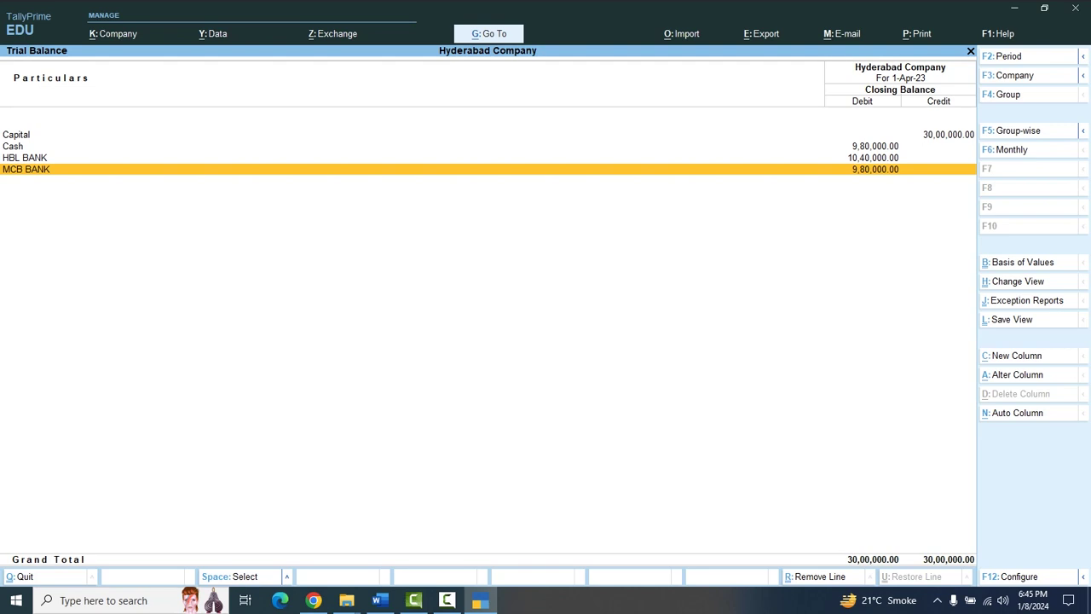
pyautogui.press('Escape')
pyautogui.press('Escape')
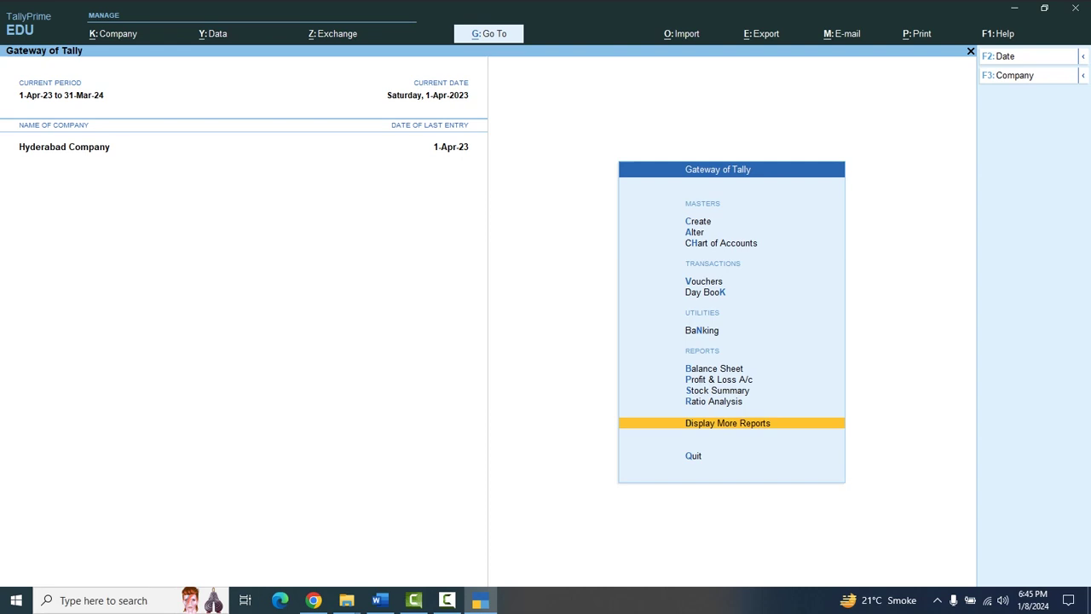
# - Switch to the TALLY LESSON 1 document in Word, check its list of voucher types, and return to TallyPrime
pyautogui.click(380, 600)
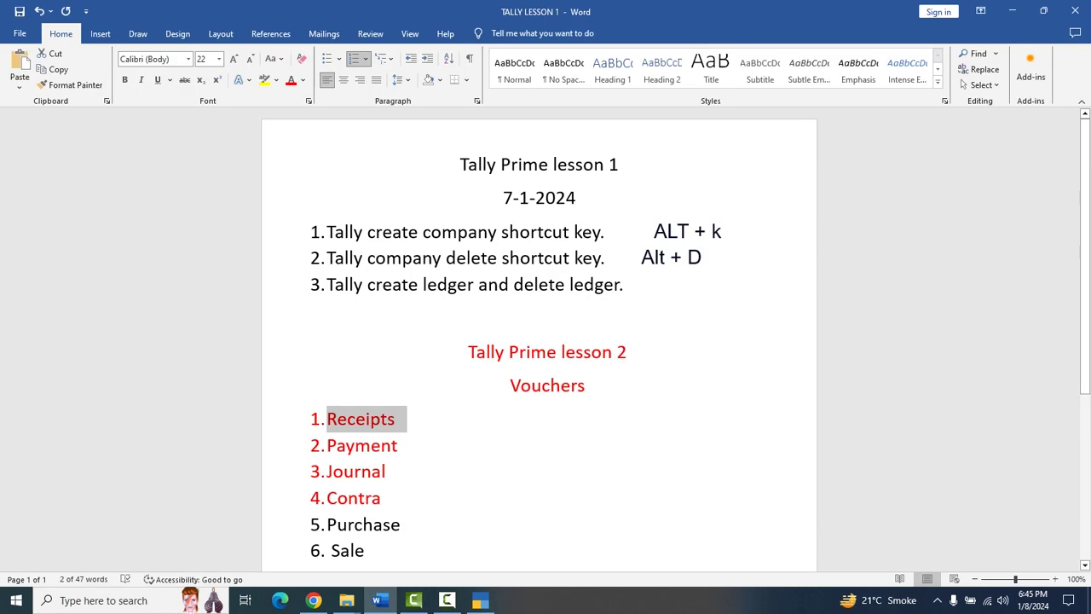
pyautogui.click(398, 445)
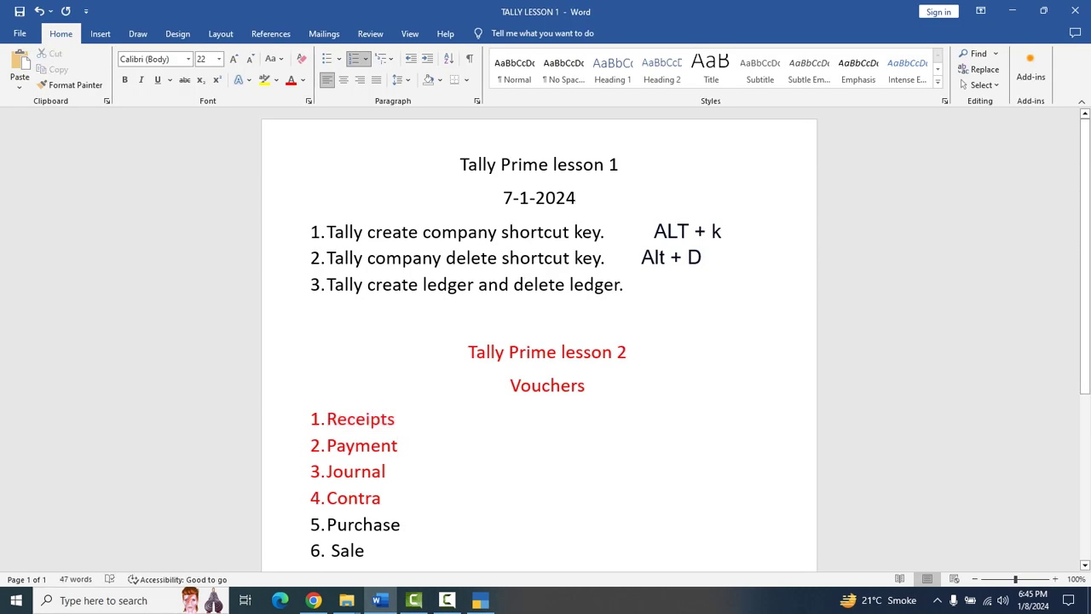
pyautogui.doubleClick(382, 498)
pyautogui.moveTo(396, 418); pyautogui.dragTo(327, 419)
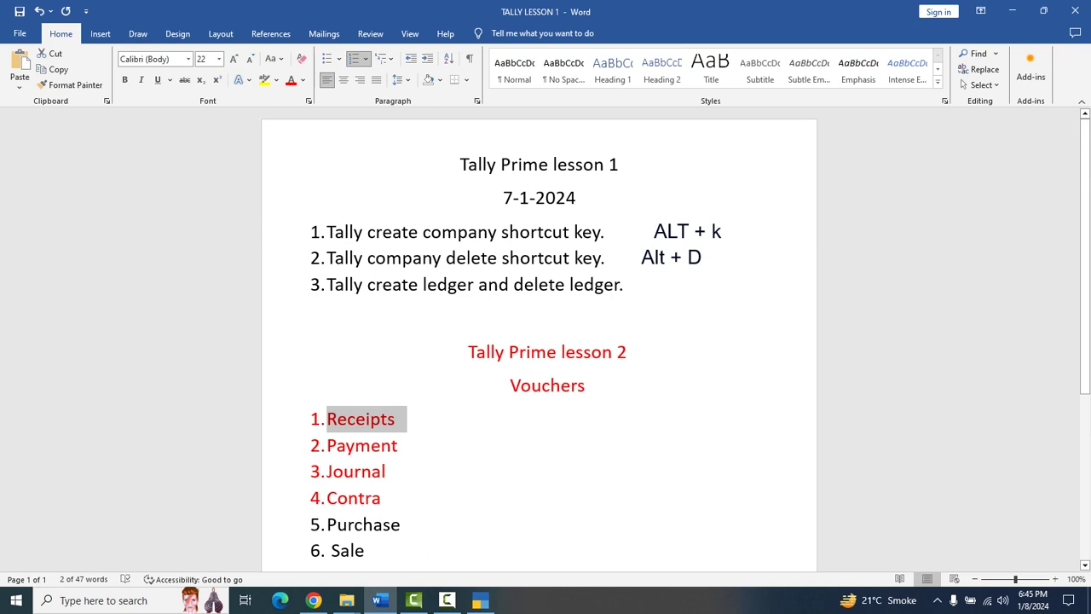
pyautogui.click(480, 600)
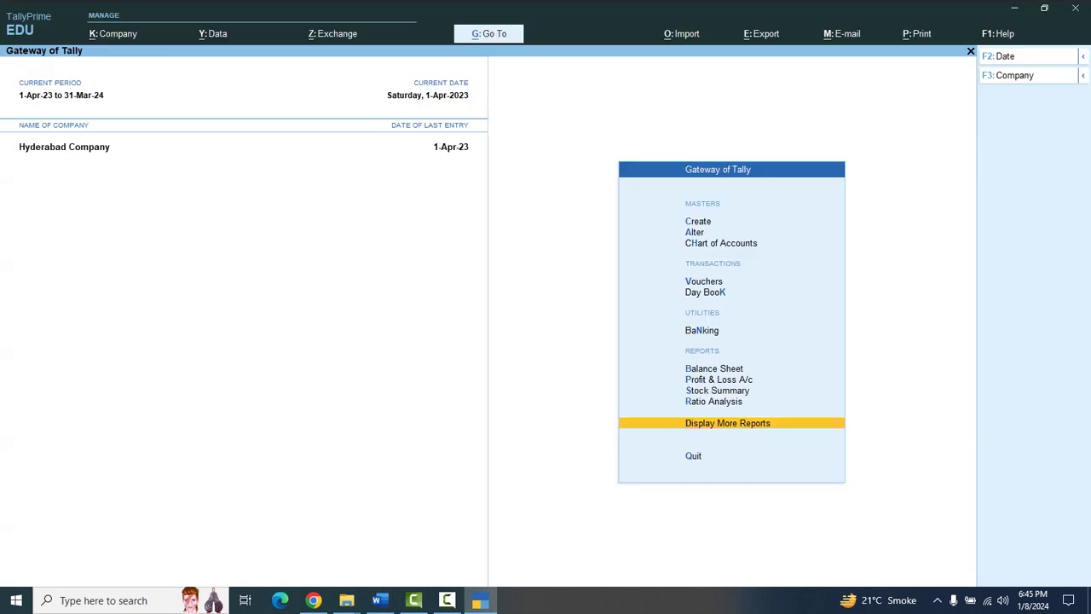
pyautogui.press('v')
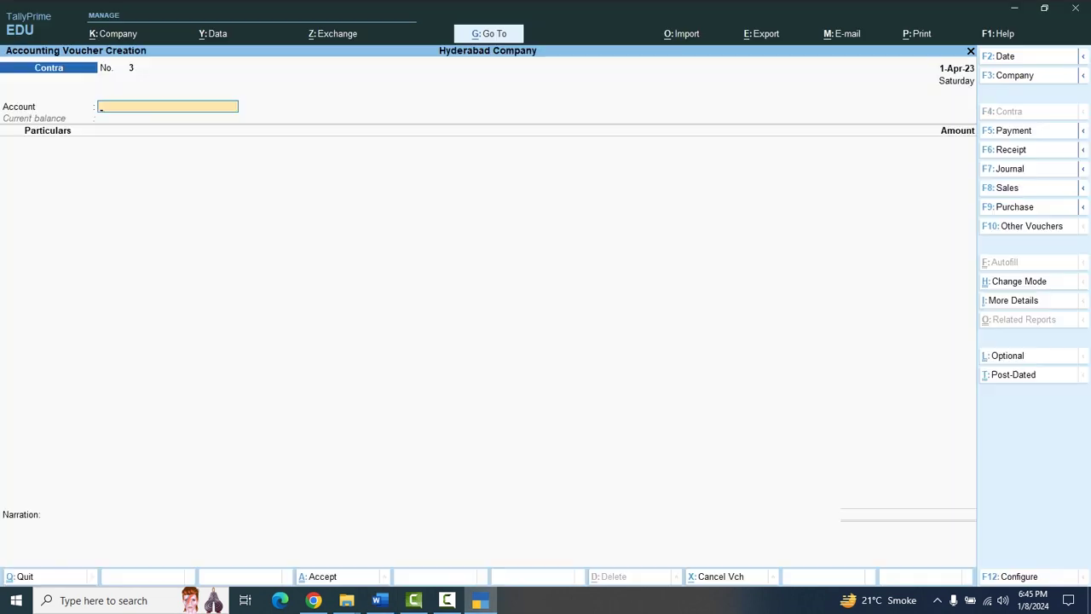
pyautogui.press('Escape')
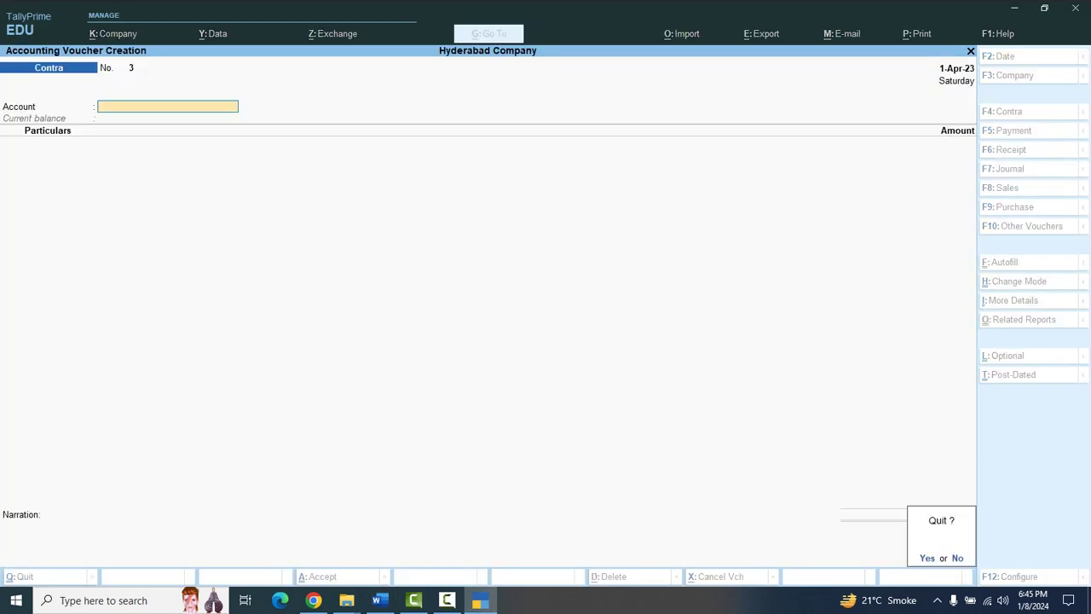
pyautogui.press('y')
pyautogui.press('Down')
pyautogui.press('Down')
pyautogui.press('Down')
pyautogui.press('Down')
pyautogui.press('Up')
pyautogui.press('Up')
pyautogui.press('Up')
pyautogui.press('Up')
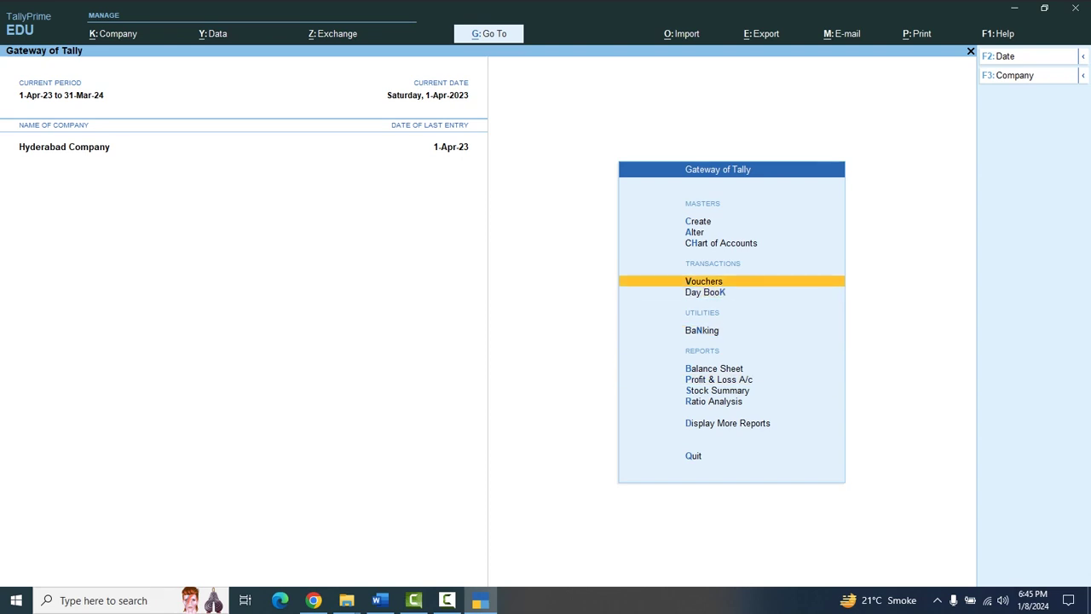
# - Start a payment voucher and set Cash as its account
pyautogui.press('Return')
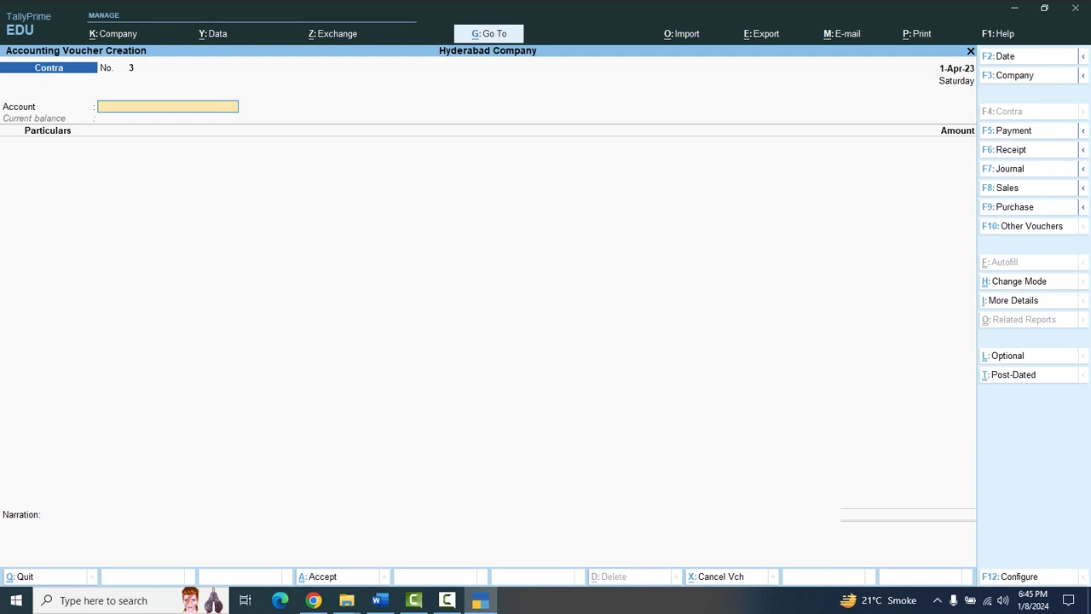
pyautogui.press('F5')
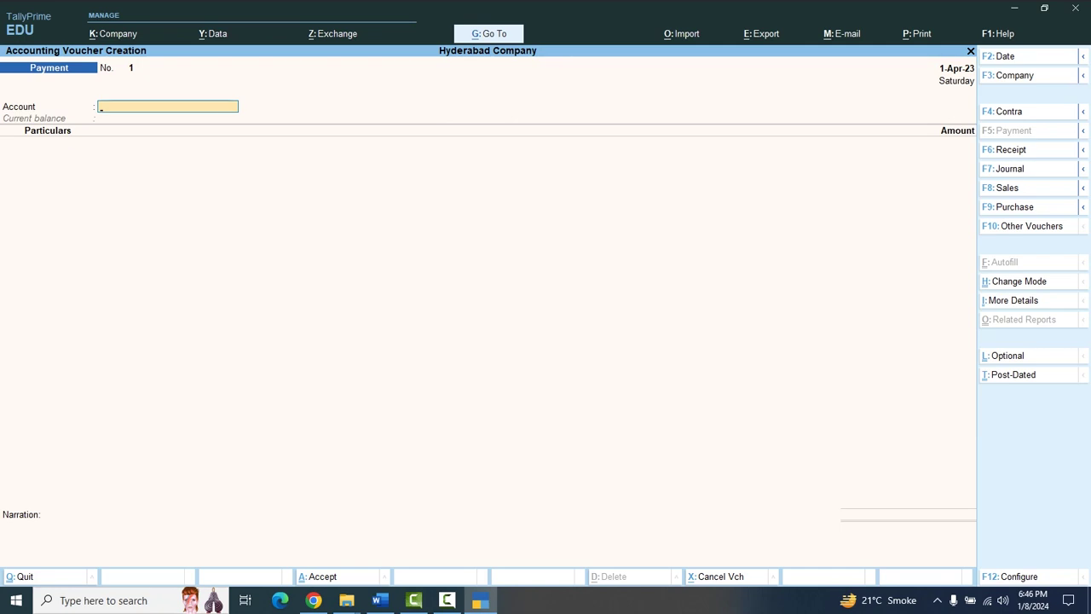
pyautogui.write('C')
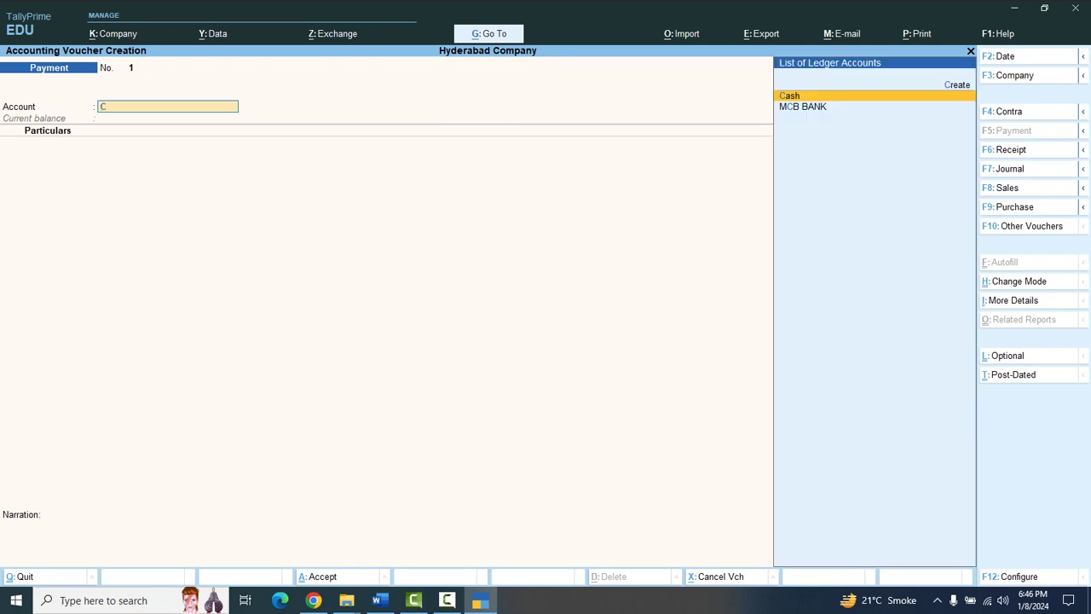
pyautogui.write('ASH')
pyautogui.press('Return')
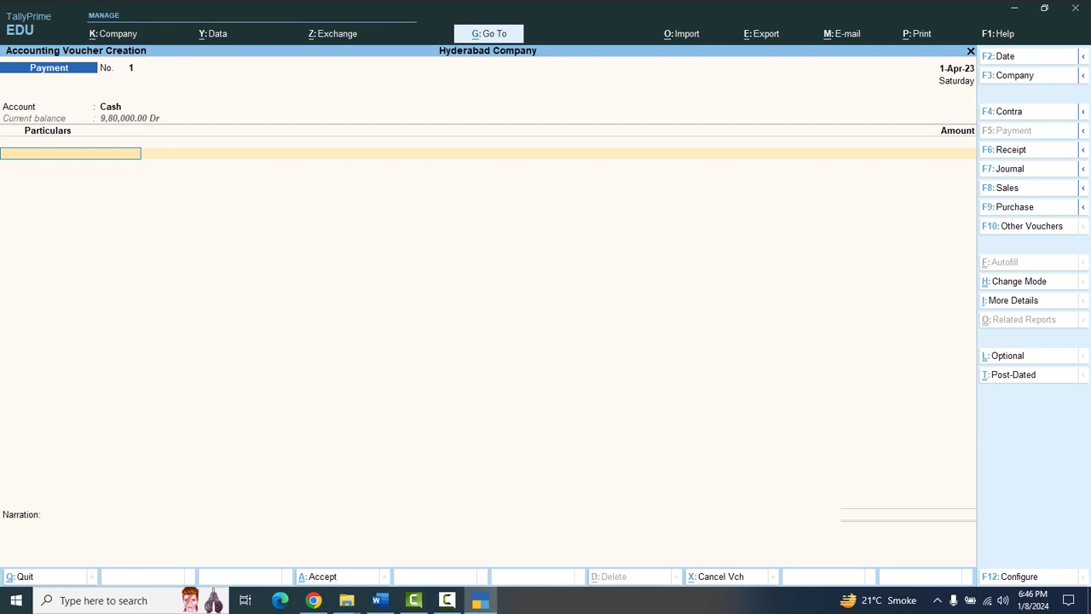
# - Enter Furniture with an amount of 1,000 in the payment voucher, leave the narration blank, and save it
pyautogui.write('FURNITURE')
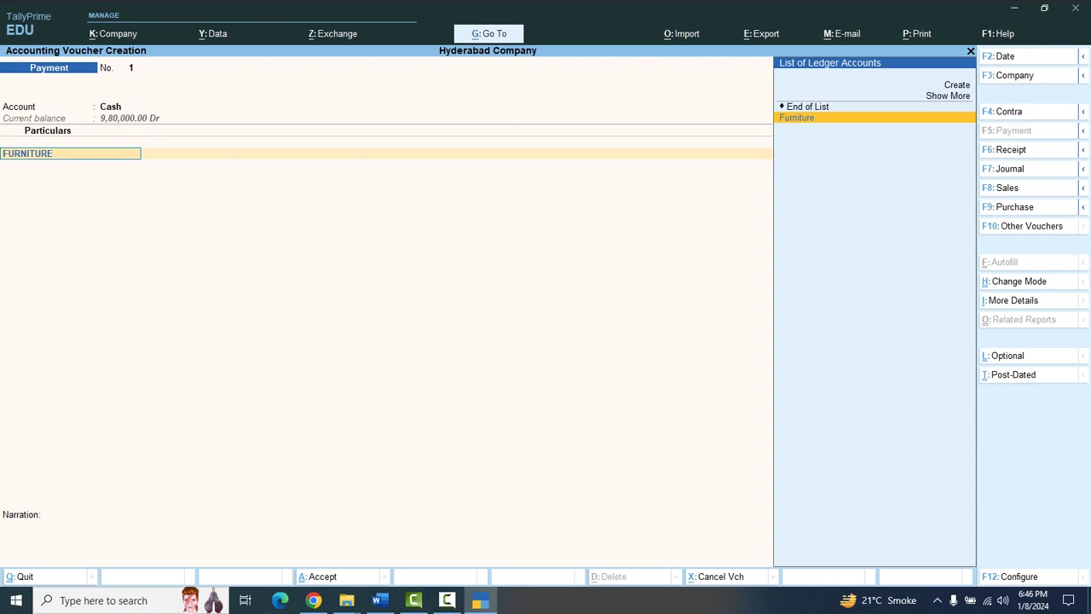
pyautogui.press('Return')
pyautogui.write('10')
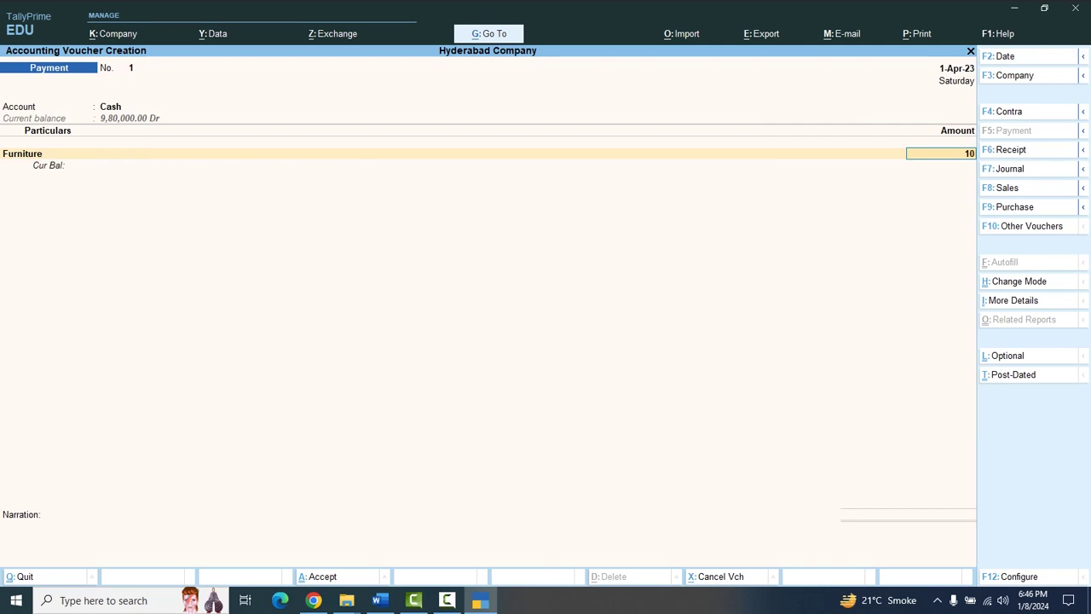
pyautogui.write('00')
pyautogui.press('Return')
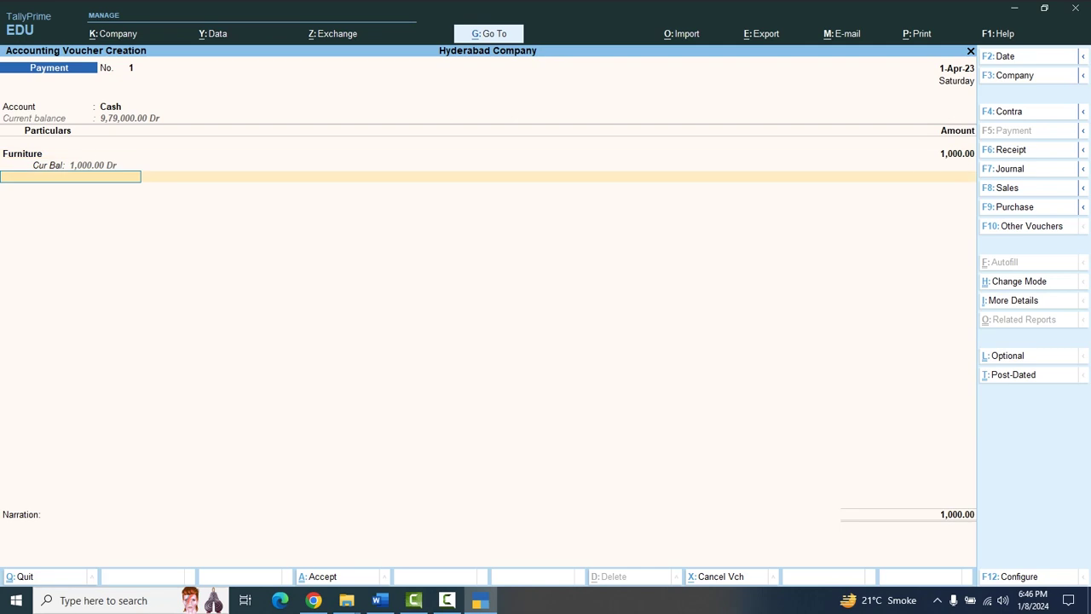
pyautogui.press('Return')
pyautogui.press('Return')
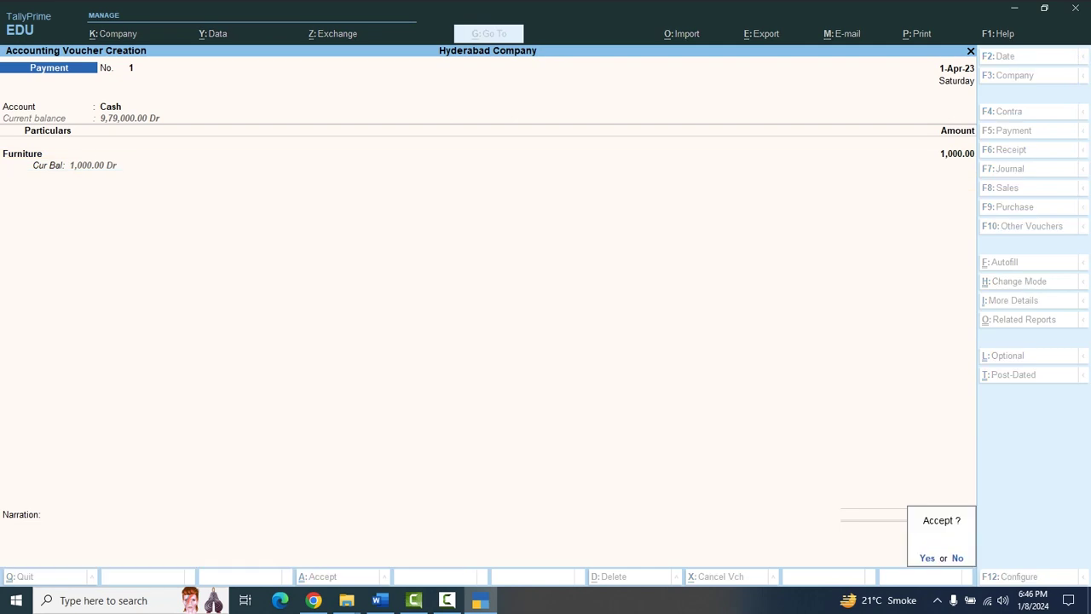
pyautogui.press('Return')
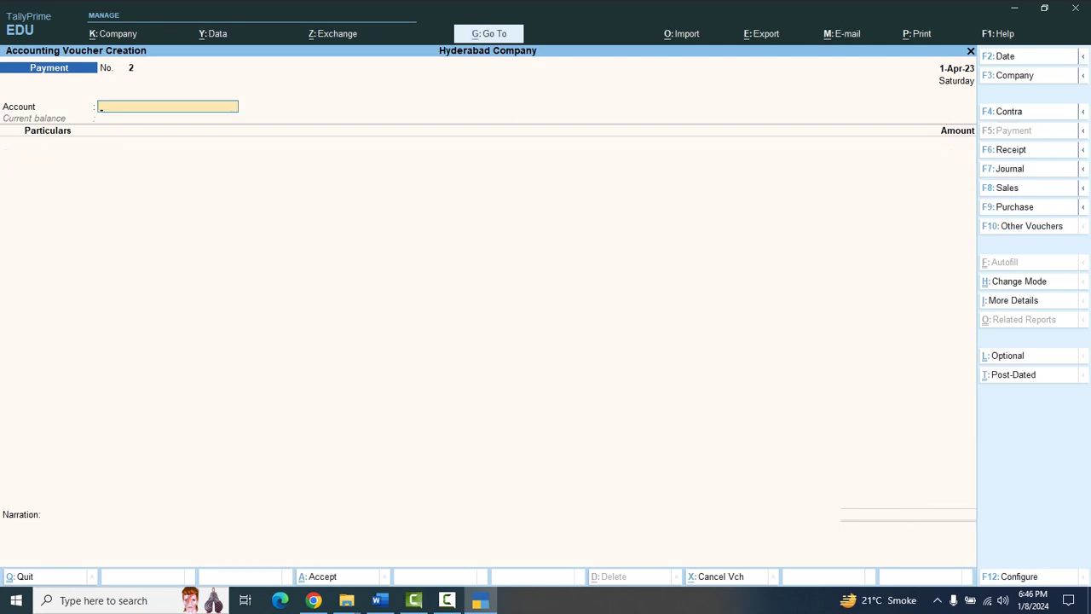
# - In the new payment voucher, set HBL BANK as the account and enter Furniture with an amount of 2,000
pyautogui.write('HBL')
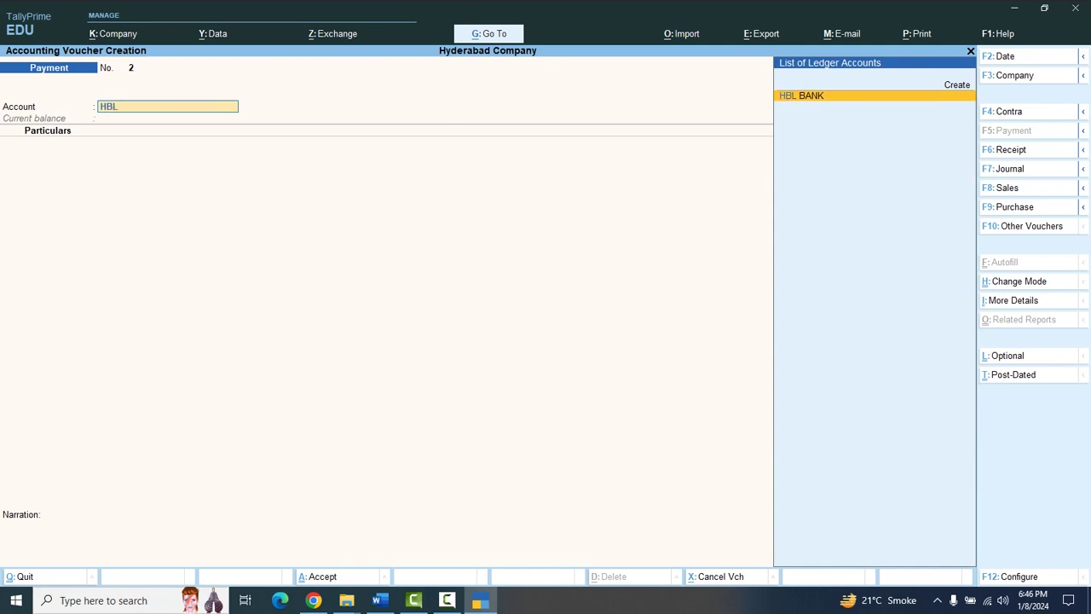
pyautogui.press('Return')
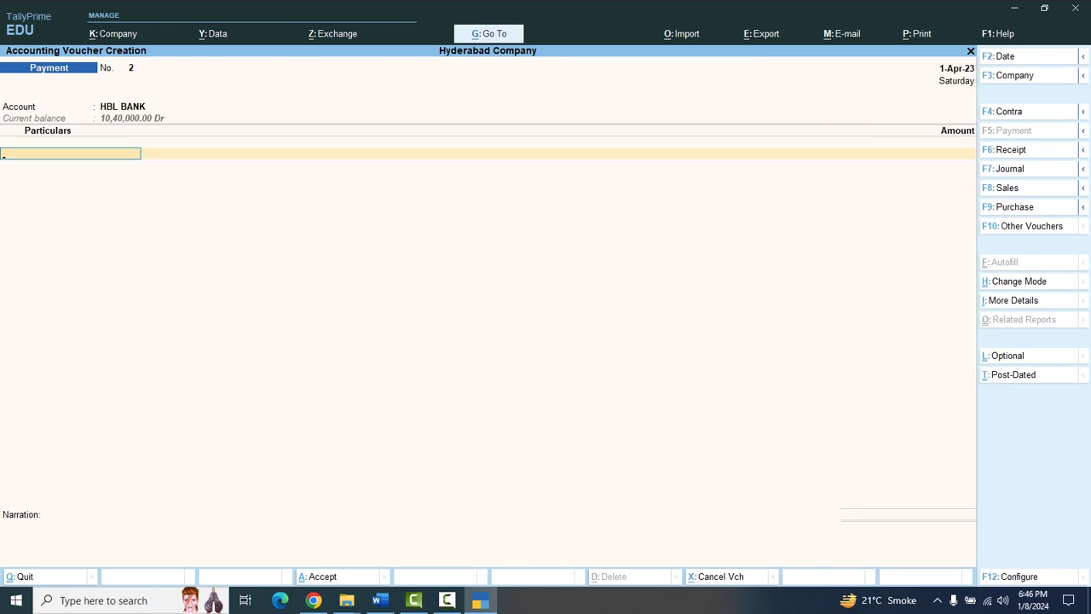
pyautogui.write('F')
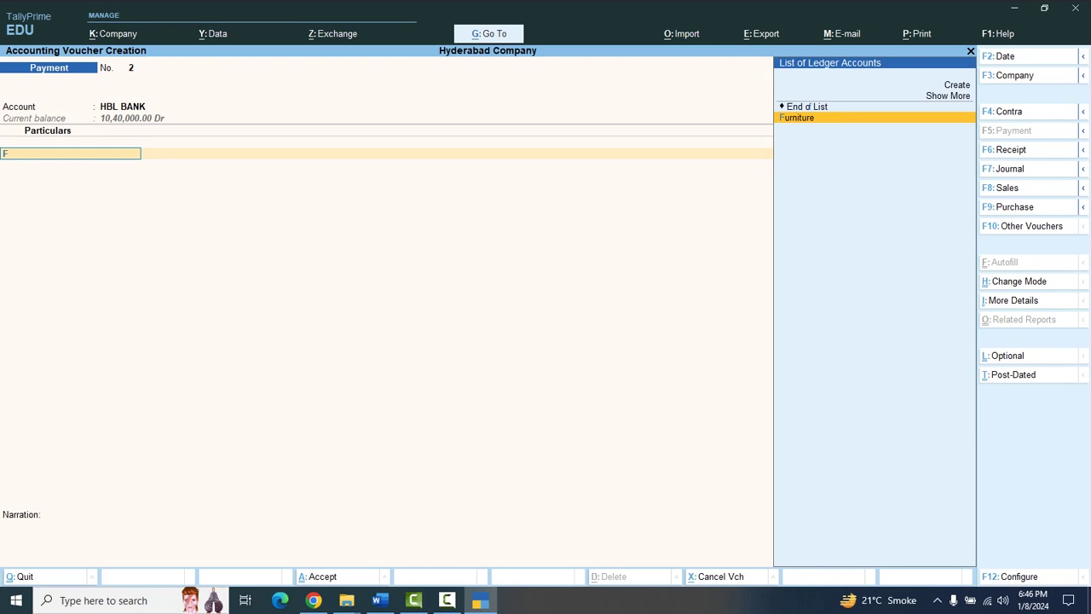
pyautogui.press('Return')
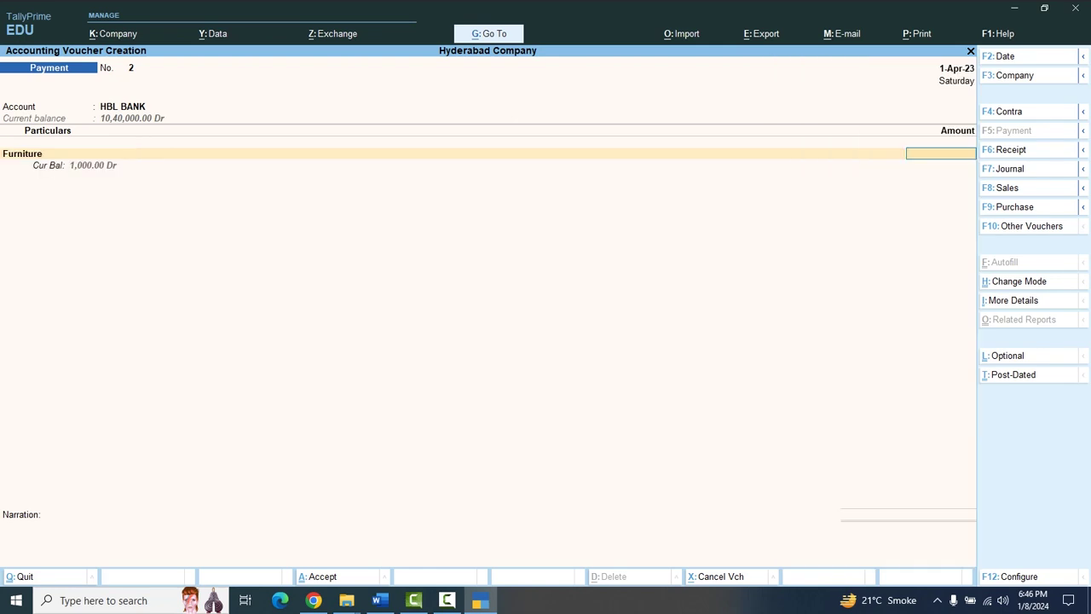
pyautogui.write('2000')
pyautogui.press('Return')
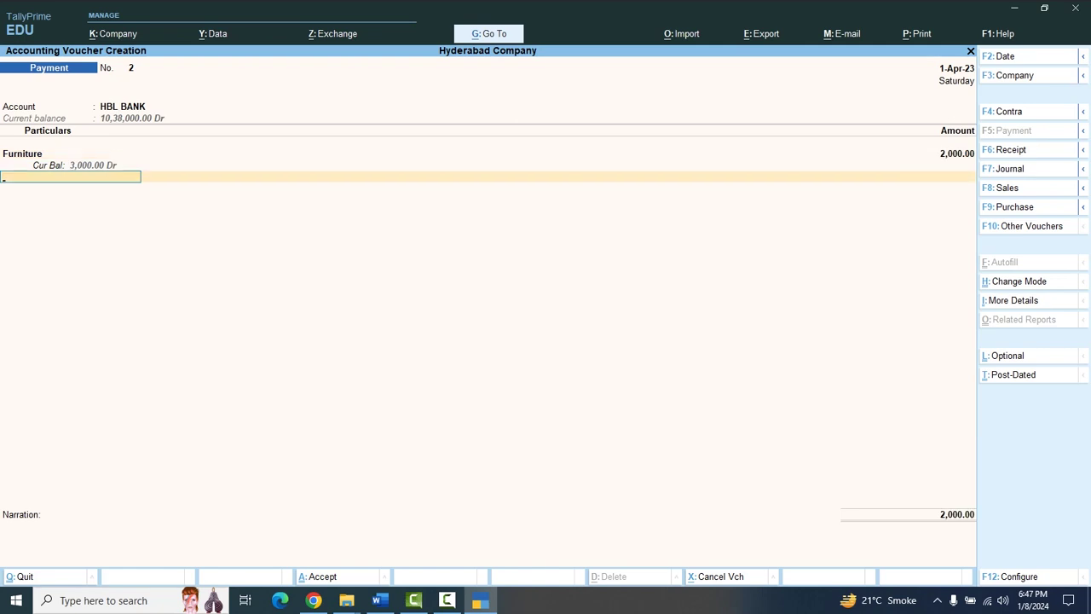
# - Allocate the HBL BANK payment to a cheque with instrument number 373701, enter 373701 as the narration, and save the voucher
pyautogui.press('Return')
pyautogui.press('Return')
pyautogui.press('Return')
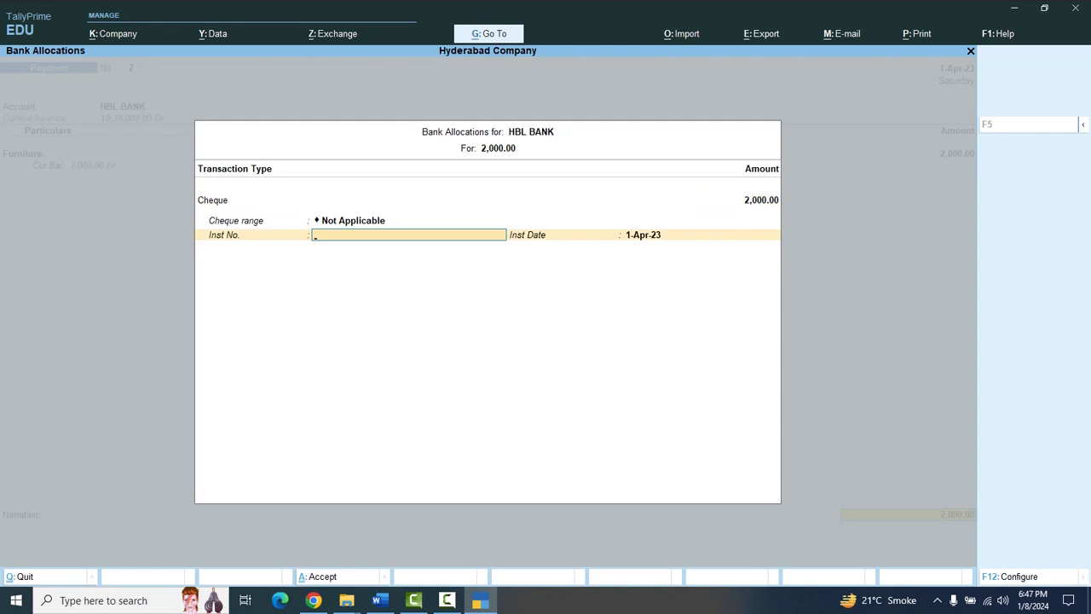
pyautogui.write('373701')
pyautogui.press('Return')
pyautogui.press('Return')
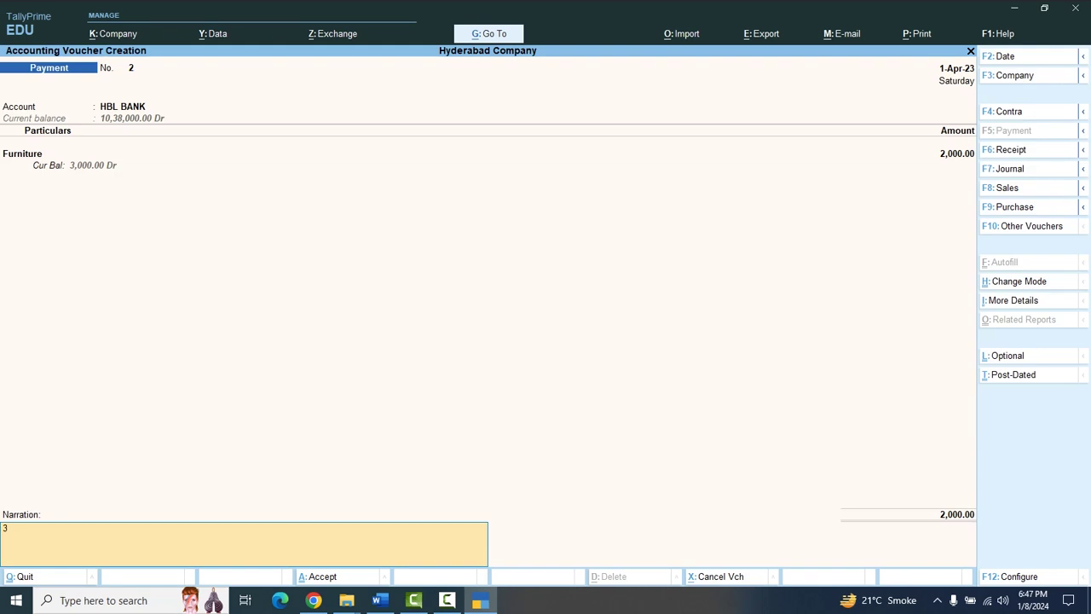
pyautogui.write('373701')
pyautogui.press('Return')
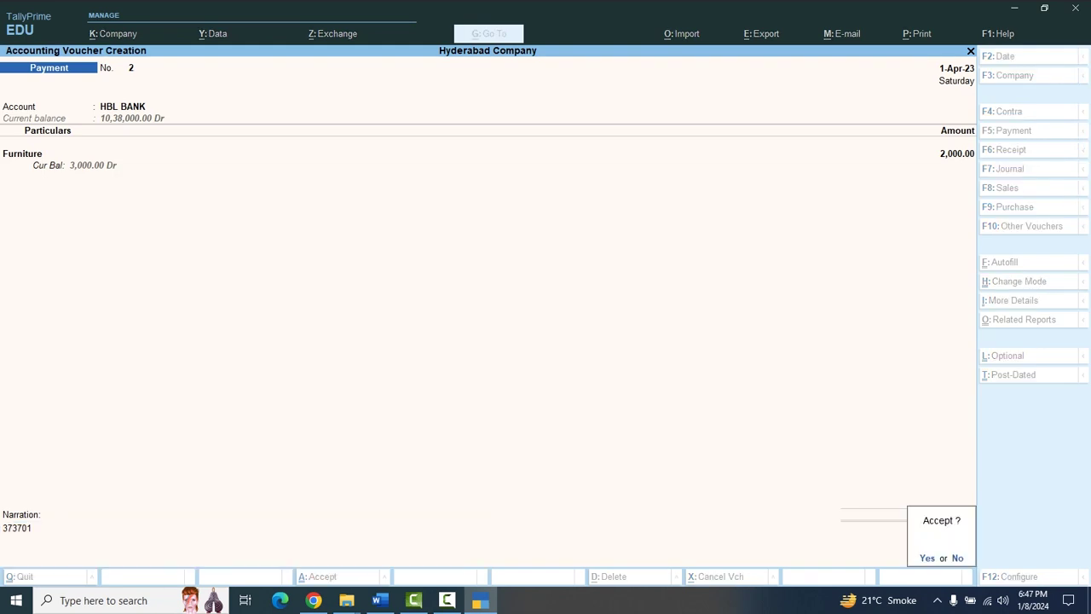
pyautogui.press('y')
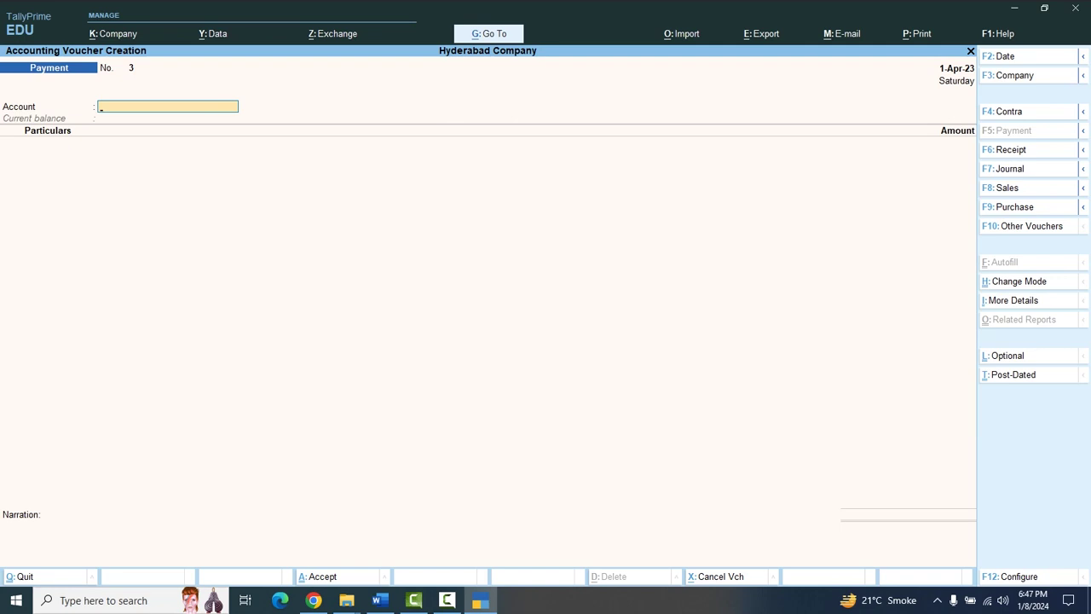
# - In the next payment voucher, set MCB BANK as the account and enter Furniture with an amount of 4,000
pyautogui.write('M')
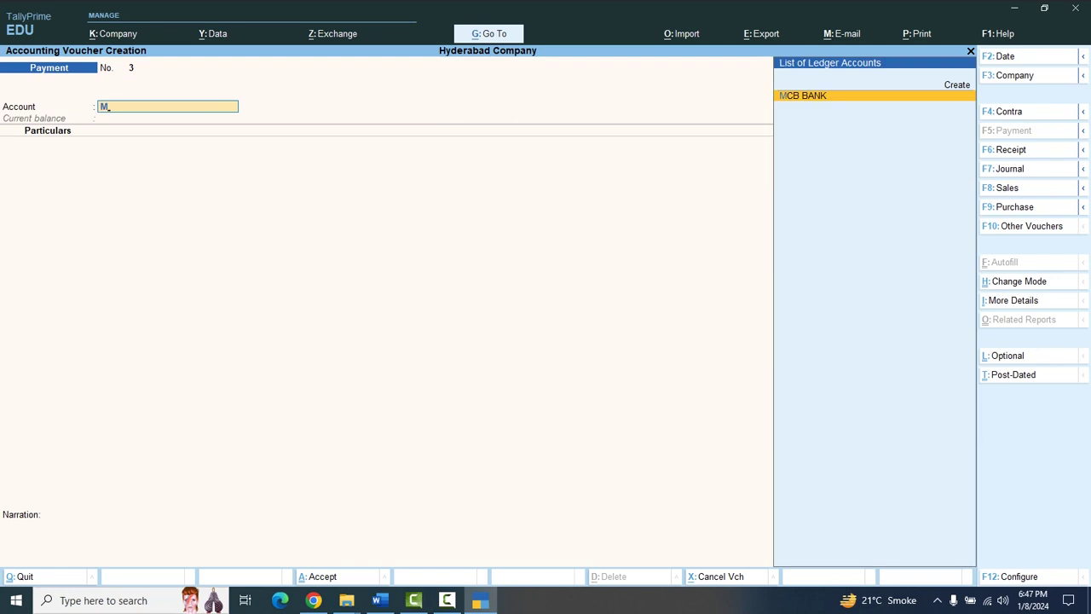
pyautogui.press('Return')
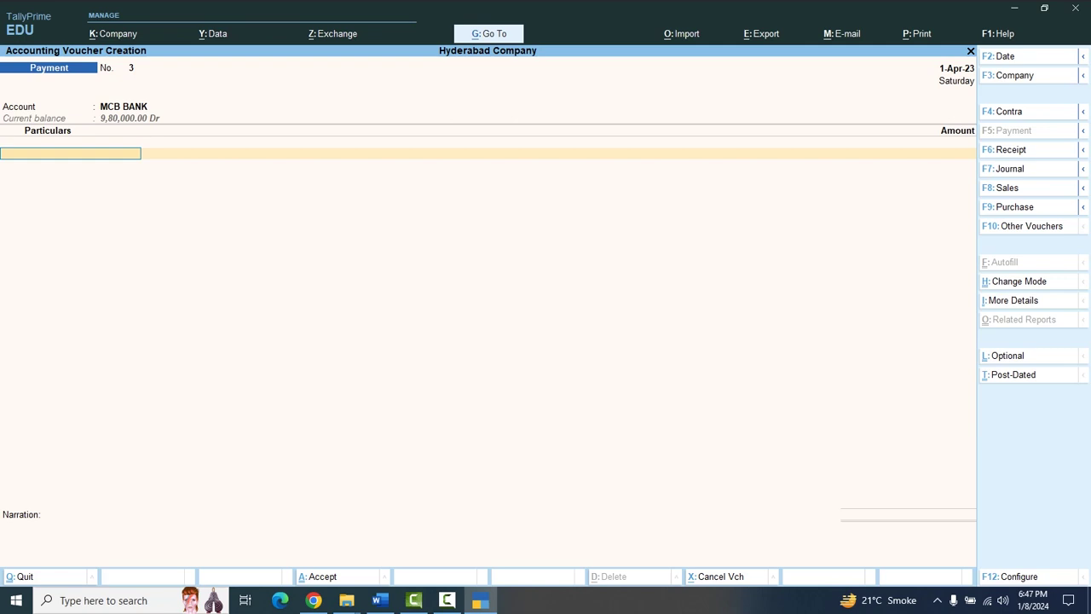
pyautogui.write('F')
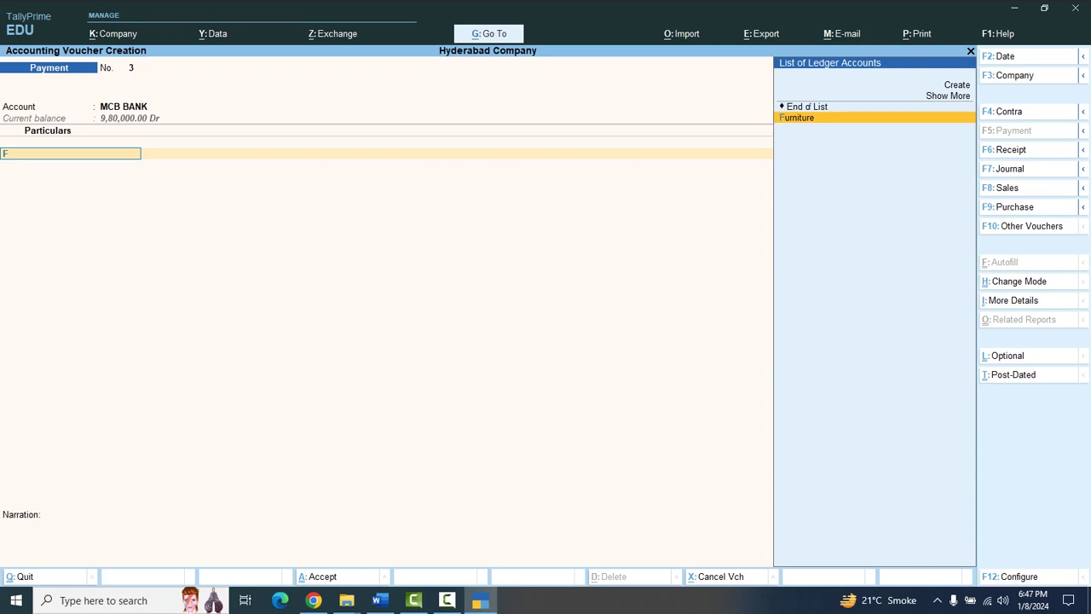
pyautogui.press('Return')
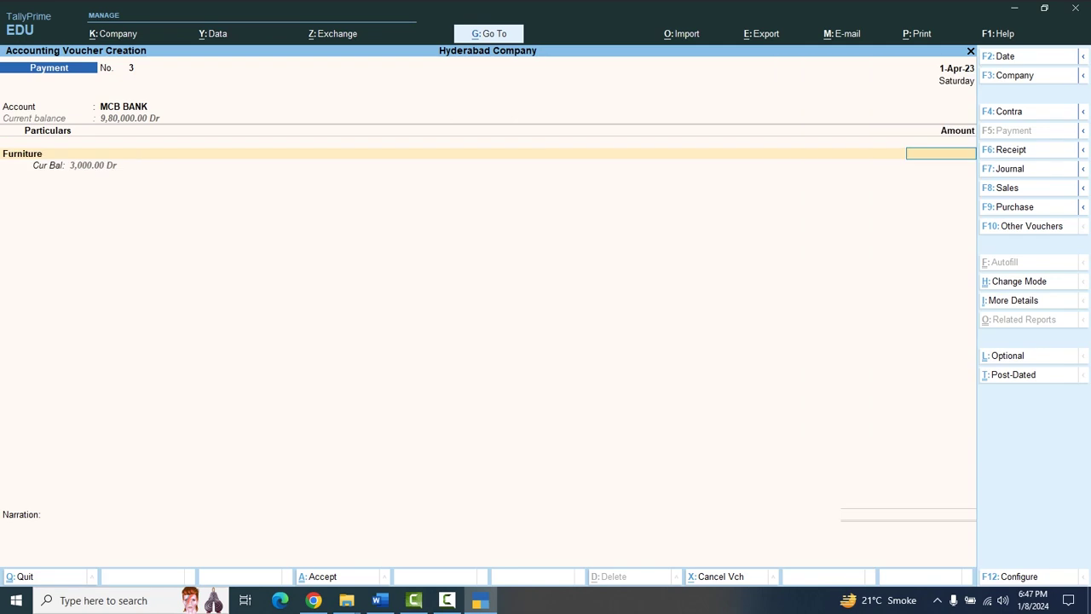
pyautogui.write('4000')
pyautogui.press('Return')
# - Allocate the MCB BANK payment to a cheque with instrument number 101101, enter 101101 as the narration, and save the voucher
pyautogui.press('Return')
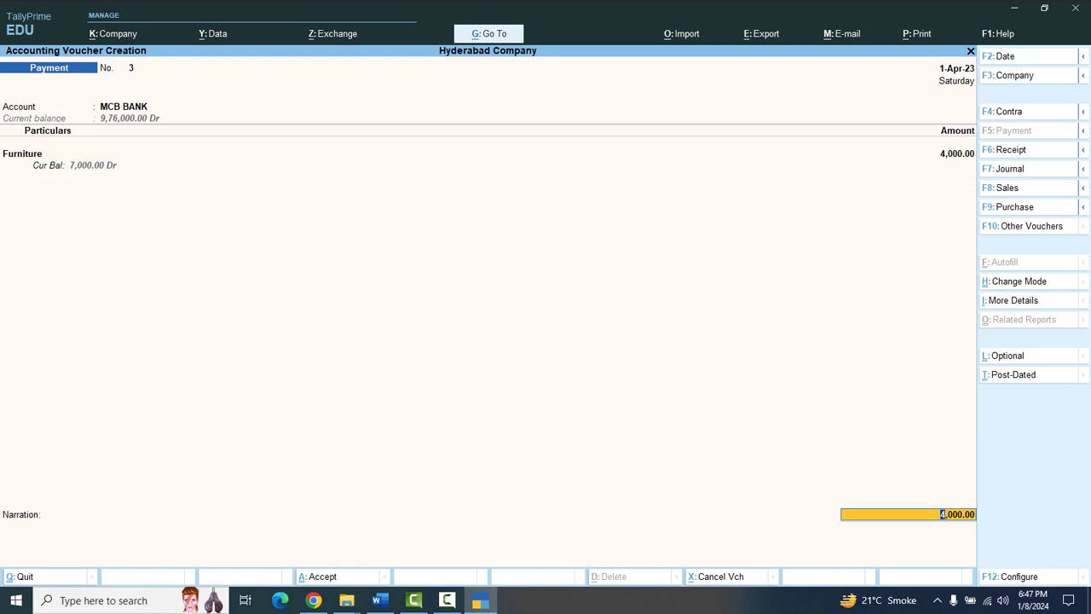
pyautogui.press('Return')
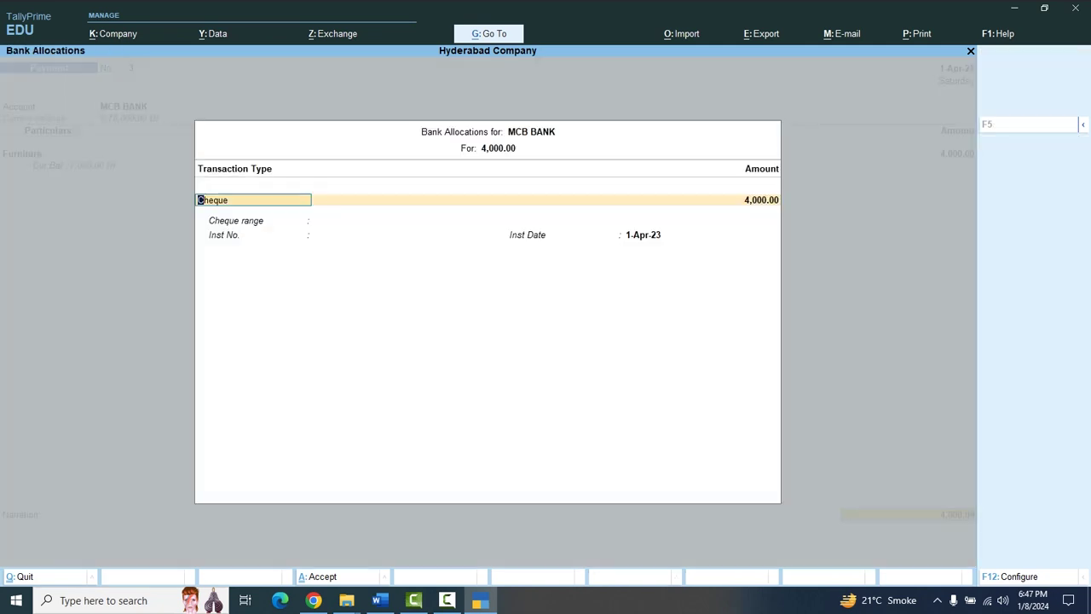
pyautogui.press('Return')
pyautogui.press('Return')
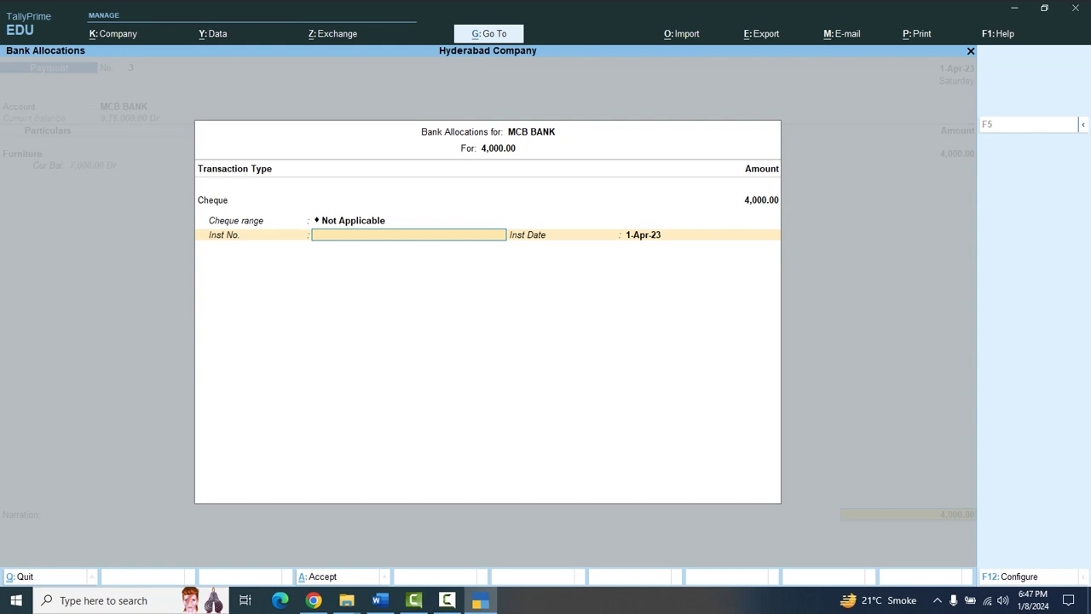
pyautogui.write('101101')
pyautogui.press('Return')
pyautogui.press('Return')
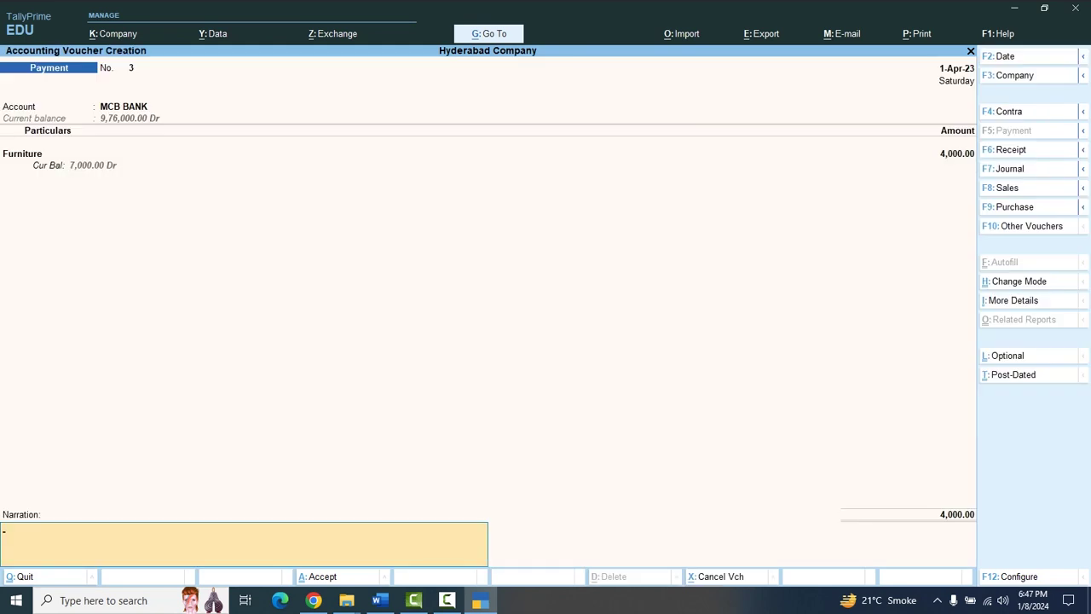
pyautogui.write('10110')
pyautogui.press('Return')
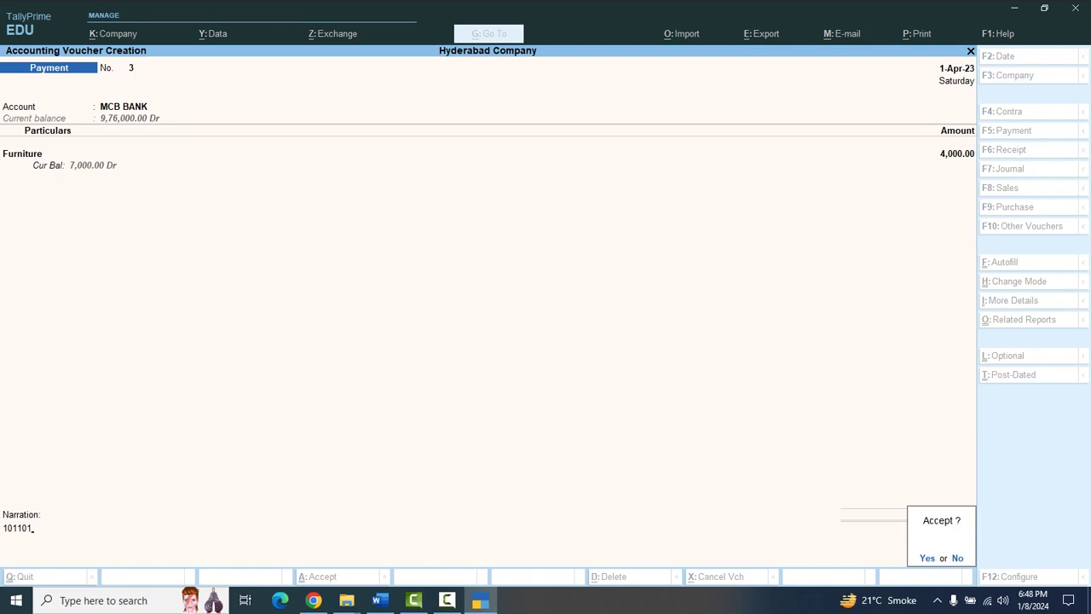
pyautogui.press('Return')
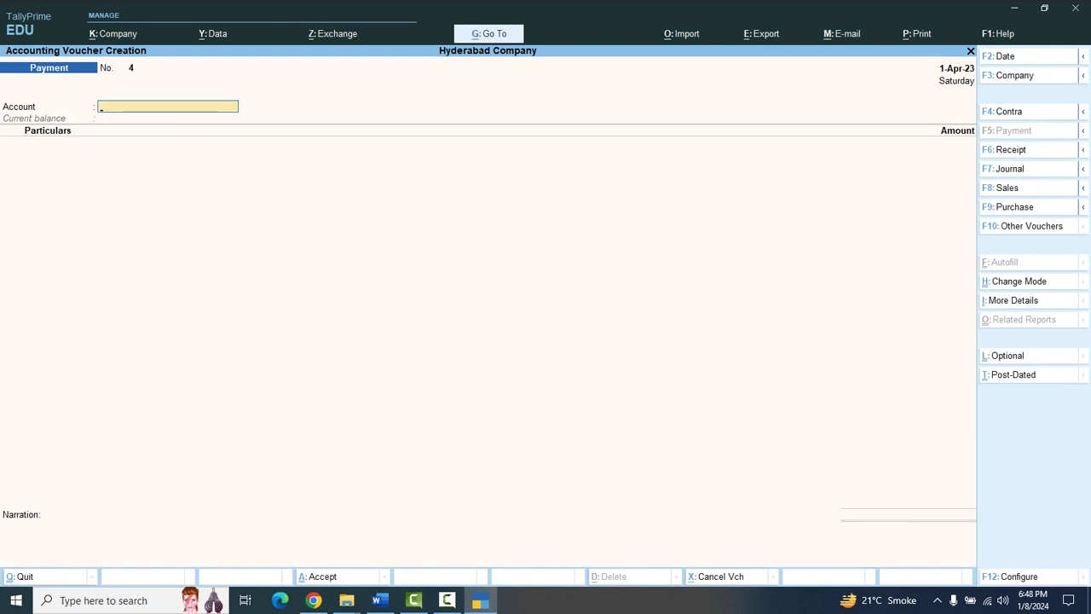
# - Quit payment voucher entry and open Hyderabad Company's trial balance
pyautogui.press('Escape')
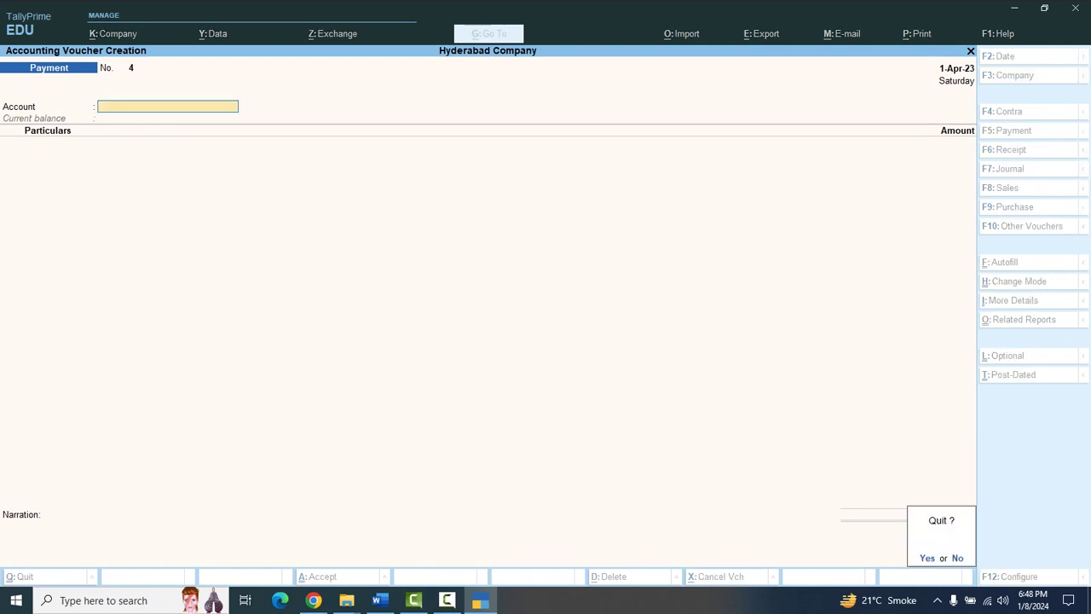
pyautogui.press('Return')
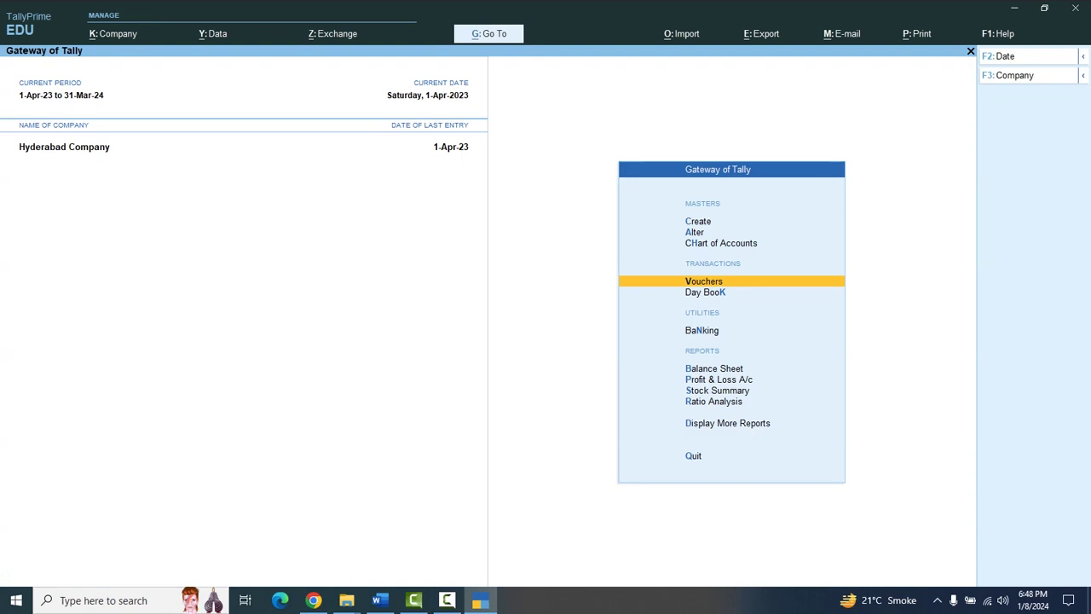
pyautogui.press('Down')
pyautogui.press('Down')
pyautogui.press('Down')
pyautogui.press('Down')
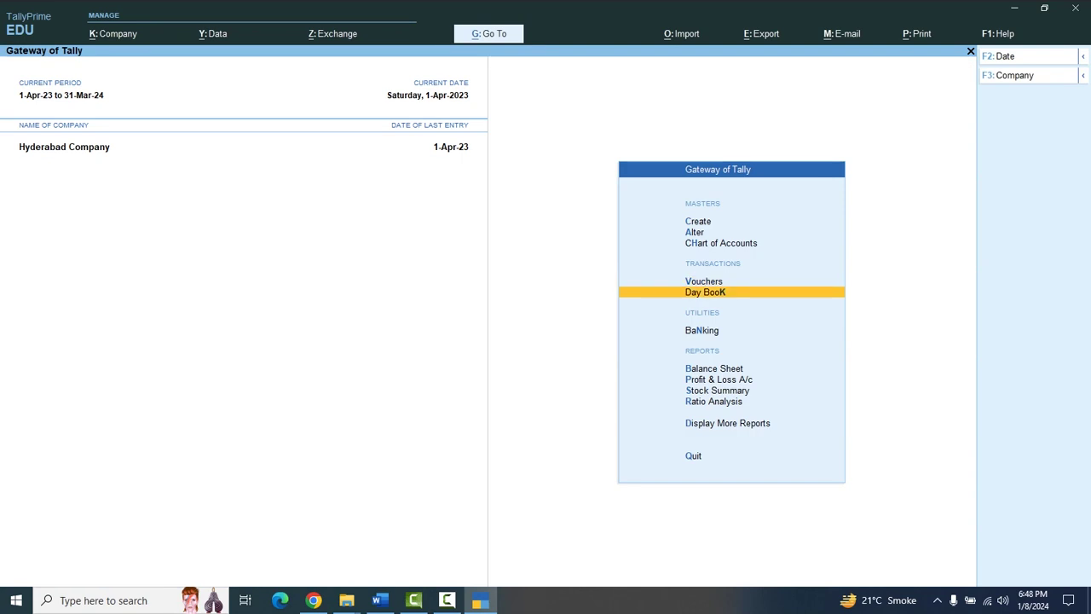
pyautogui.press('Down')
pyautogui.press('Down')
pyautogui.press('Down')
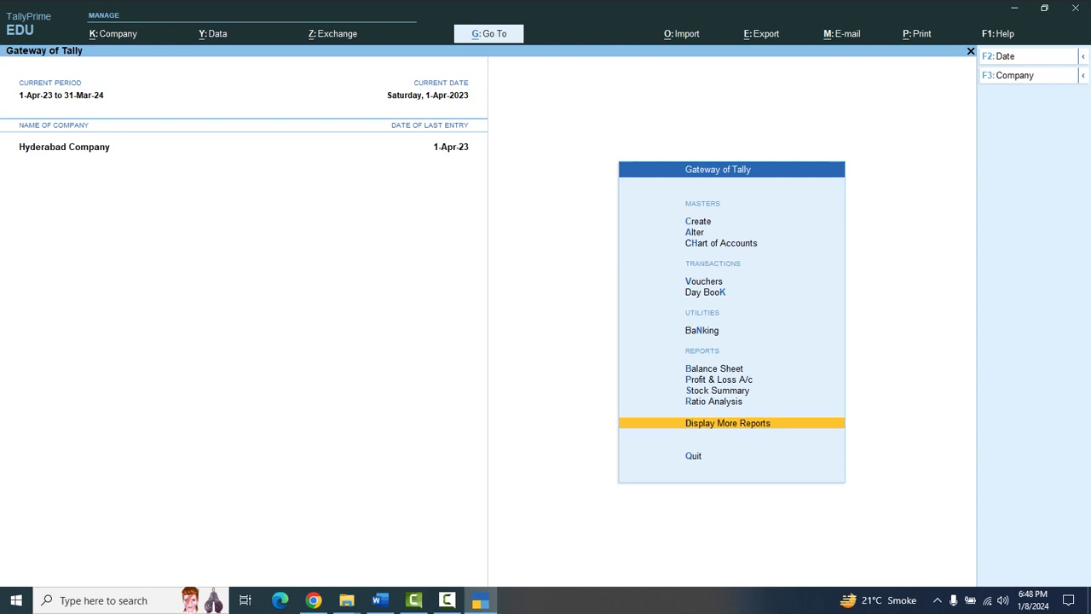
pyautogui.press('Return')
pyautogui.press('Down')
pyautogui.press('Down')
pyautogui.press('Down')
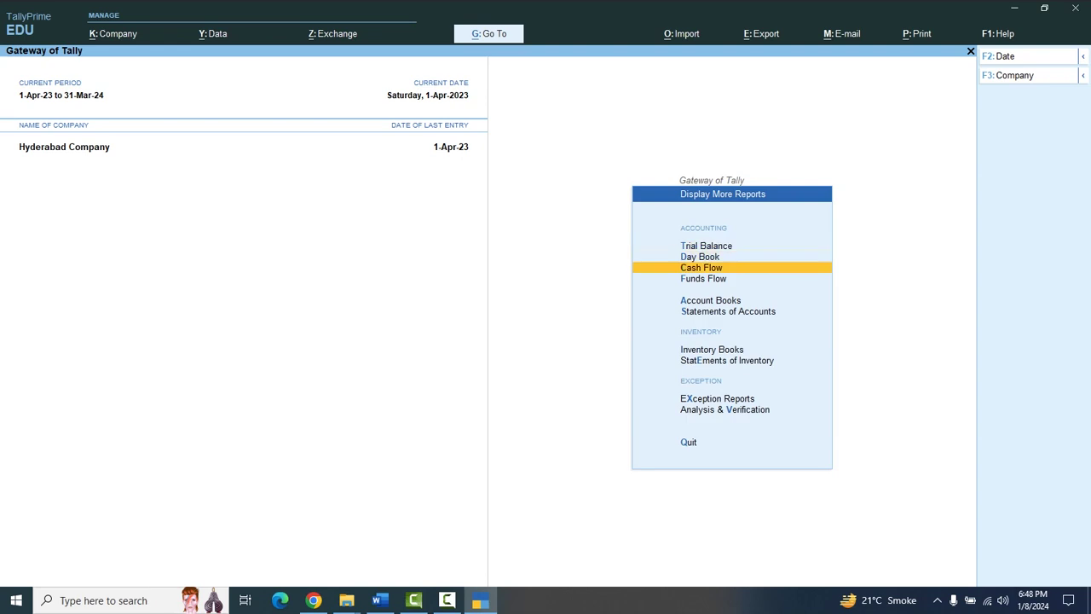
pyautogui.press('Up')
pyautogui.press('Up')
pyautogui.press('Up')
pyautogui.press('Return')
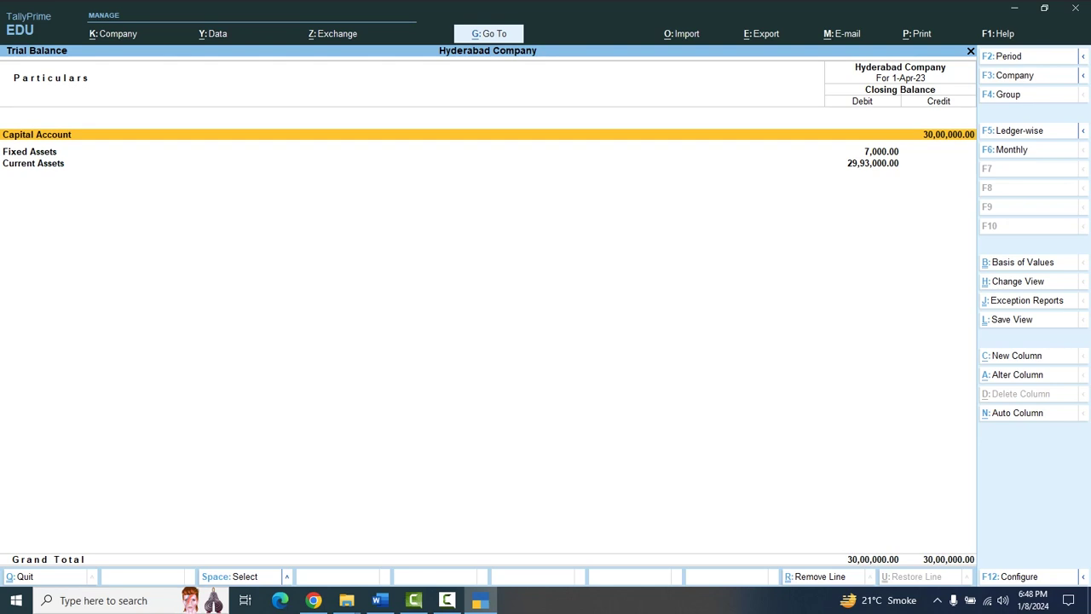
# - Show the trial balance ledger-wise and review the closing balances of Cash, Furniture, HBL BANK and MCB BANK
pyautogui.press('F5')
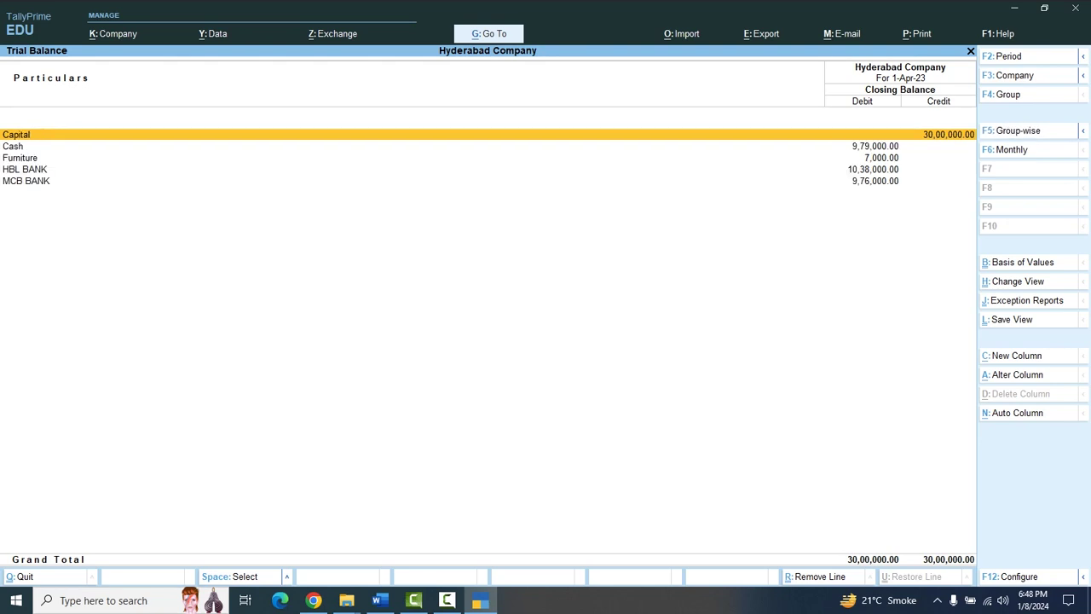
pyautogui.press('Down')
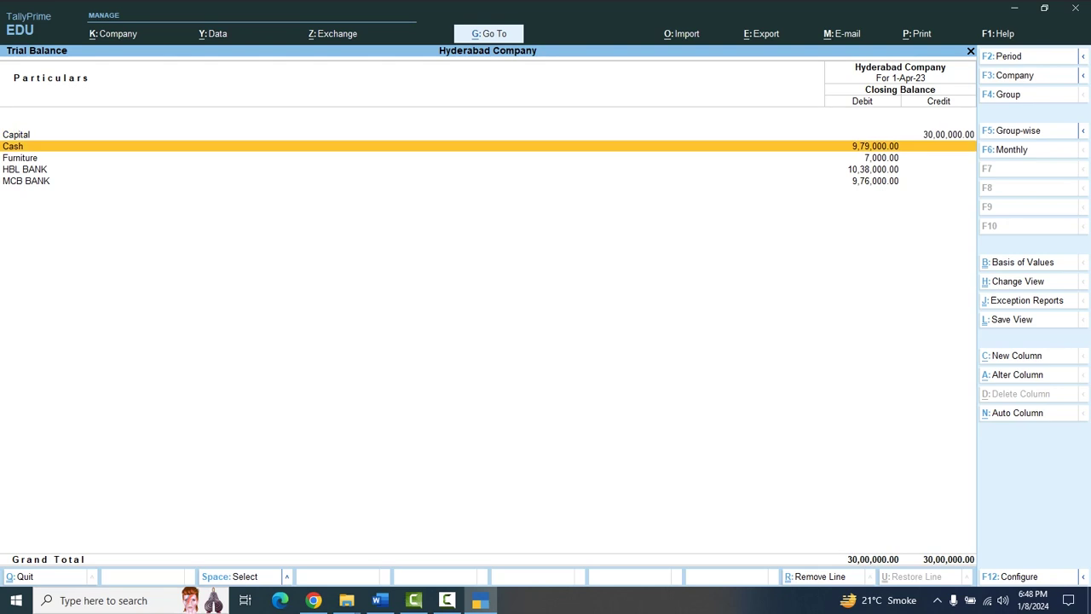
pyautogui.press('Down')
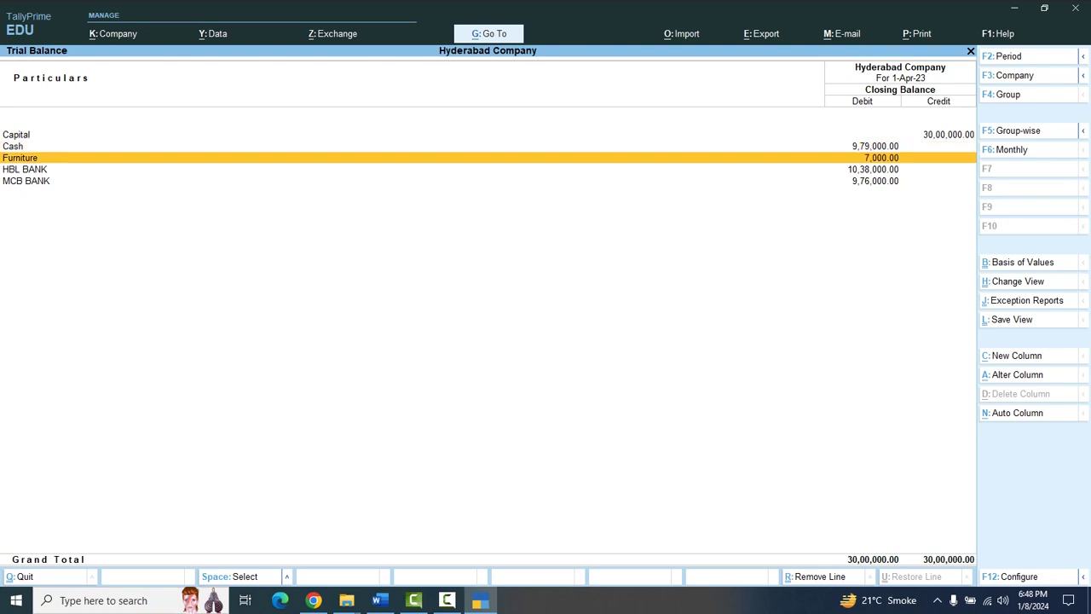
pyautogui.press('Down')
pyautogui.press('Down')
# - Open the Furniture ledger's April vouchers, review the Cash, HBL BANK and MCB BANK payments, and return to the trial balance
pyautogui.press('Up')
pyautogui.press('Up')
pyautogui.press('Return')
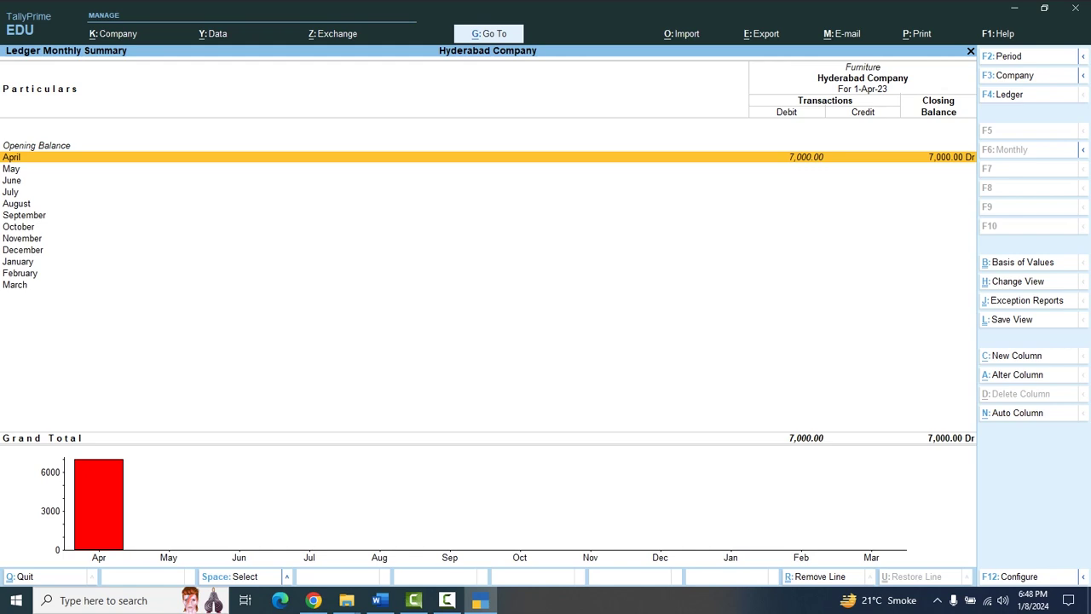
pyautogui.press('Return')
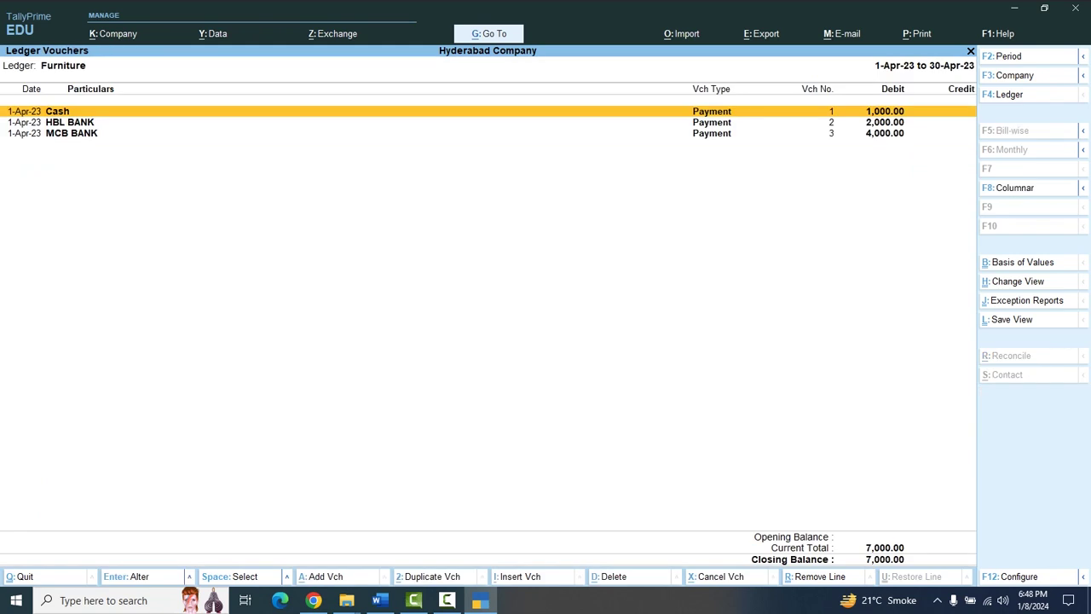
pyautogui.press('Down')
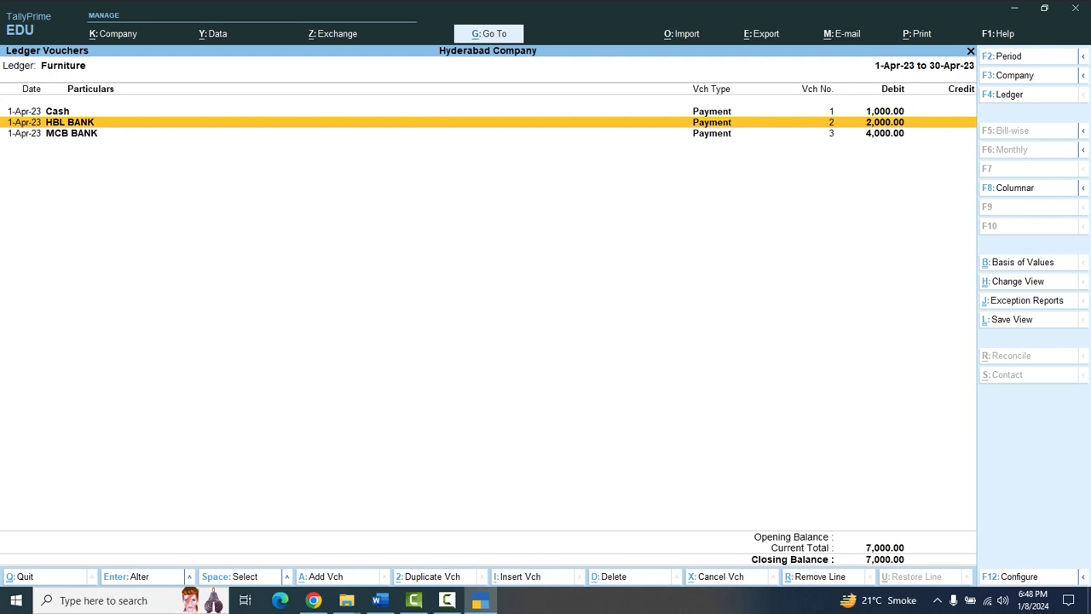
pyautogui.press('Up')
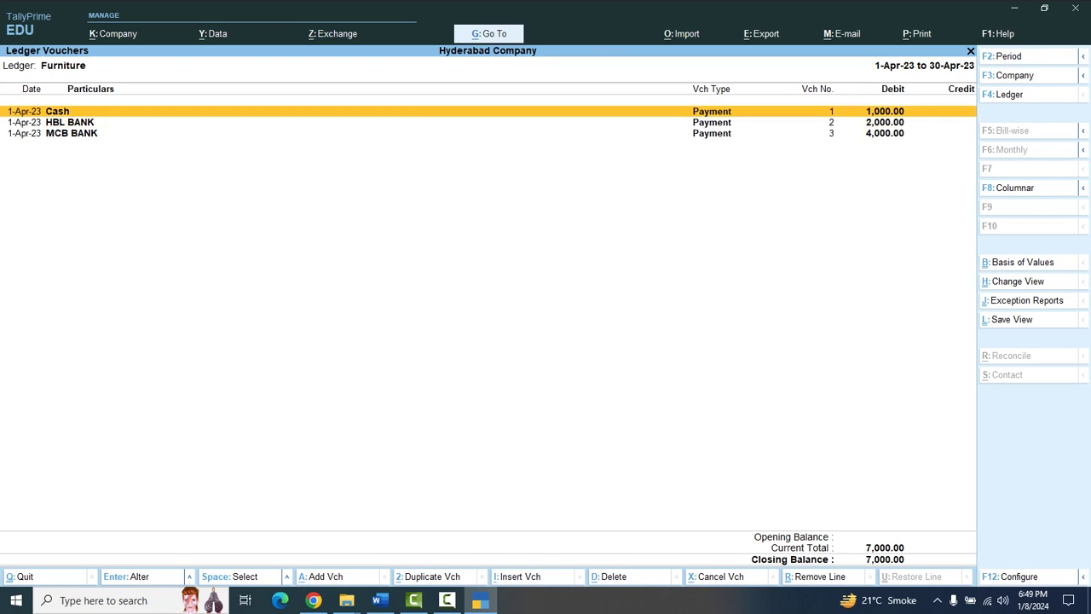
pyautogui.press('Down')
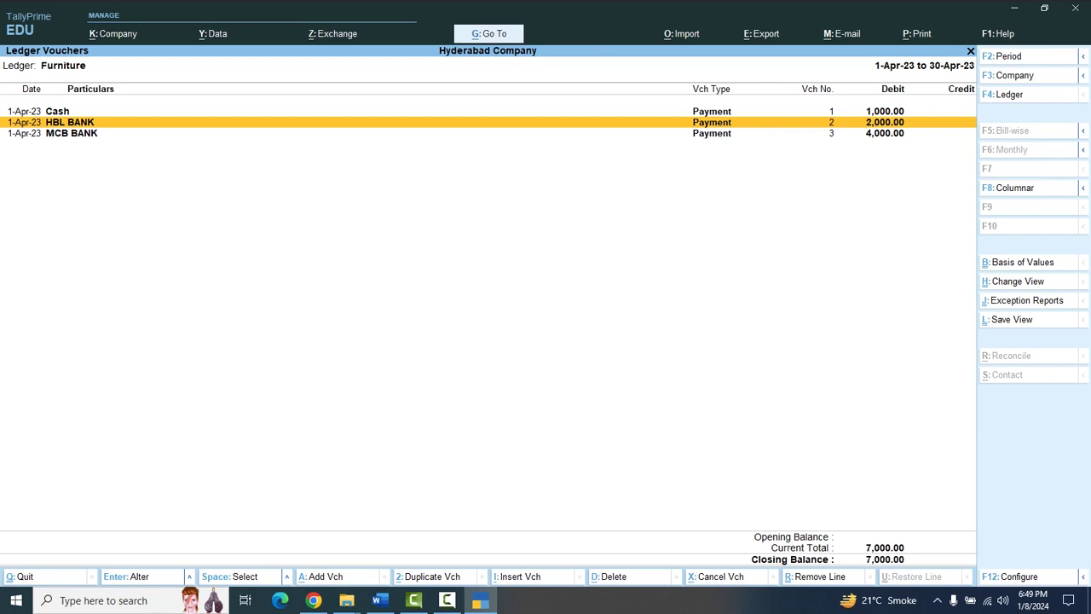
pyautogui.press('Down')
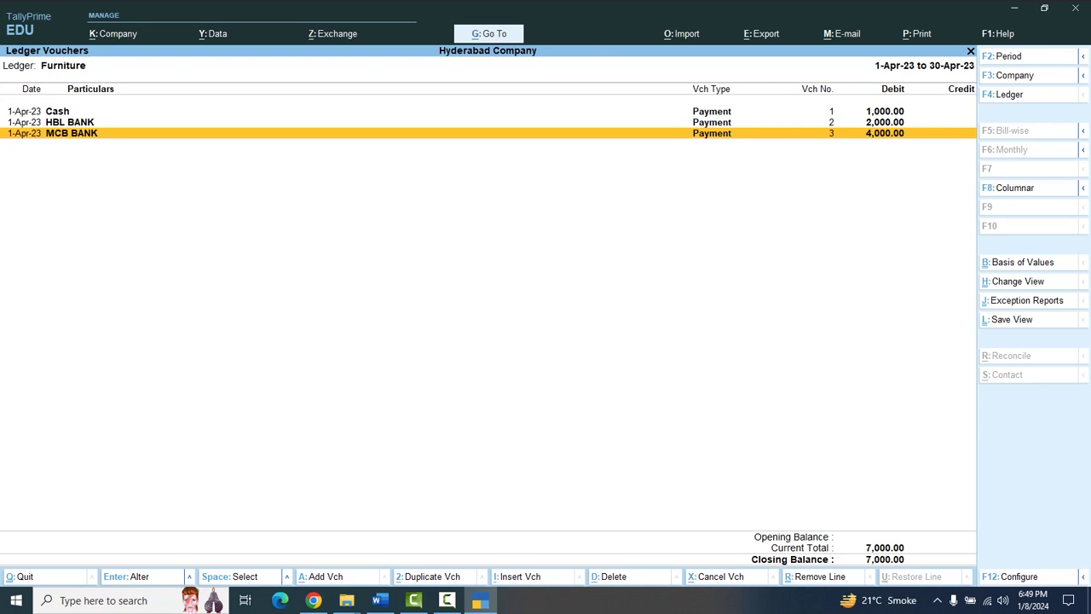
pyautogui.press('Escape')
pyautogui.press('Escape')
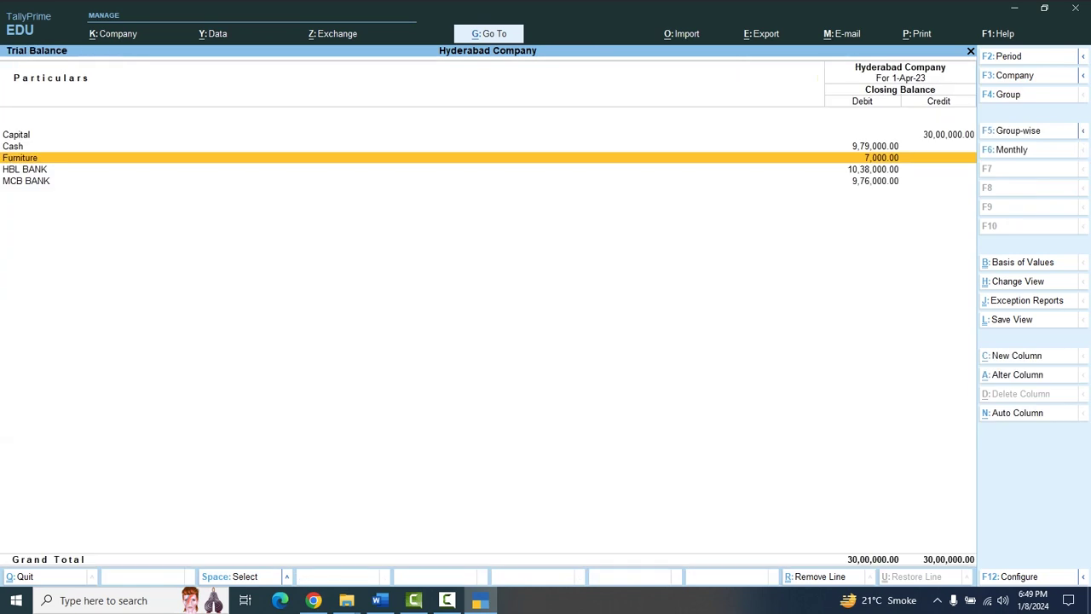
# - Leave the trial balance and open the Banking utilities of Hyderabad Company
pyautogui.press('Escape')
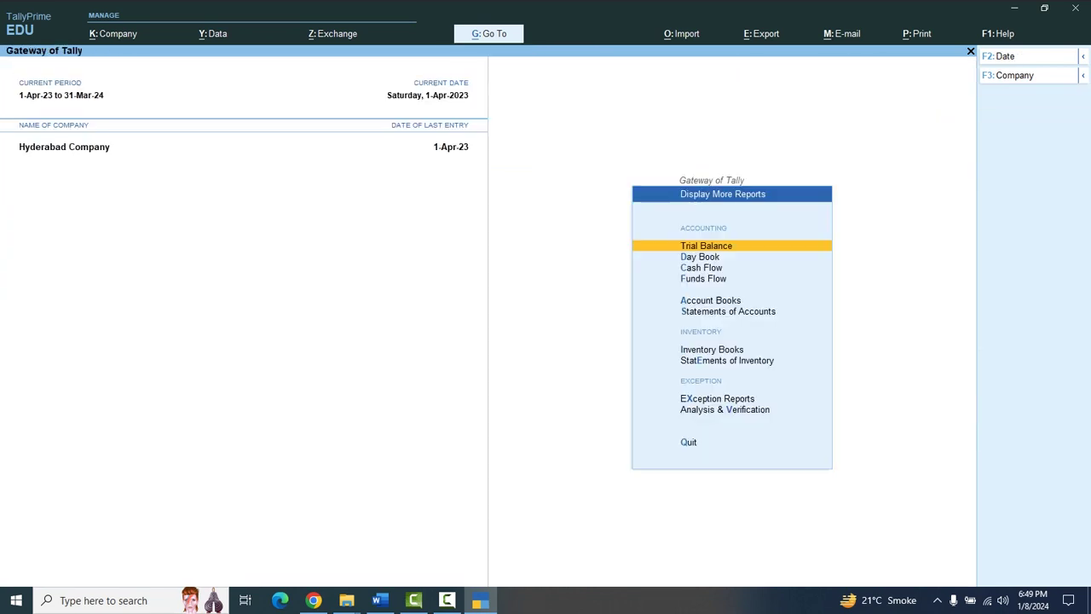
pyautogui.press('Escape')
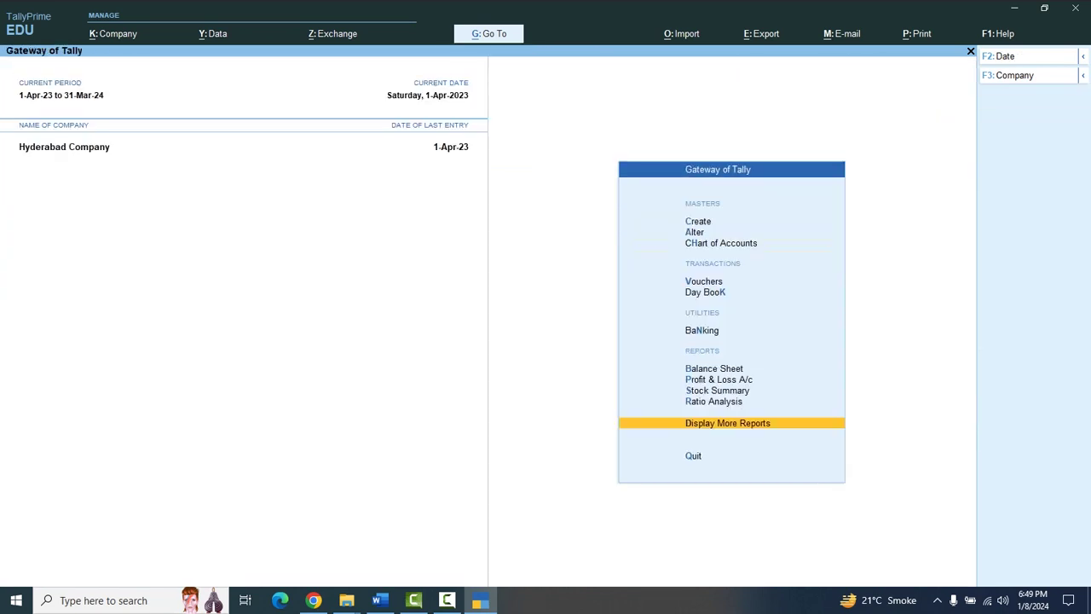
pyautogui.press('Up')
pyautogui.press('Up')
pyautogui.press('Up')
pyautogui.press('Up')
pyautogui.press('Up')
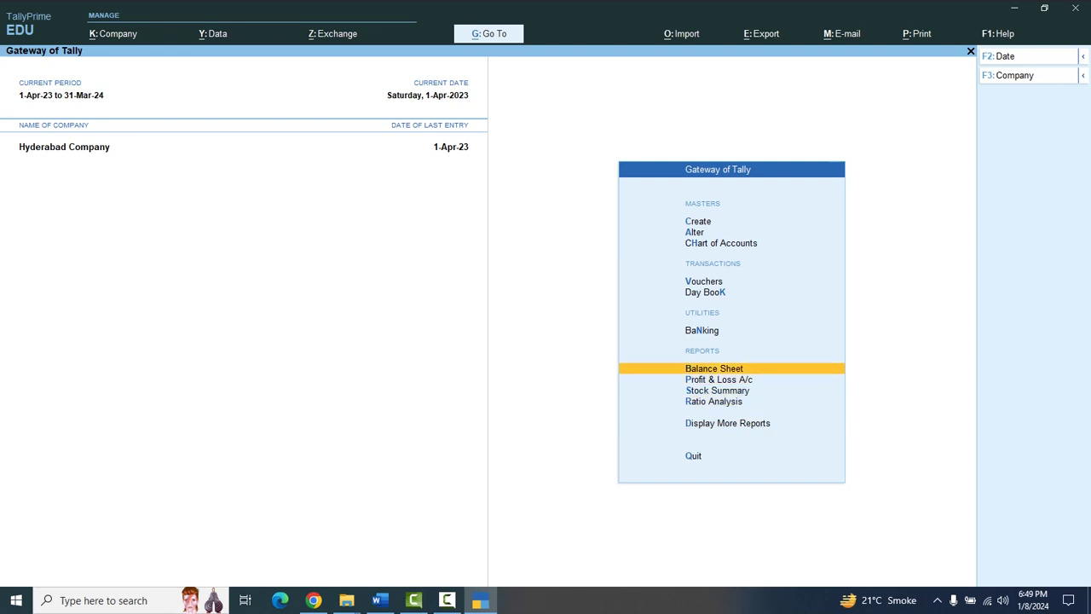
pyautogui.press('Up')
pyautogui.press('Up')
pyautogui.press('Down')
pyautogui.press('Down')
pyautogui.press('Return')
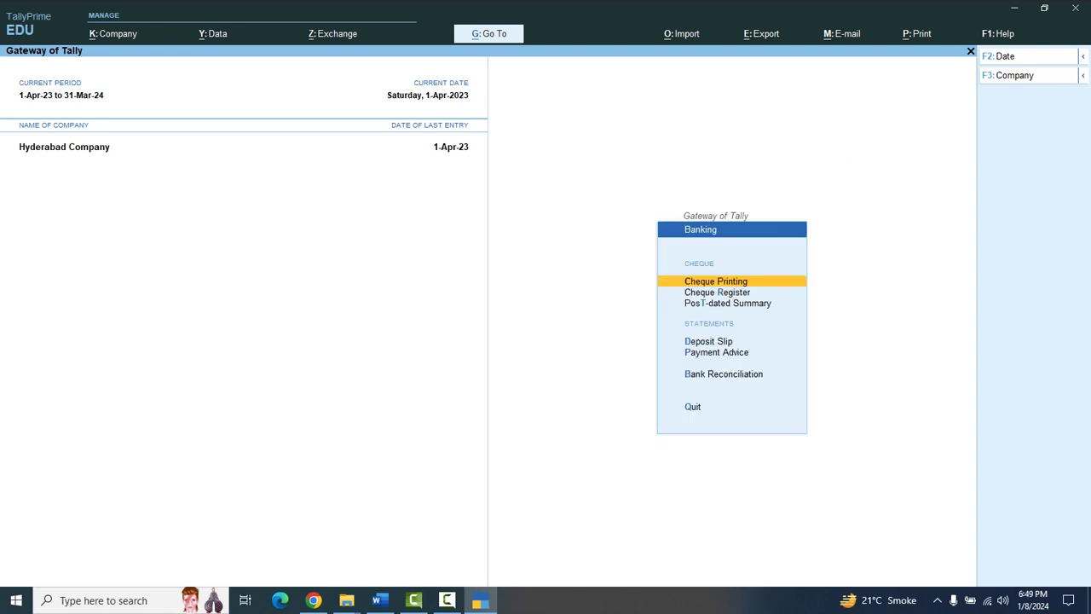
# - Open the bank reconciliation statement for the HBL BANK ledger
pyautogui.press('Down')
pyautogui.press('Down')
pyautogui.press('Down')
pyautogui.press('Down')
pyautogui.press('Down')
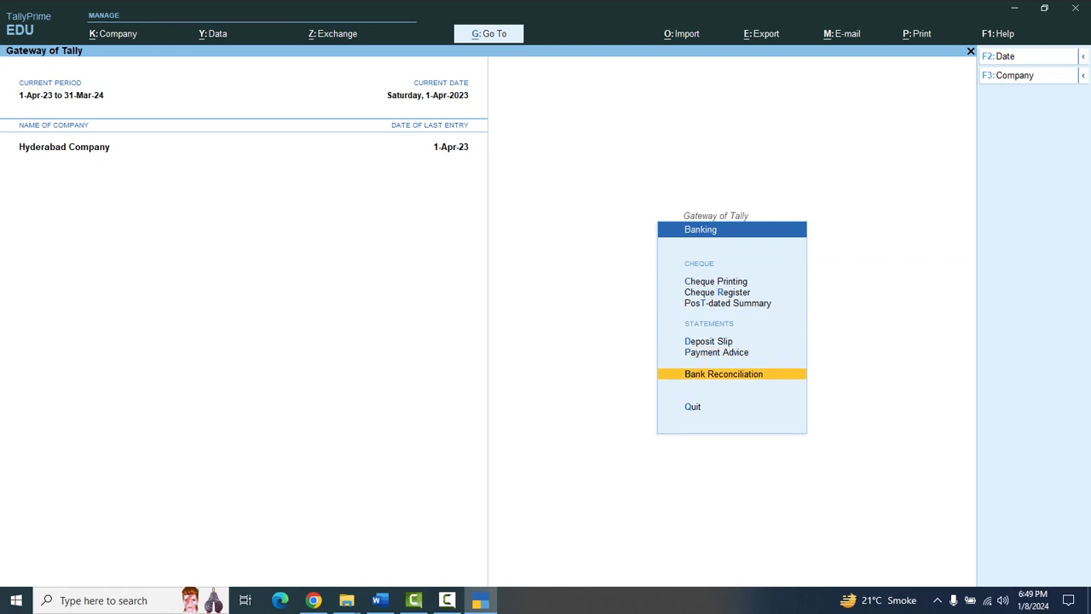
pyautogui.press('Return')
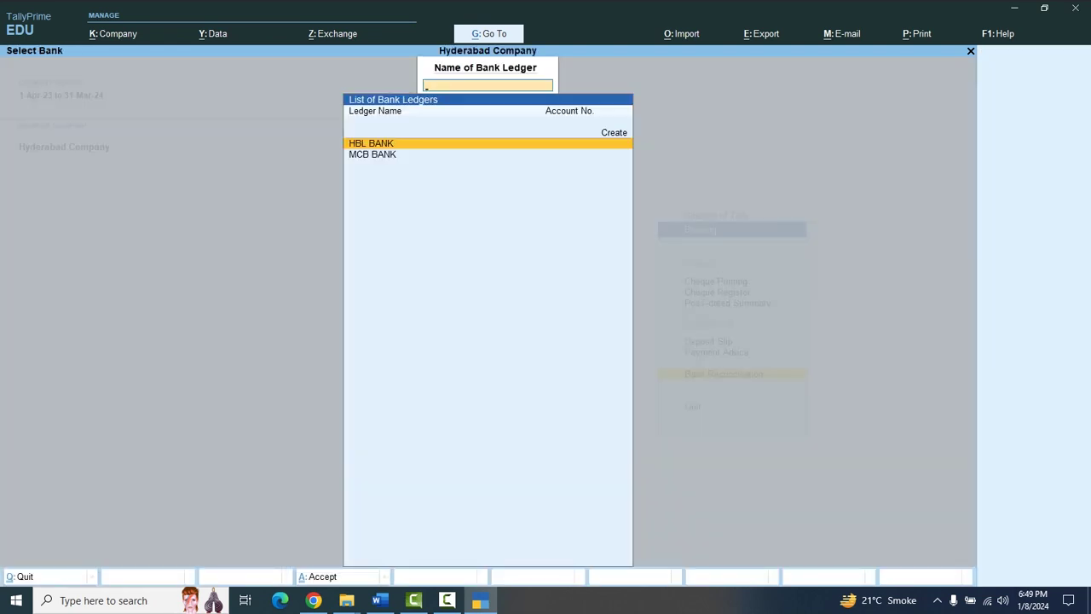
pyautogui.press('Return')
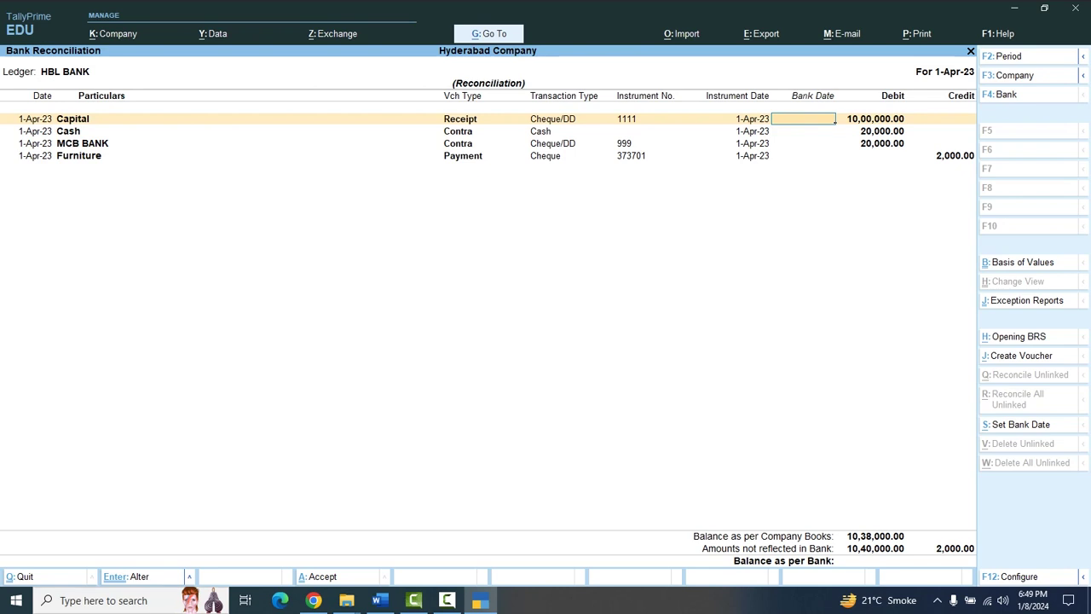
# - Set the Furniture cheque payment's bank date to 2-Apr-23 and decline saving the reconciliation
pyautogui.press('Down')
pyautogui.press('Down')
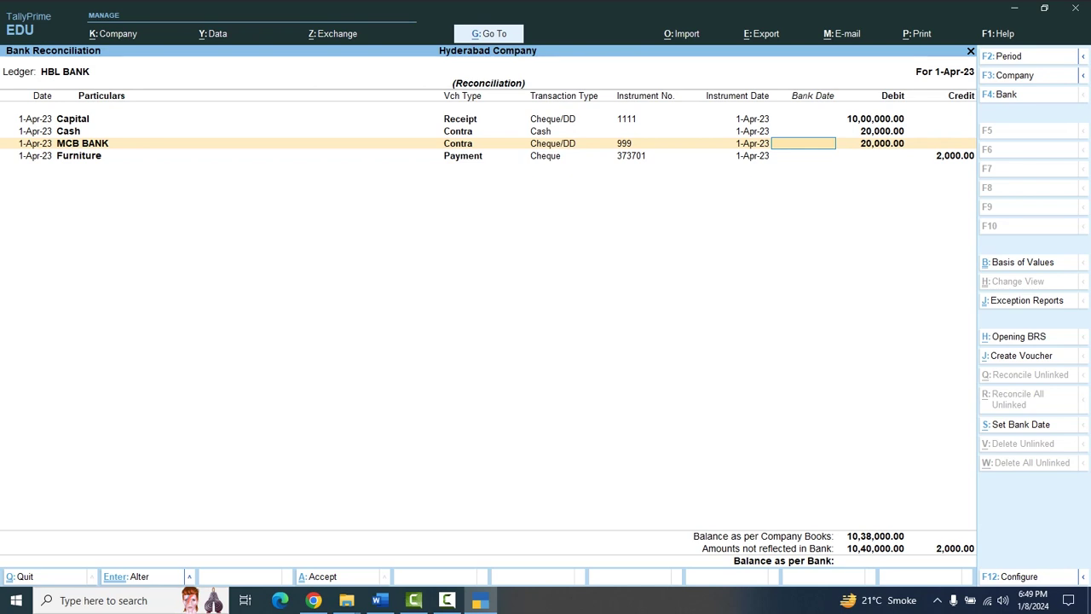
pyautogui.press('Down')
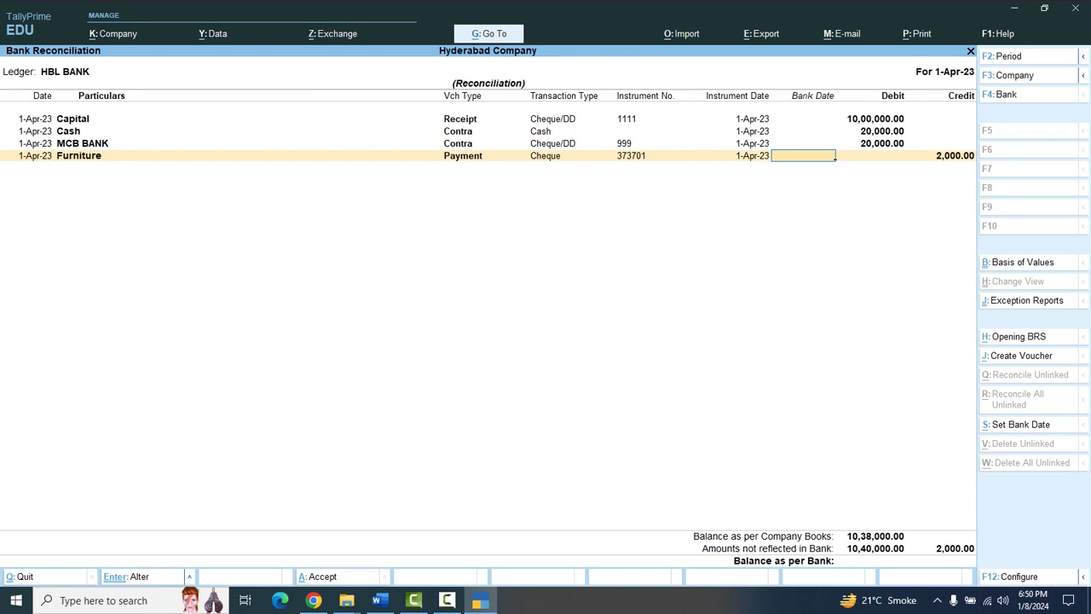
pyautogui.write('2-4-023')
pyautogui.press('Return')
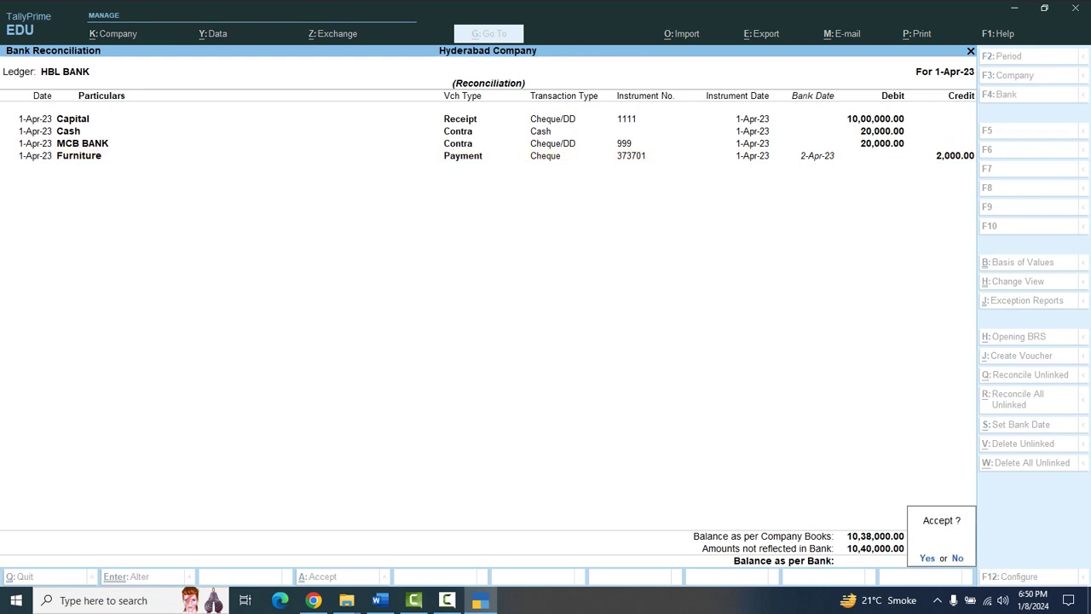
pyautogui.press('n')
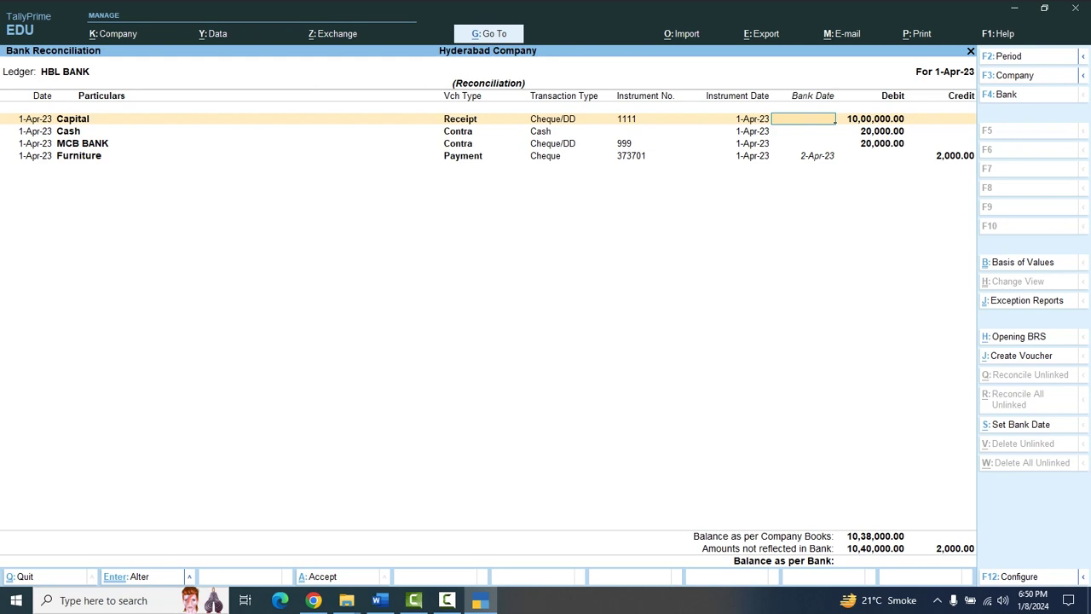
# - Set the Furniture cheque payment's bank date to 1-Apr-23 and accept the HBL BANK reconciliation
pyautogui.press('Down')
pyautogui.press('Down')
pyautogui.press('Down')
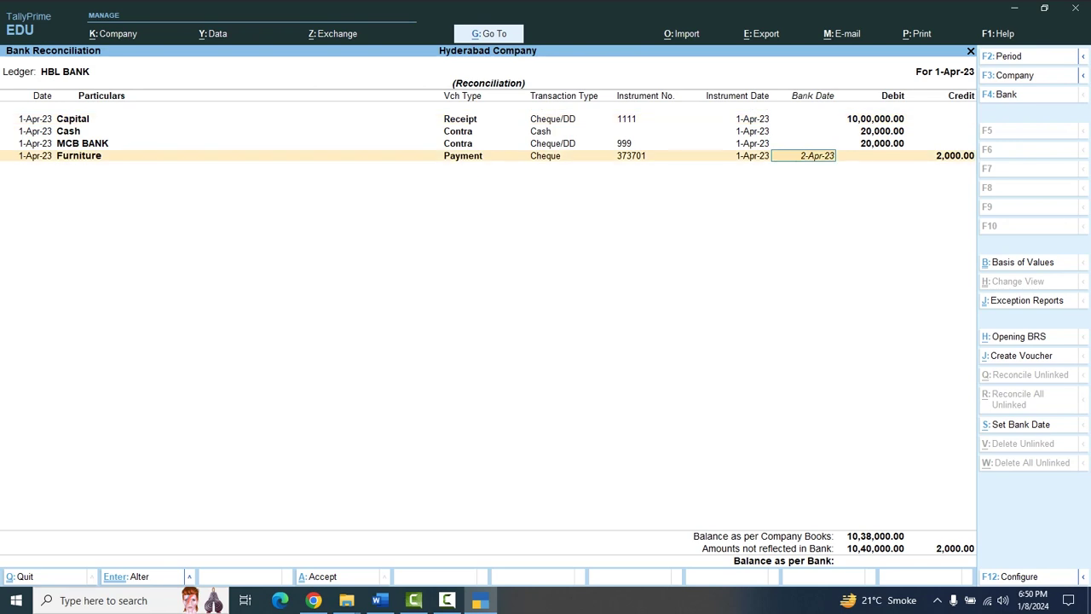
pyautogui.write('1-4-023')
pyautogui.press('Return')
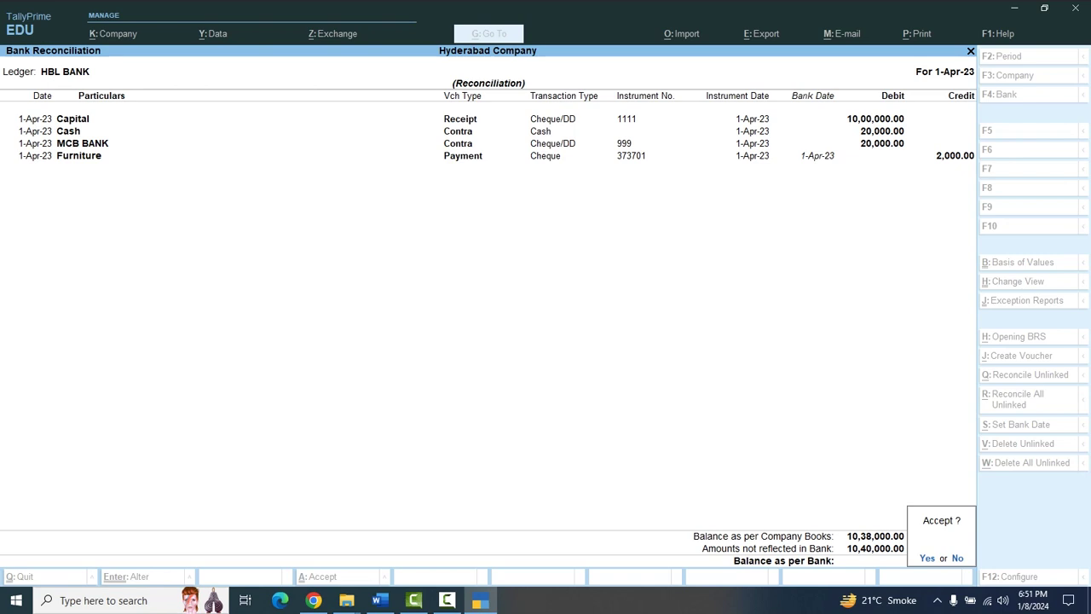
pyautogui.press('Return')
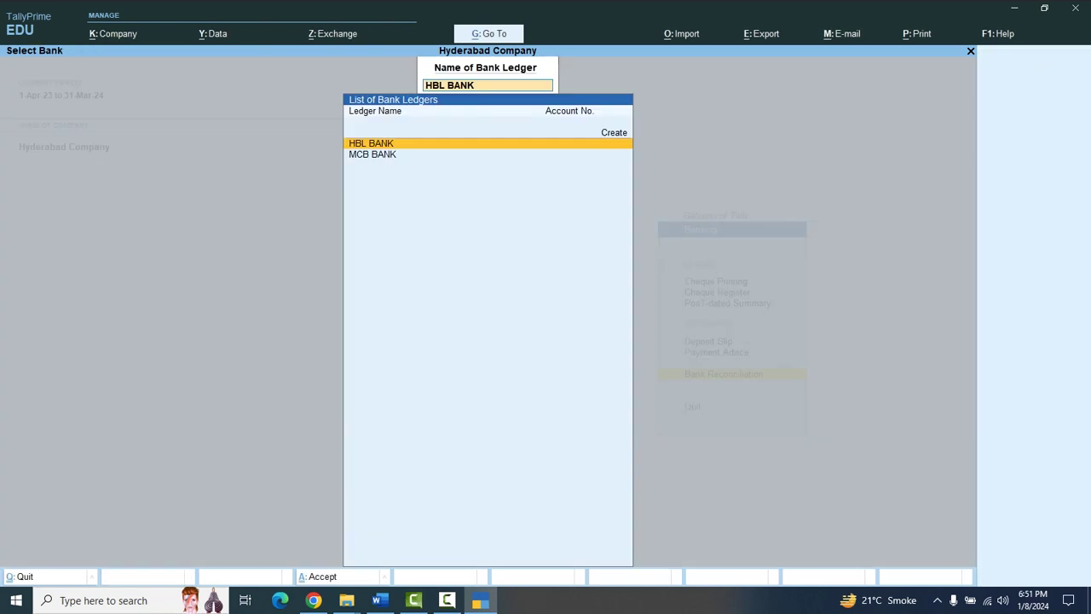
# - Reopen the HBL BANK reconciliation to check the entries still unreconciled, and return to the Gateway of Tally
pyautogui.press('Return')
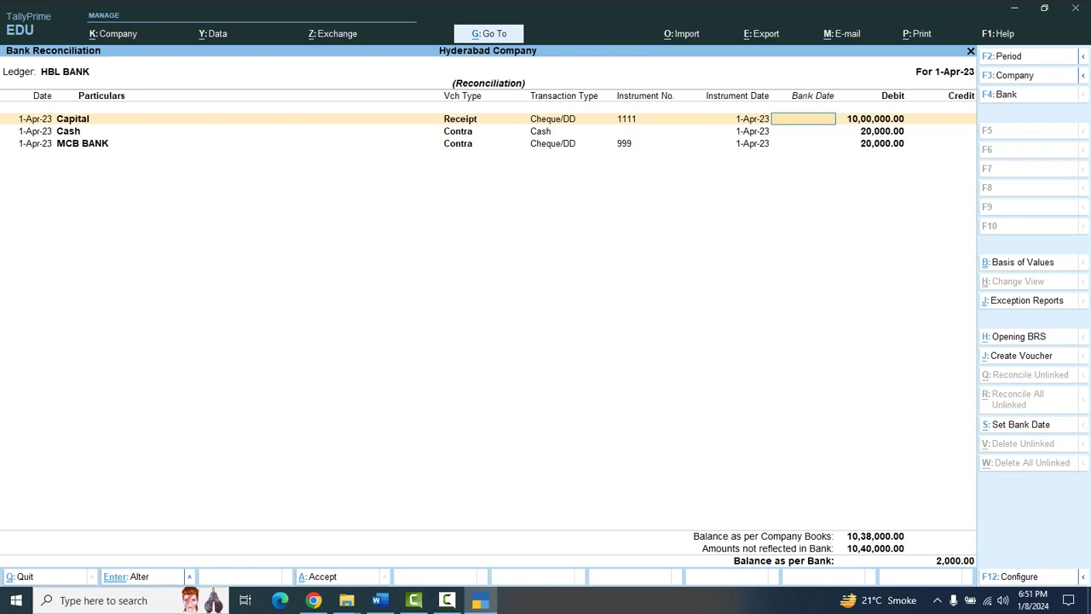
pyautogui.press('Escape')
pyautogui.press('Return')
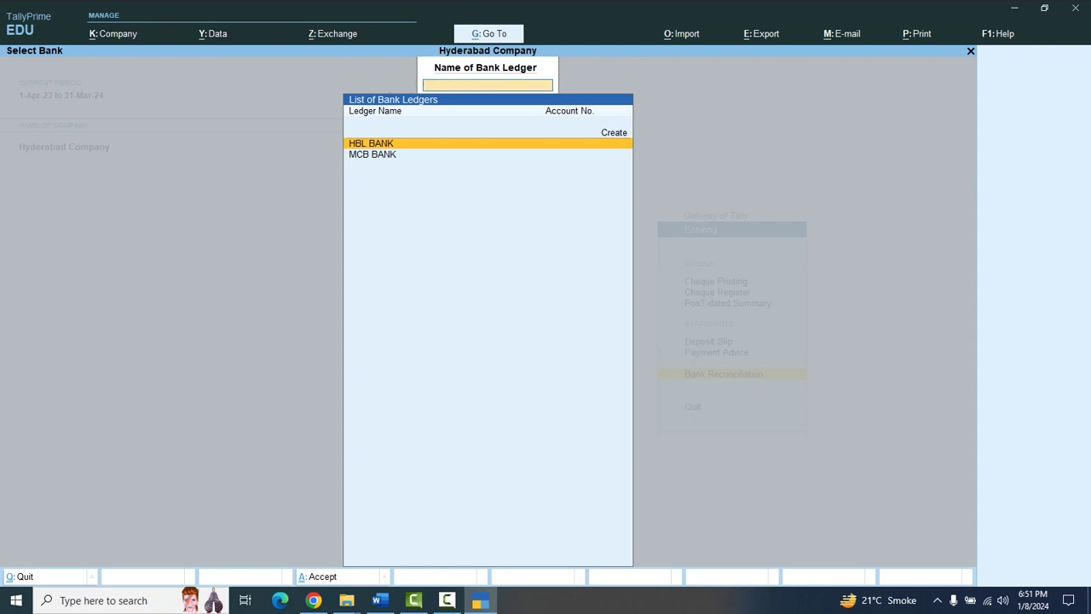
pyautogui.press('Escape')
pyautogui.press('Escape')
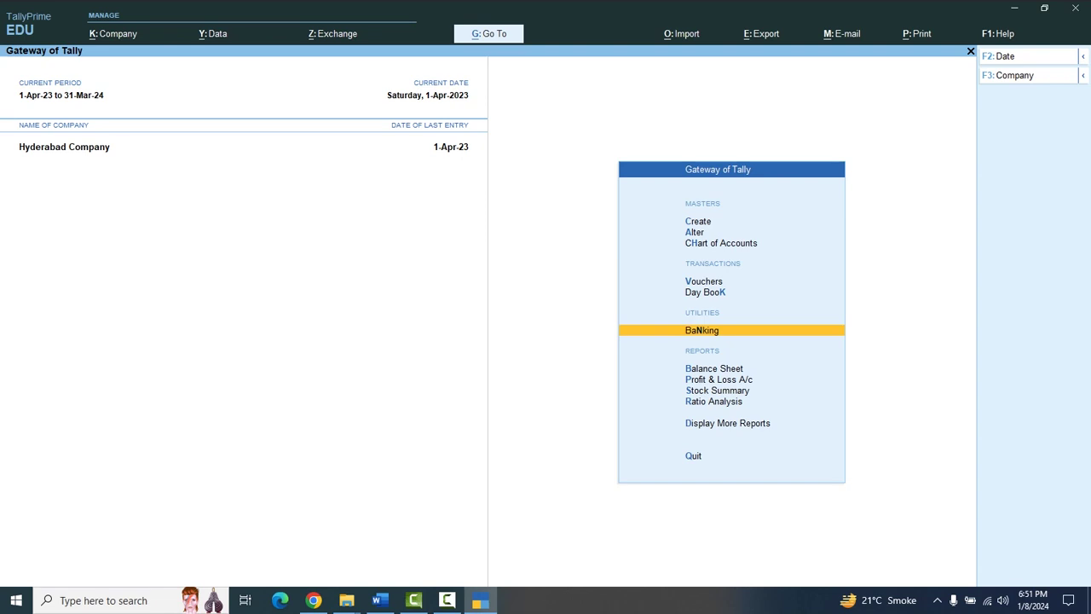
pyautogui.press('Escape')
pyautogui.press('Escape')
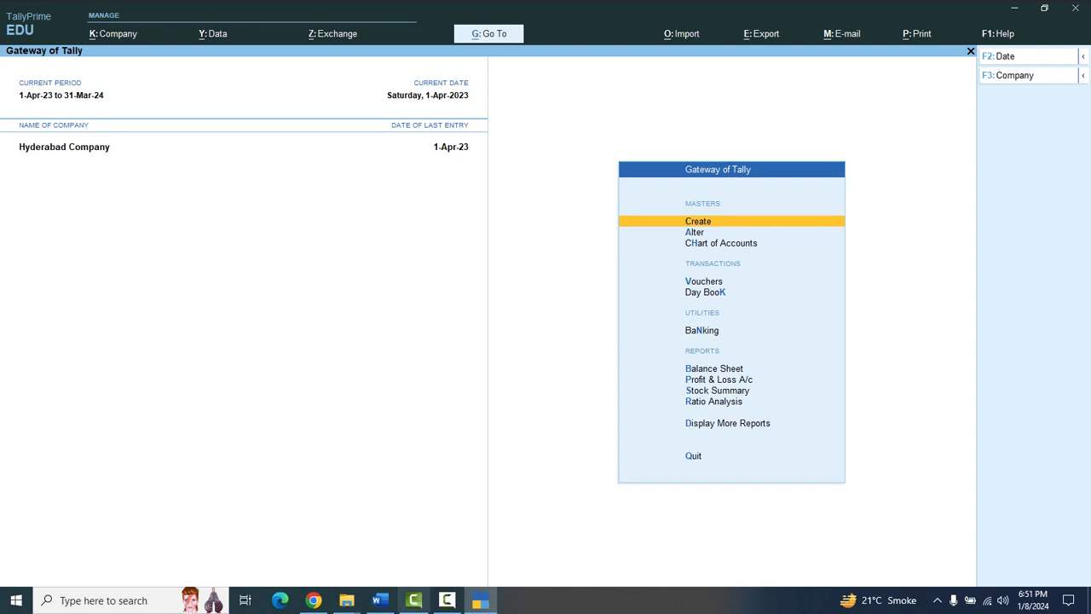
# - Switch to the TALLY LESSON 1 document in Word and point out Contra, Payment, Receipts and Journal in the voucher list
pyautogui.click(380, 600)
pyautogui.moveTo(381, 498); pyautogui.dragTo(327, 498)
pyautogui.moveTo(404, 445); pyautogui.dragTo(327, 445)
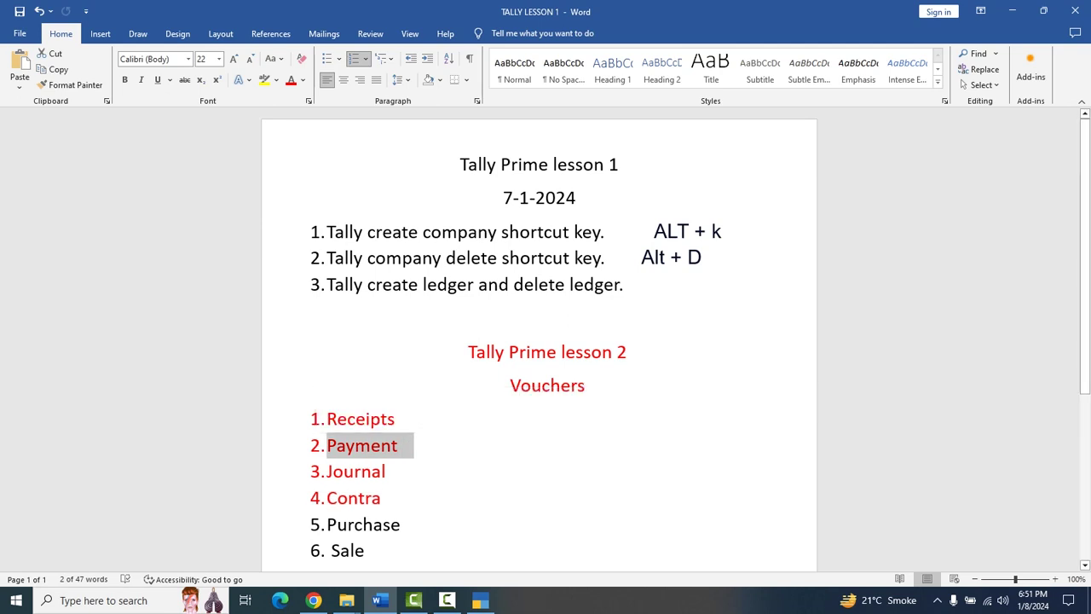
pyautogui.click(404, 445)
pyautogui.moveTo(405, 419); pyautogui.dragTo(326, 418)
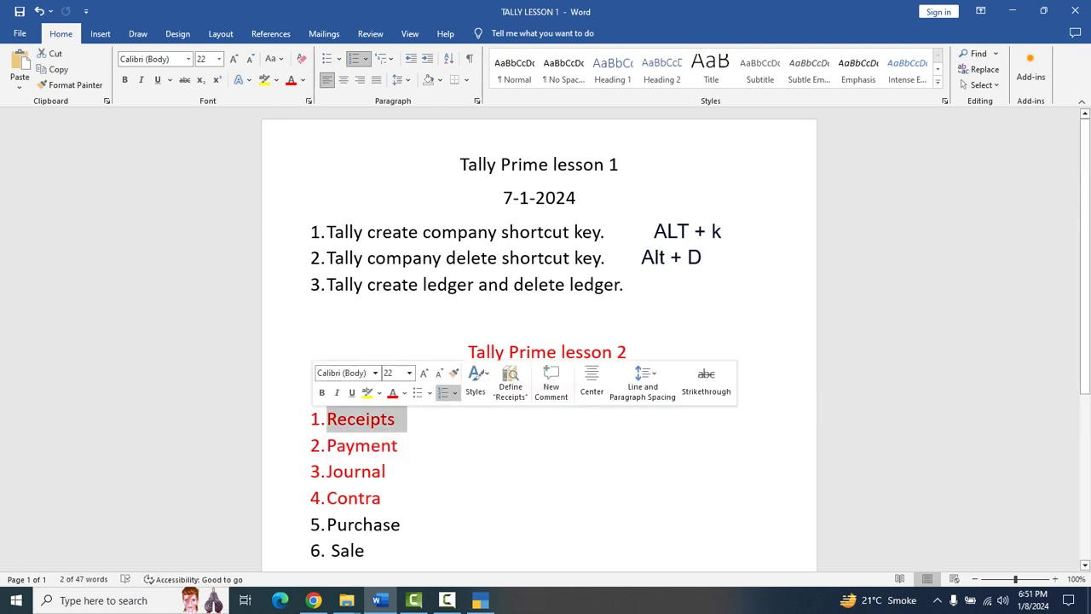
pyautogui.moveTo(402, 472); pyautogui.dragTo(326, 472)
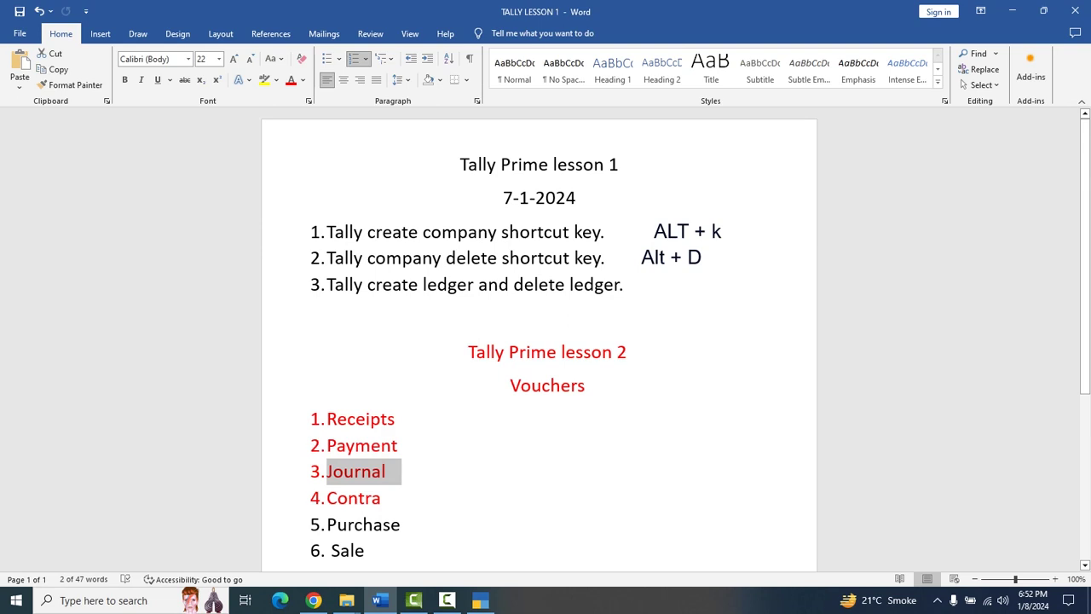
# - Return to TallyPrime, open voucher creation, look through the Journal, Receipt and Payment types, and choose a Journal voucher
pyautogui.hotkey('alt', 'Tab')
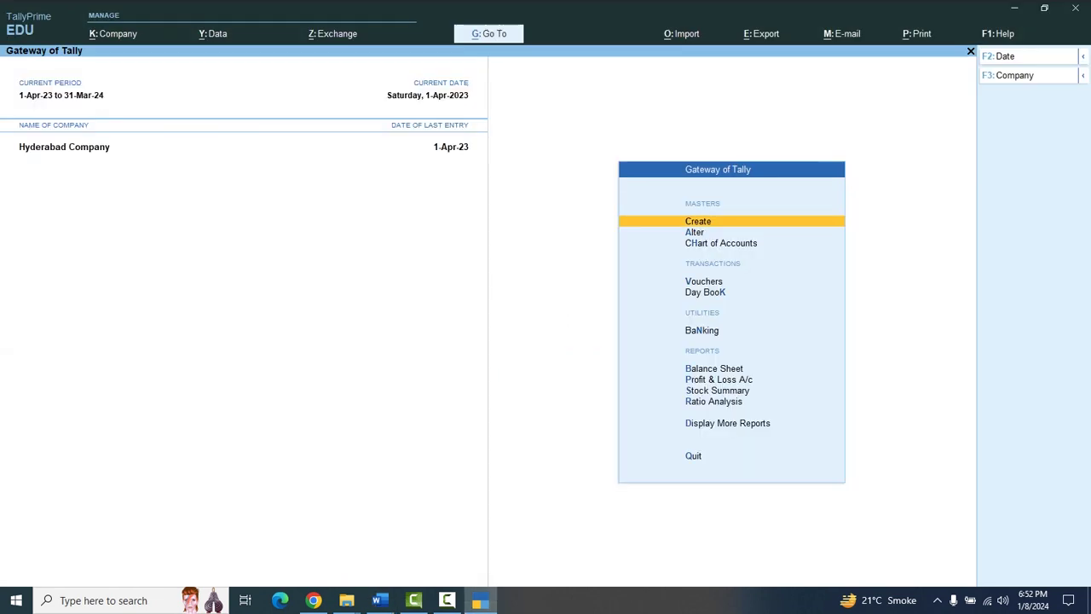
pyautogui.press('Down')
pyautogui.press('Down')
pyautogui.press('Down')
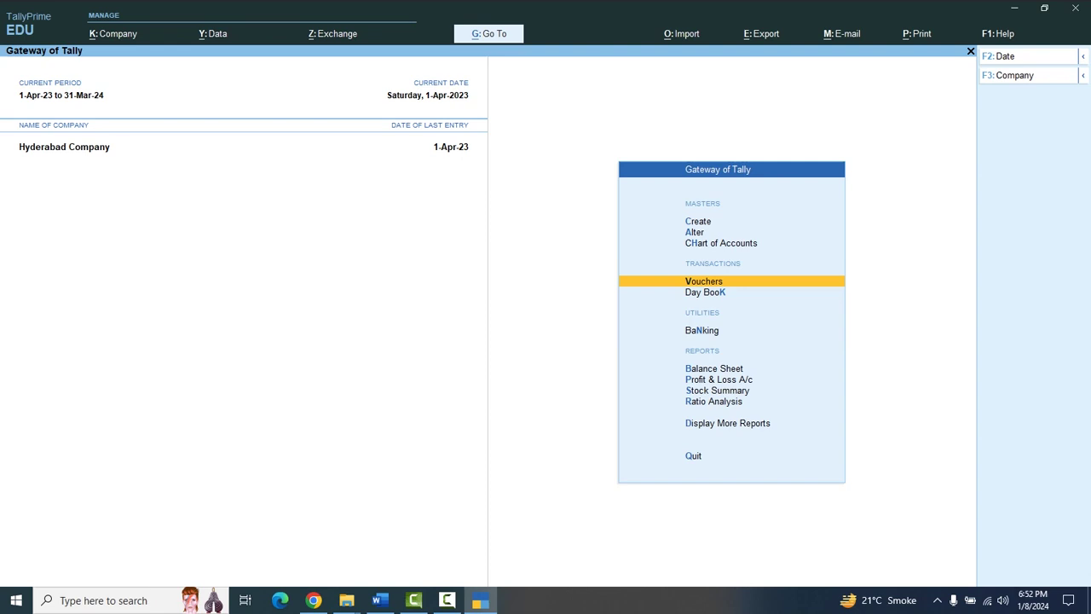
pyautogui.press('Return')
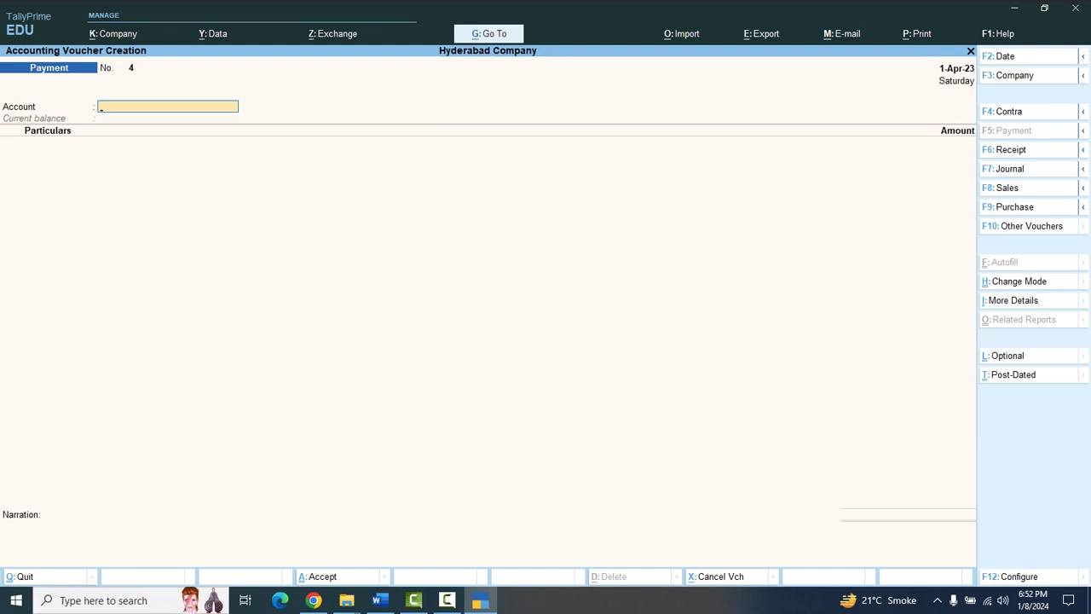
pyautogui.press('F7')
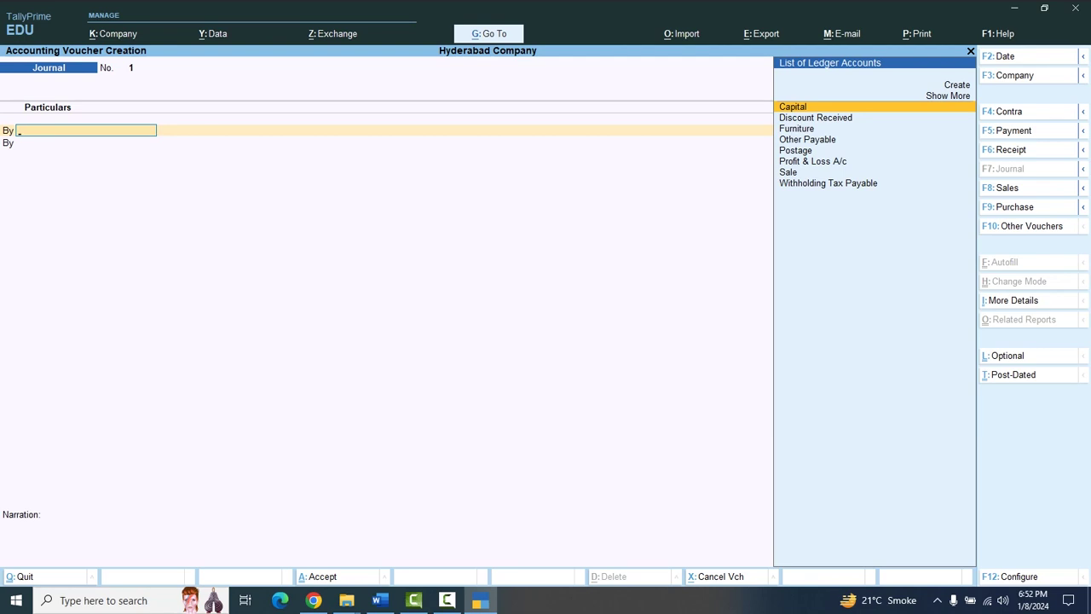
pyautogui.press('F6')
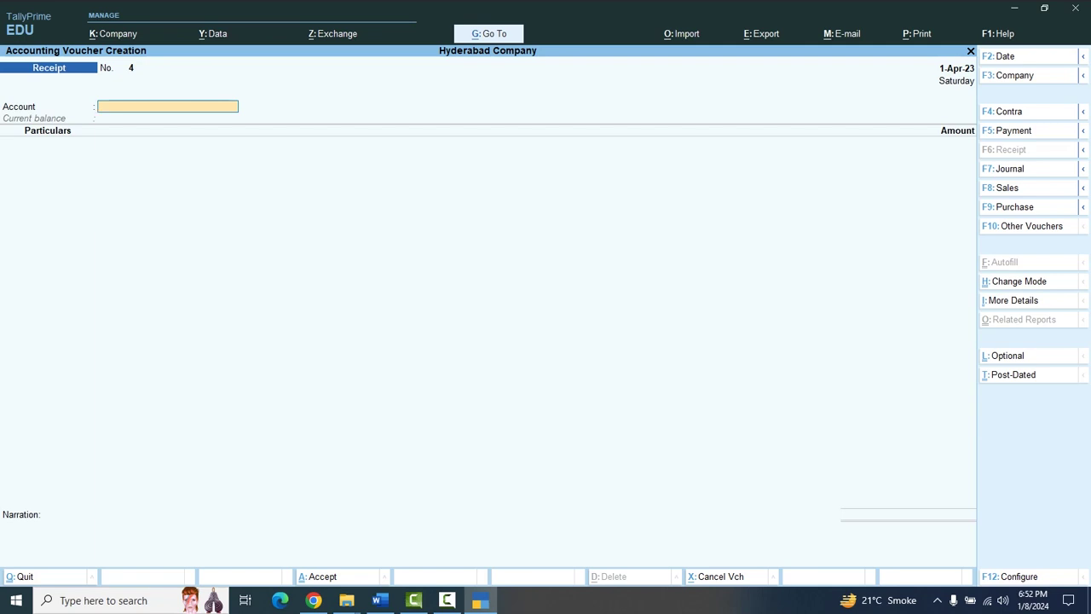
pyautogui.press('F5')
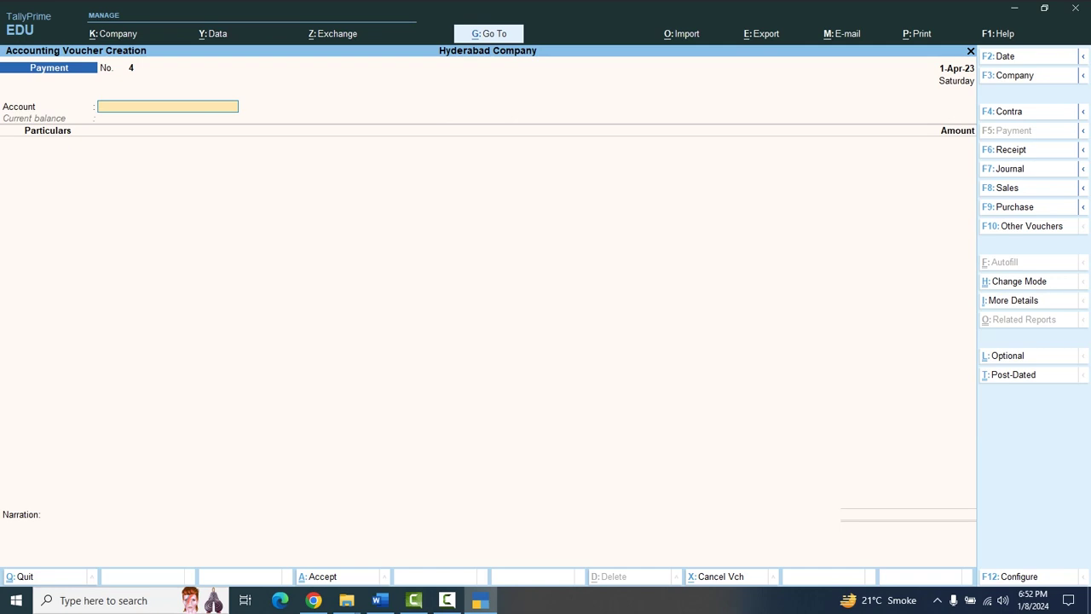
pyautogui.press('F7')
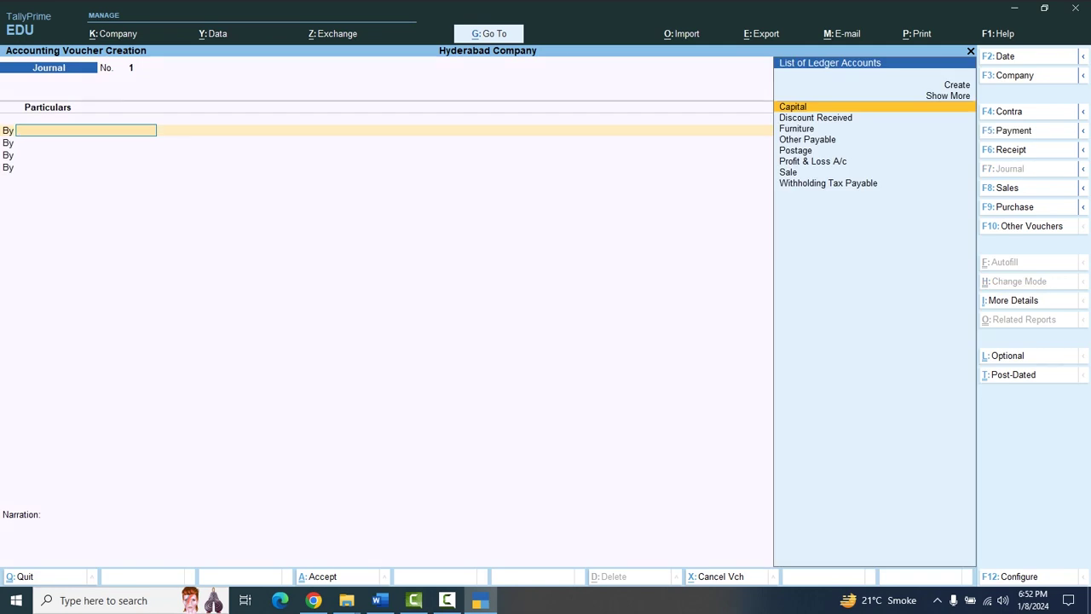
# - Debit the Furniture ledger with 5,000 in the journal voucher
pyautogui.write('F')
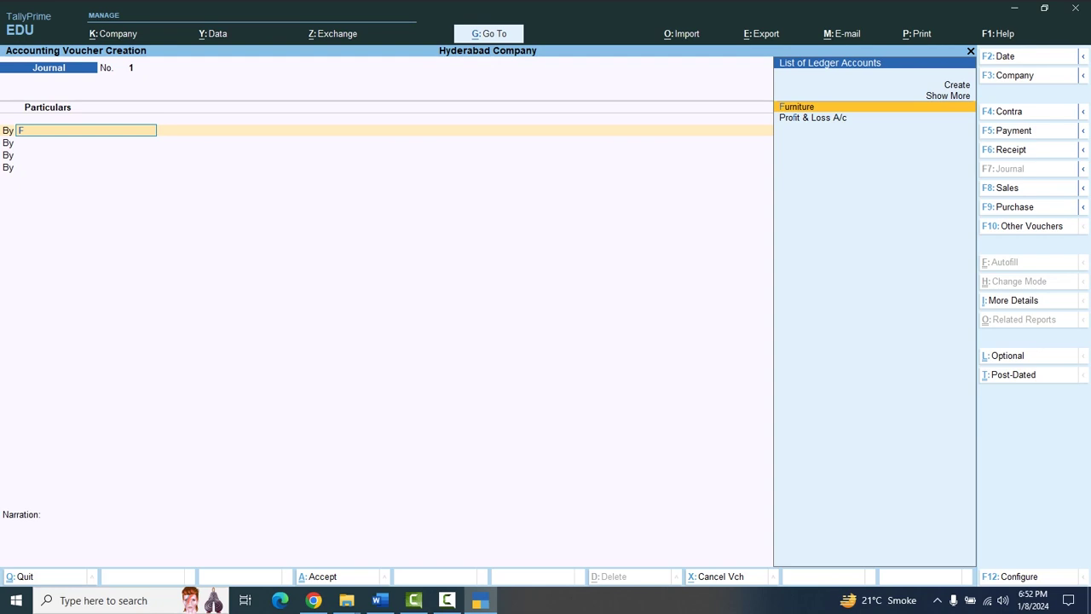
pyautogui.write('URNITURE')
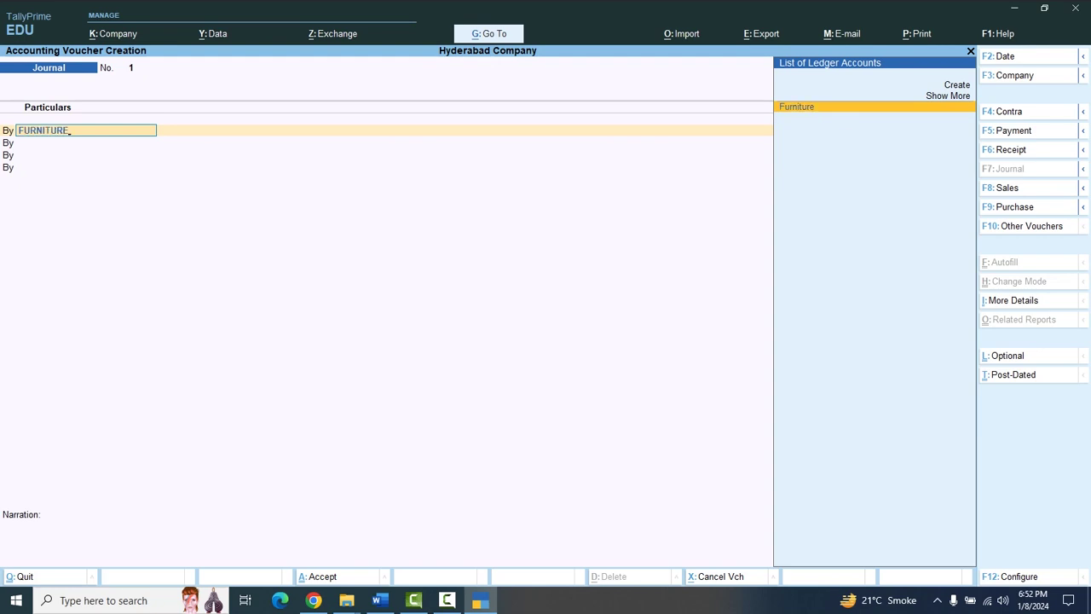
pyautogui.press('Return')
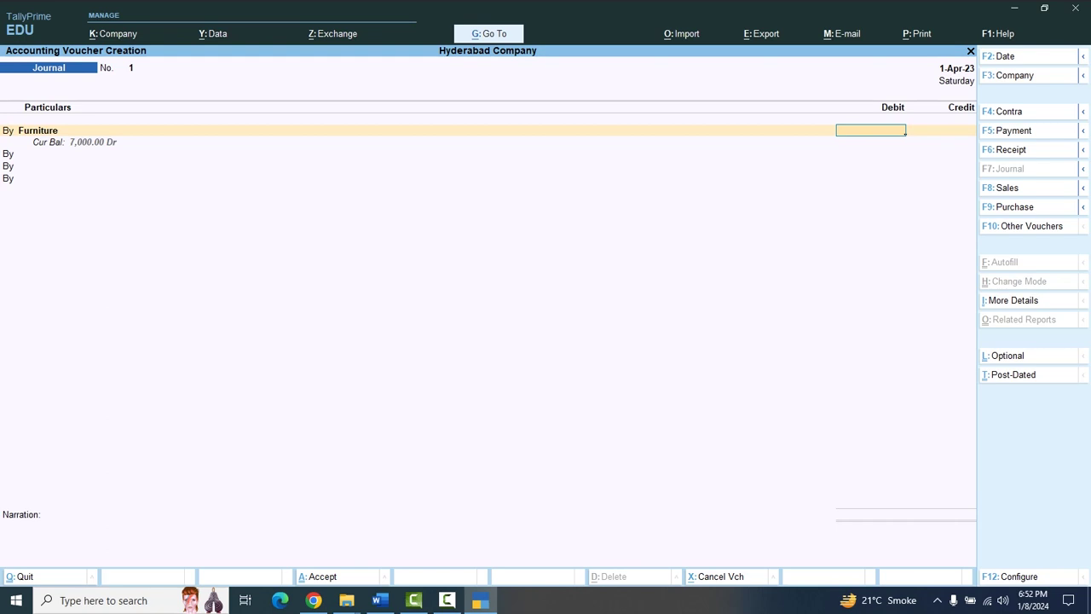
pyautogui.write('5000')
pyautogui.press('Return')
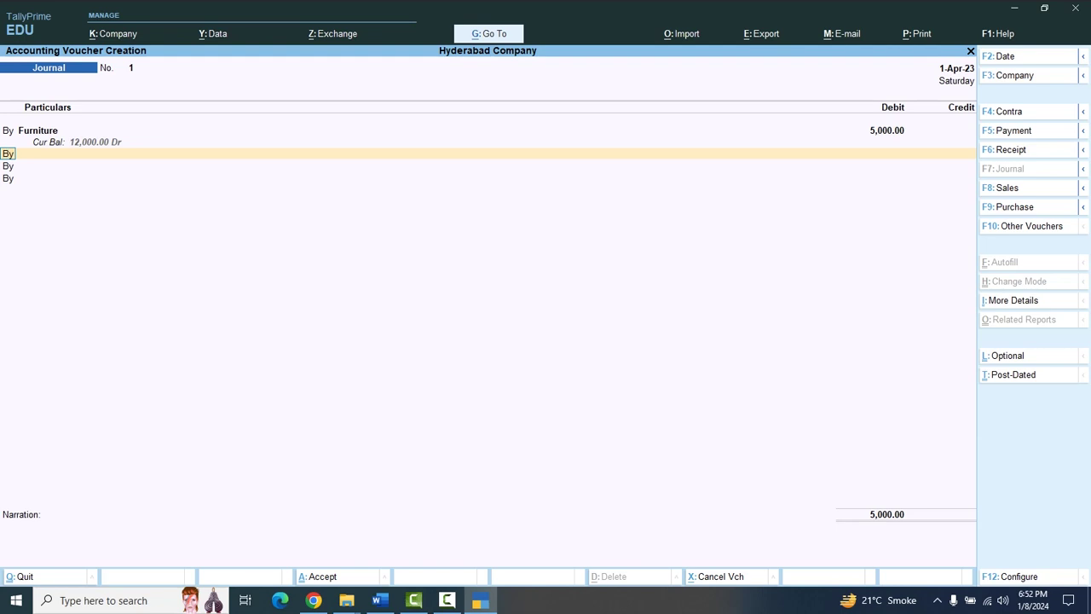
# - Credit the Other Payable ledger with 5,000 against Furniture and save the journal voucher without a narration
pyautogui.write('t')
pyautogui.press('Return')
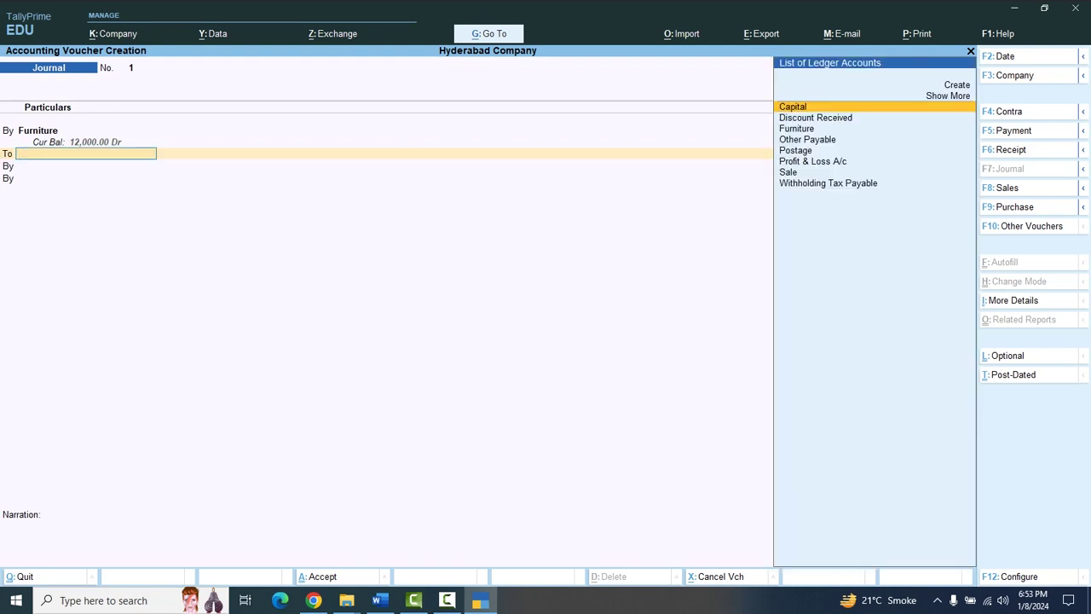
pyautogui.press('Down')
pyautogui.press('Down')
pyautogui.press('Down')
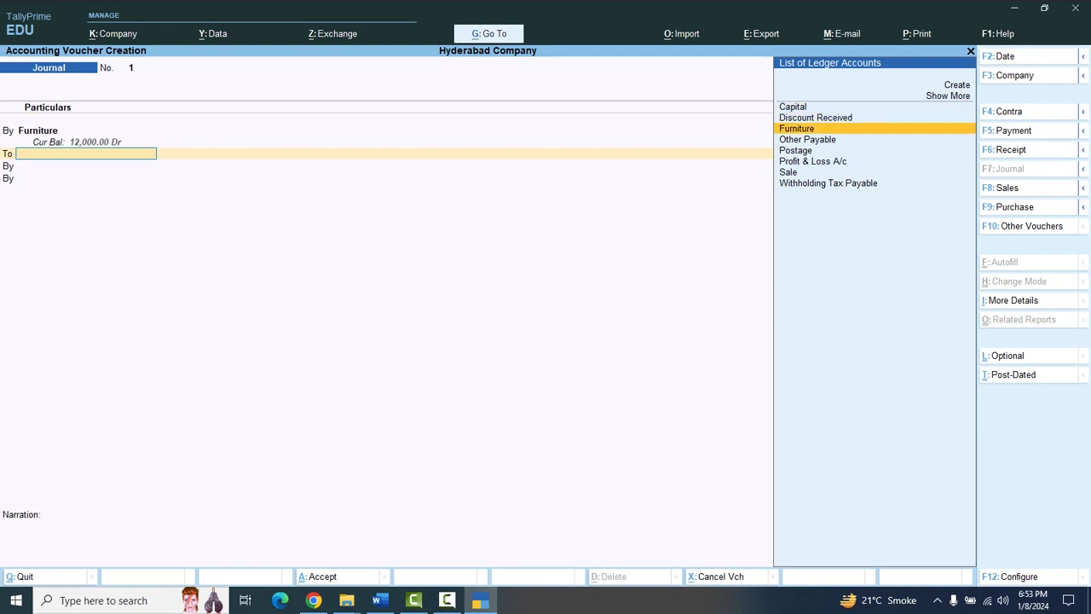
pyautogui.press('Return')
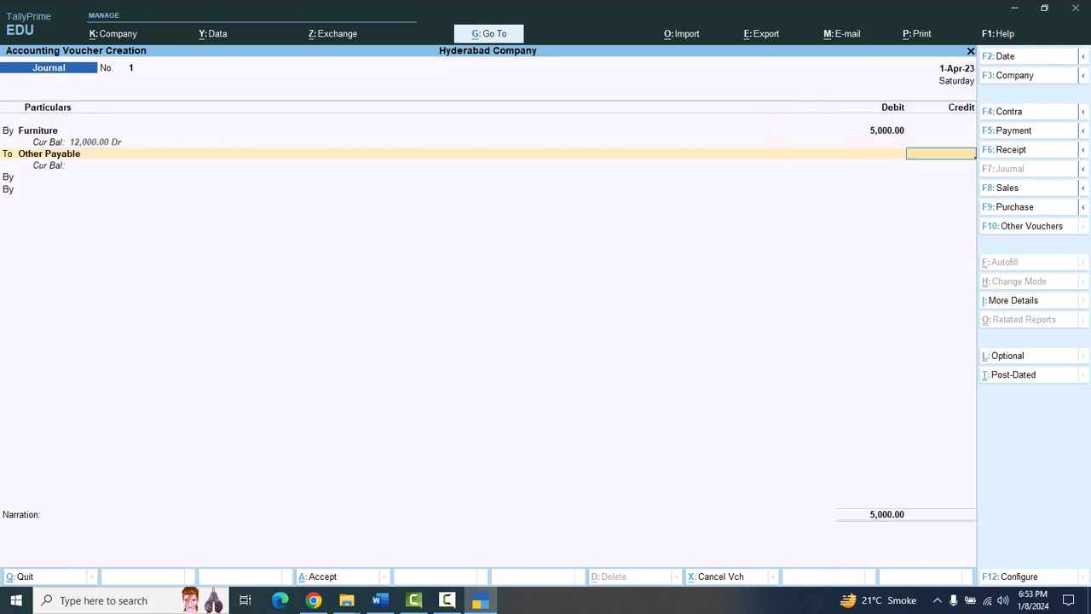
pyautogui.write('5000')
pyautogui.press('Return')
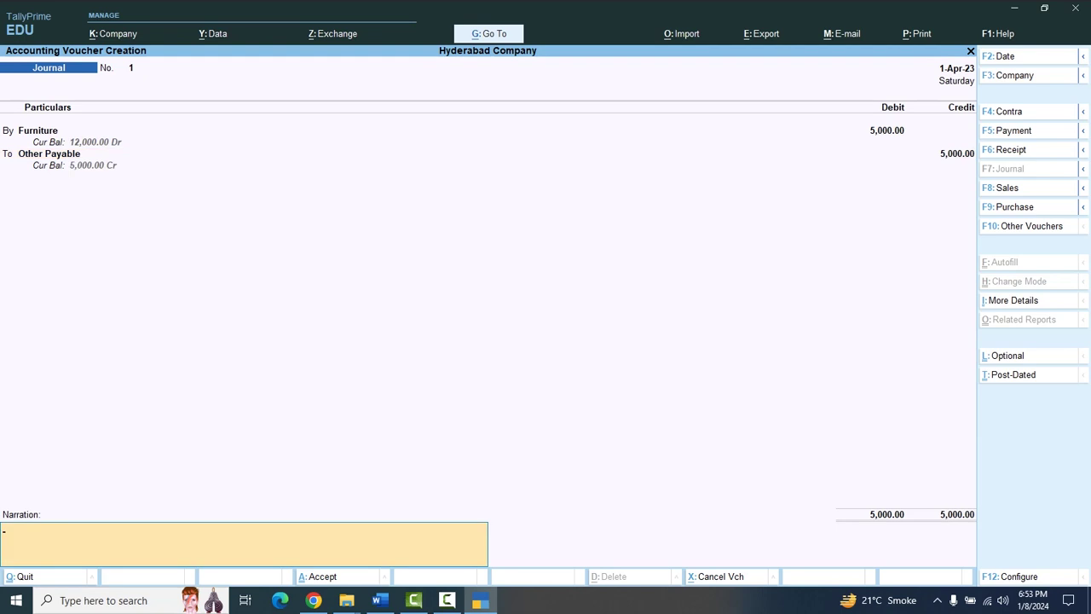
pyautogui.press('Return')
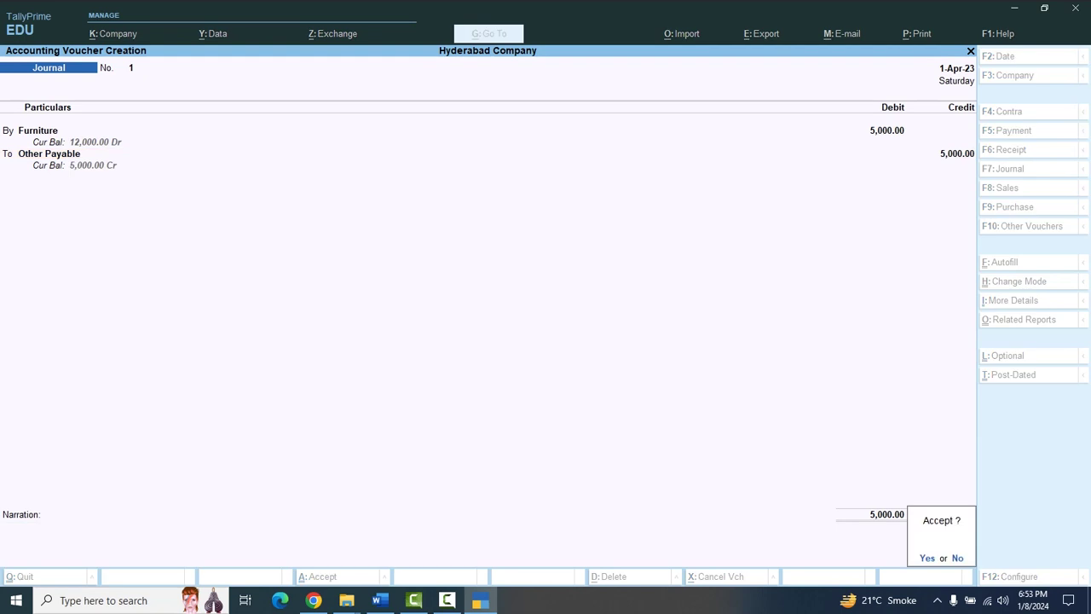
pyautogui.press('Return')
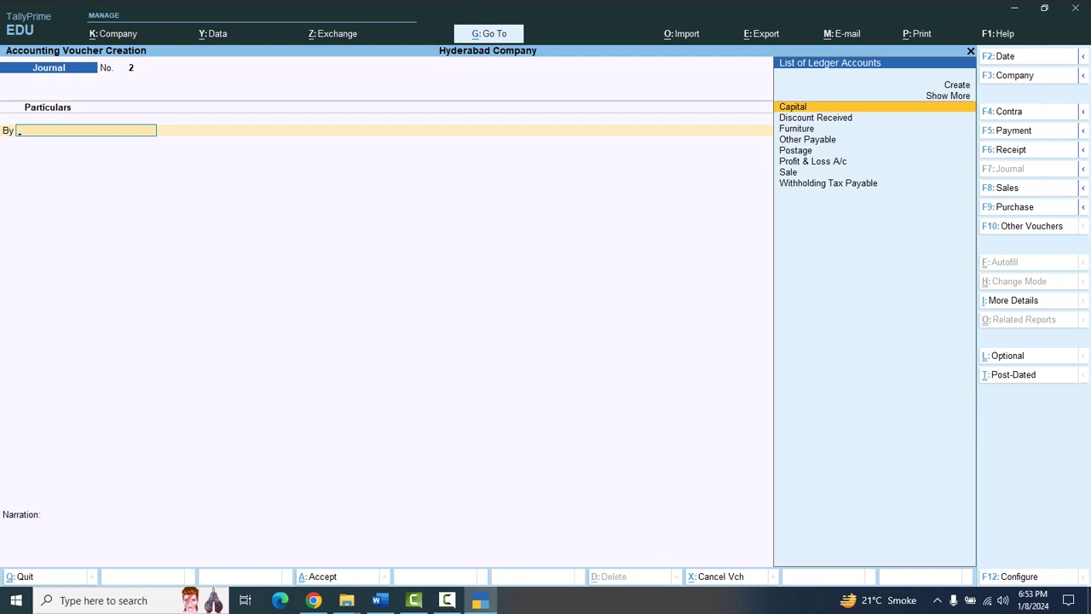
# - Debit the Furniture ledger with 100 in the second journal voucher
pyautogui.write('F')
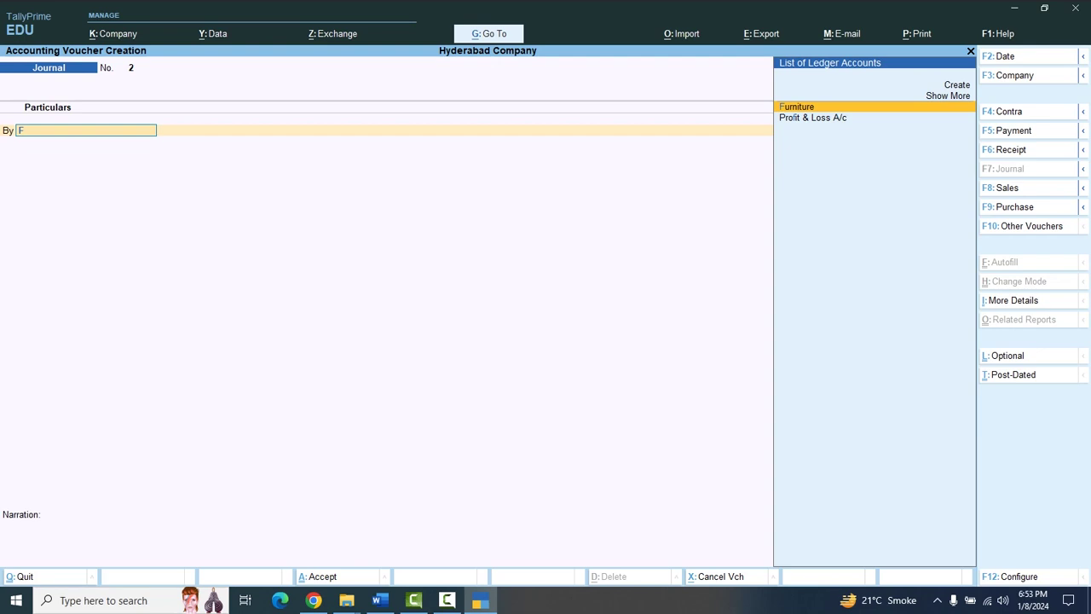
pyautogui.write('URNITURE')
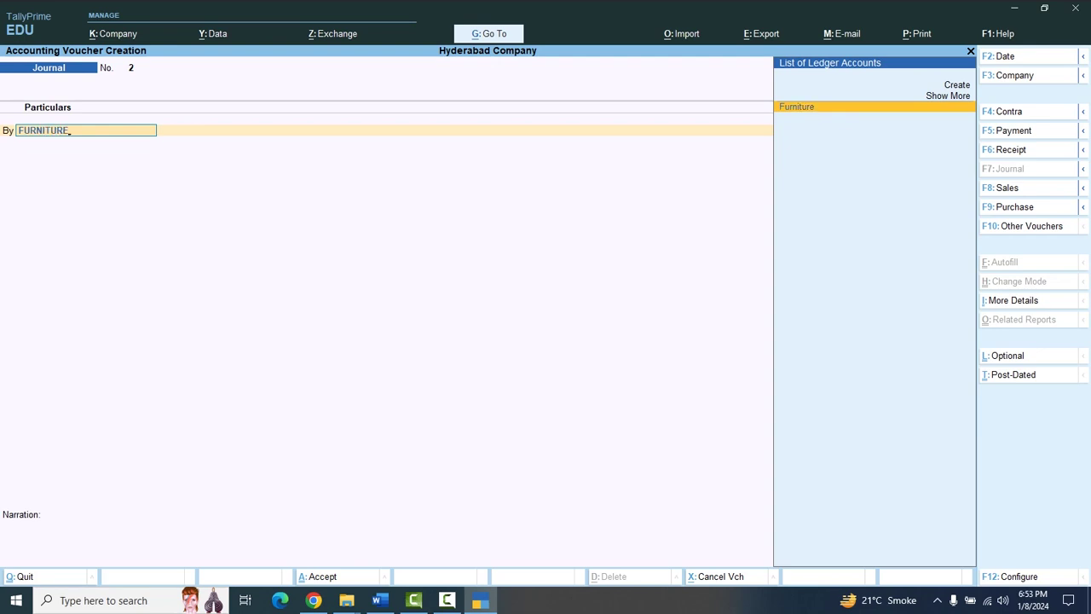
pyautogui.press('Return')
pyautogui.write('100')
pyautogui.press('Return')
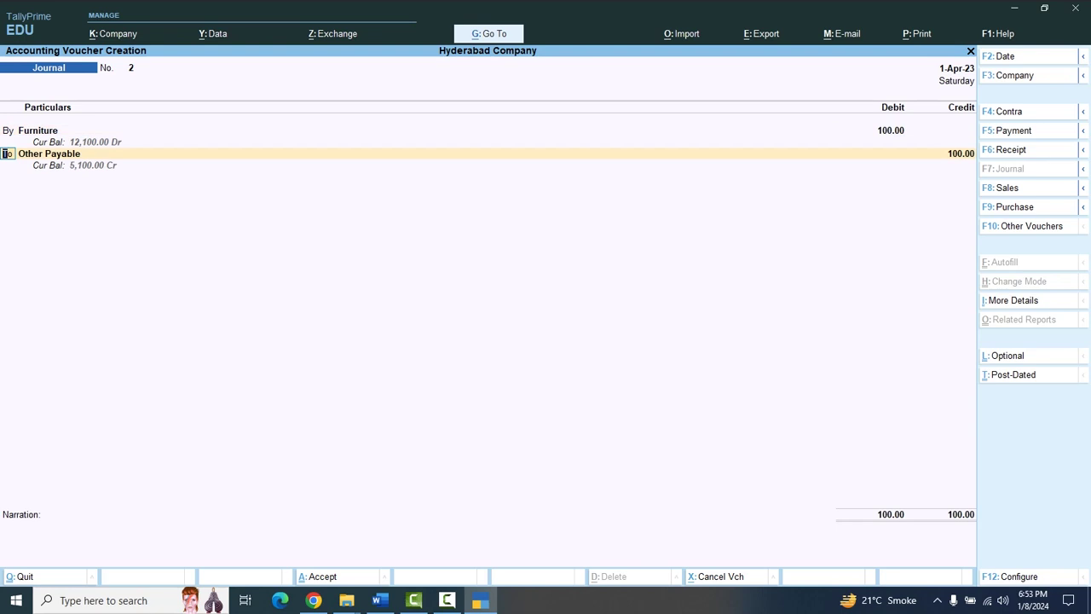
# - Change the credit ledger to Discount Received for 100 and save the second journal voucher
pyautogui.press('Return')
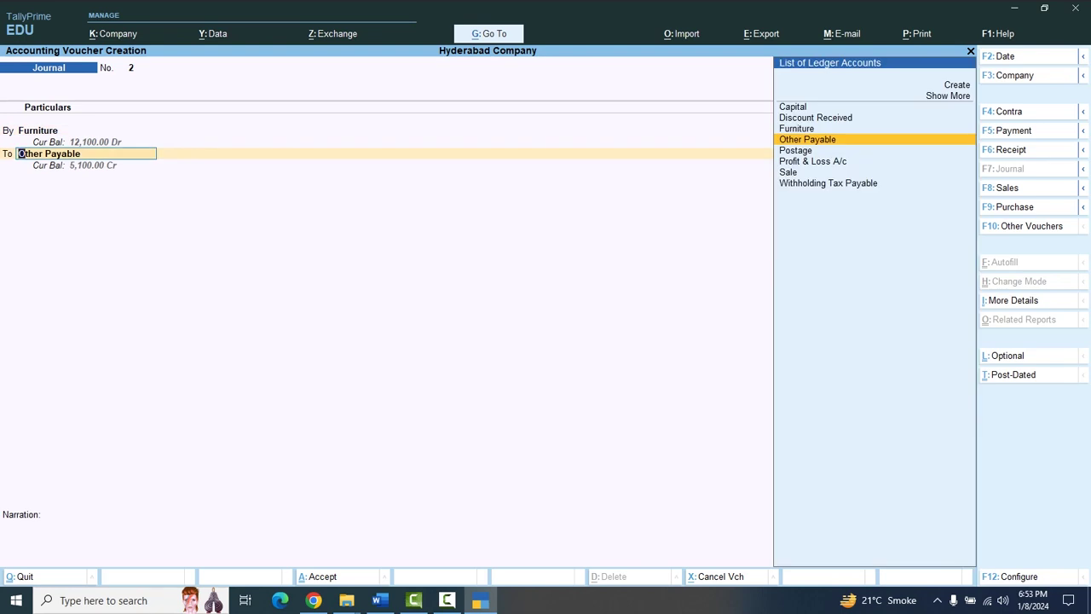
pyautogui.press('Down')
pyautogui.press('Up')
pyautogui.press('Up')
pyautogui.press('Up')
pyautogui.press('Return')
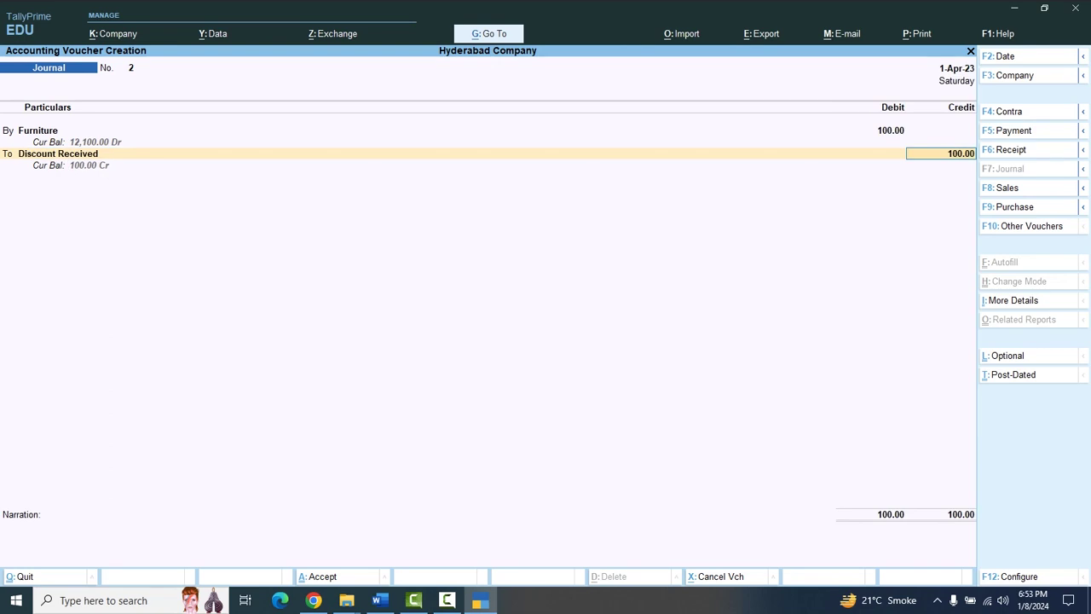
pyautogui.press('Return')
pyautogui.press('Return')
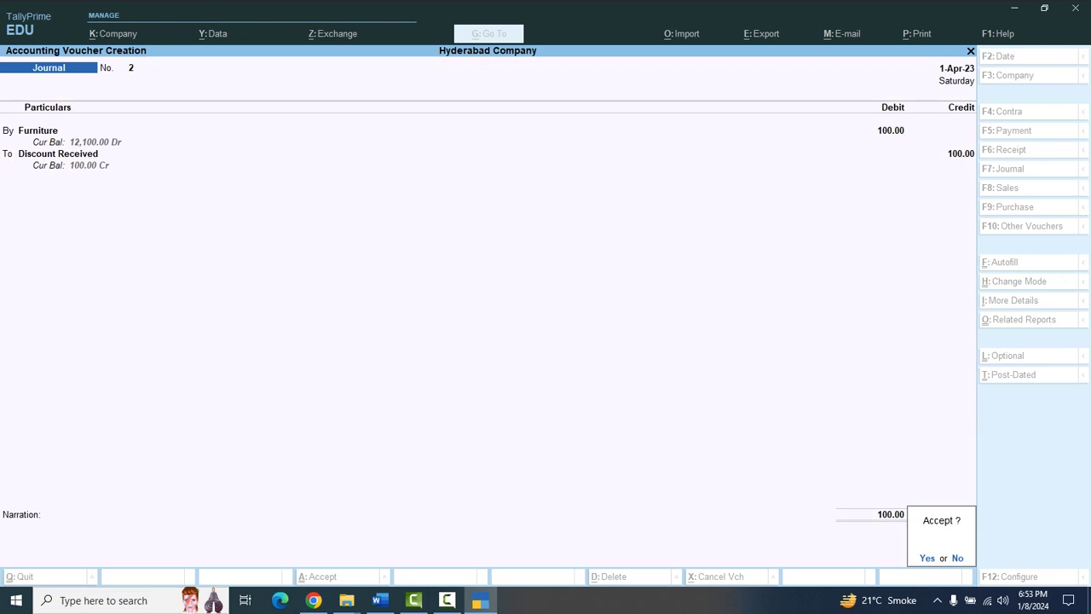
pyautogui.press('Return')
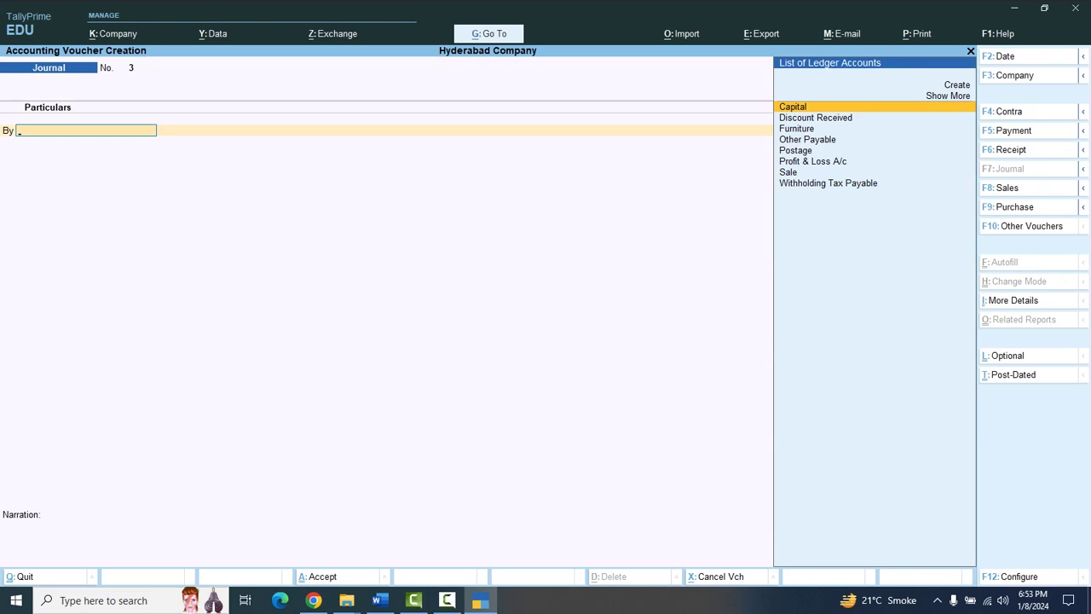
# - Debit the Furniture ledger with 200 in the third journal voucher
pyautogui.write('F')
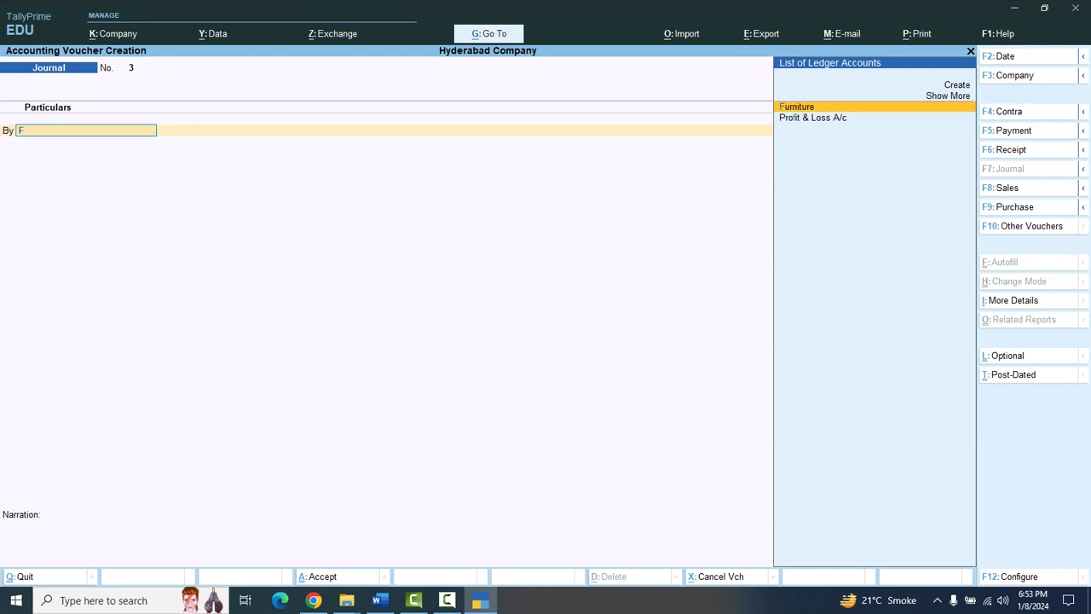
pyautogui.write('URNITURE')
pyautogui.press('Return')
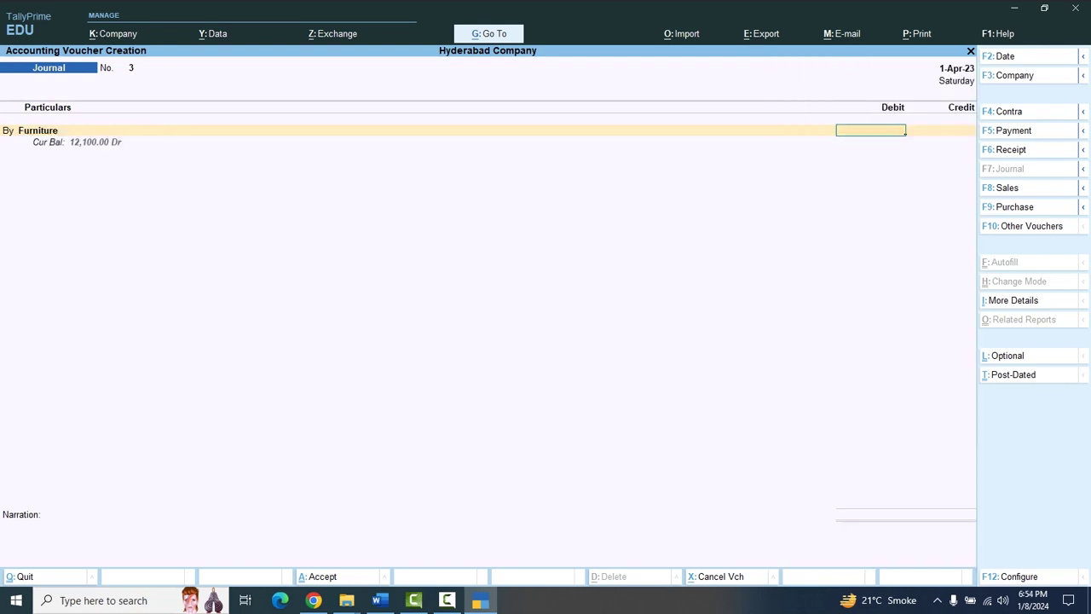
pyautogui.write('200')
pyautogui.press('Return')
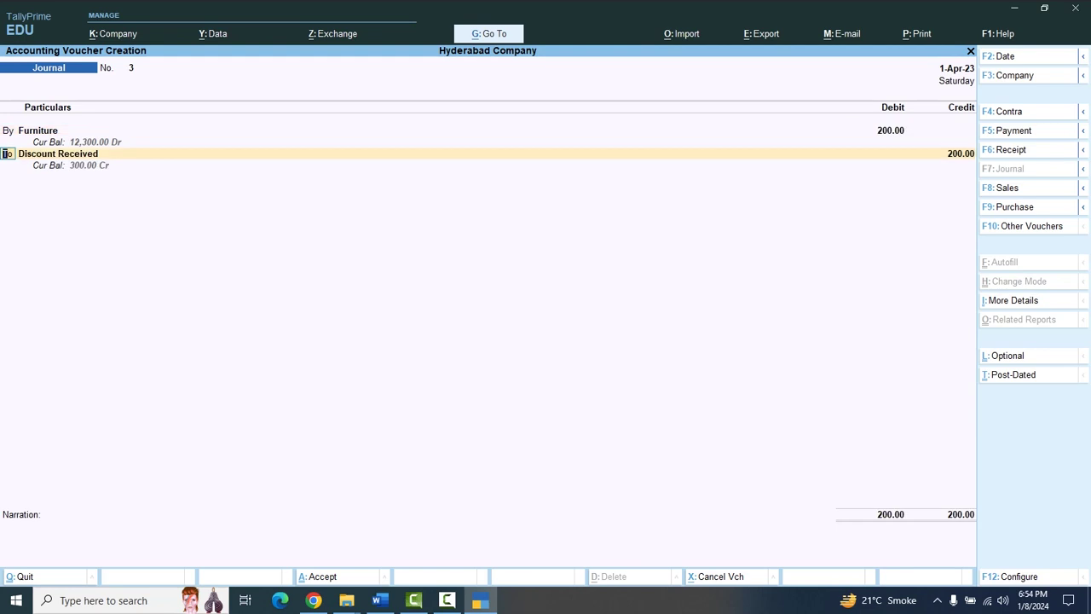
# - Change the credit ledger to Withholding Tax Payable for 200 and save the third journal voucher
pyautogui.press('Return')
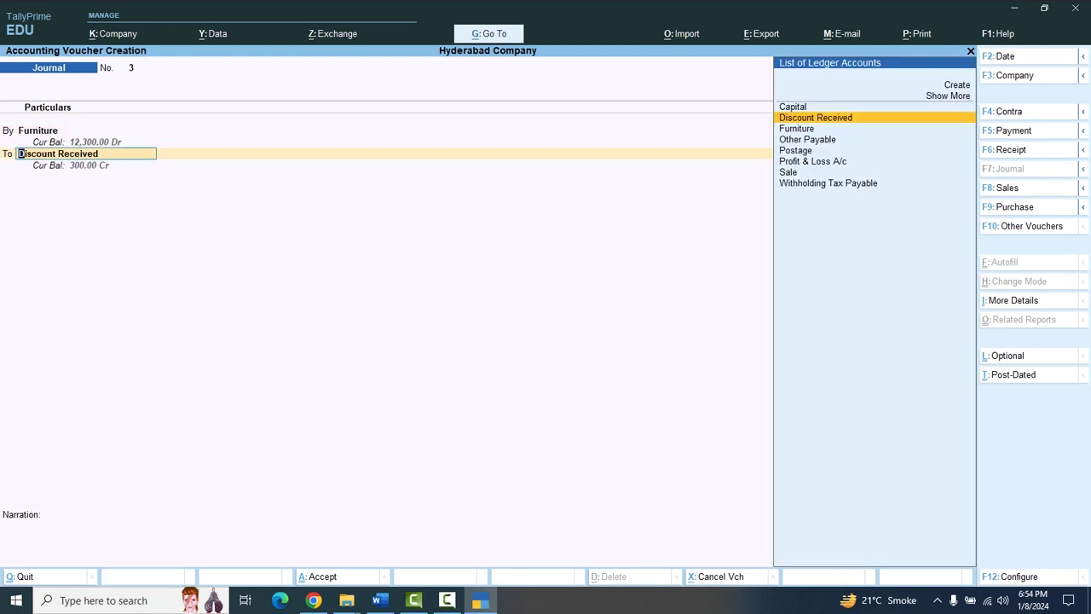
pyautogui.press('Down')
pyautogui.press('Down')
pyautogui.press('Down')
pyautogui.press('Down')
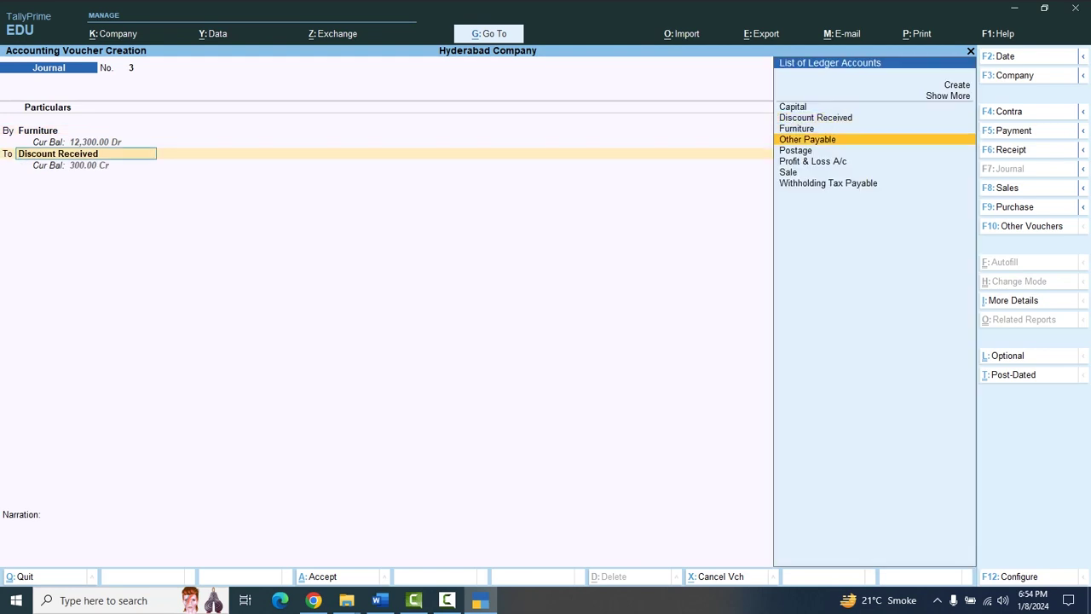
pyautogui.press('Down')
pyautogui.press('Down')
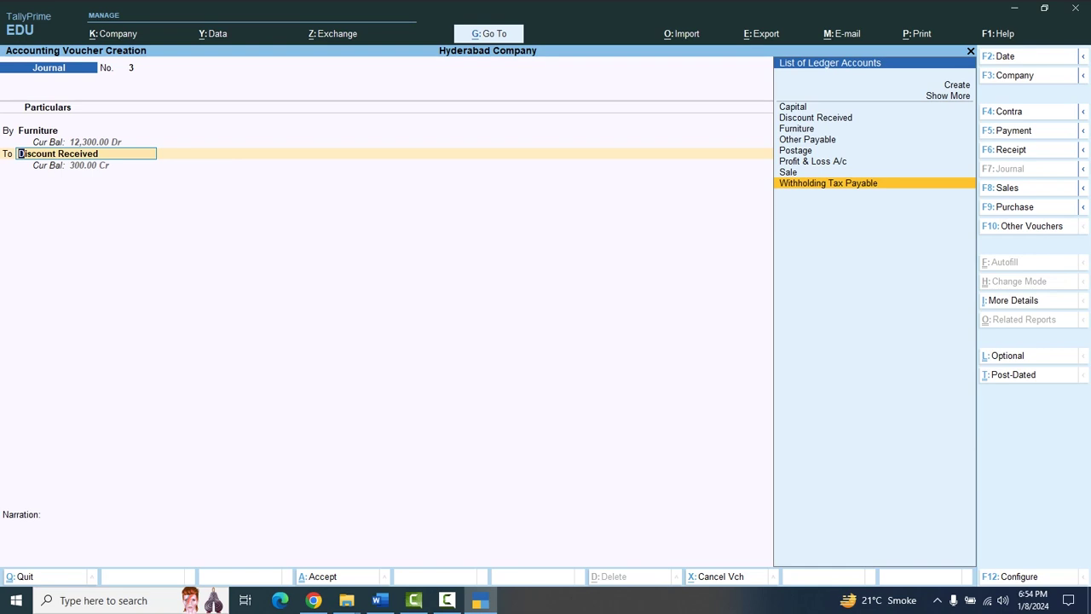
pyautogui.press('Return')
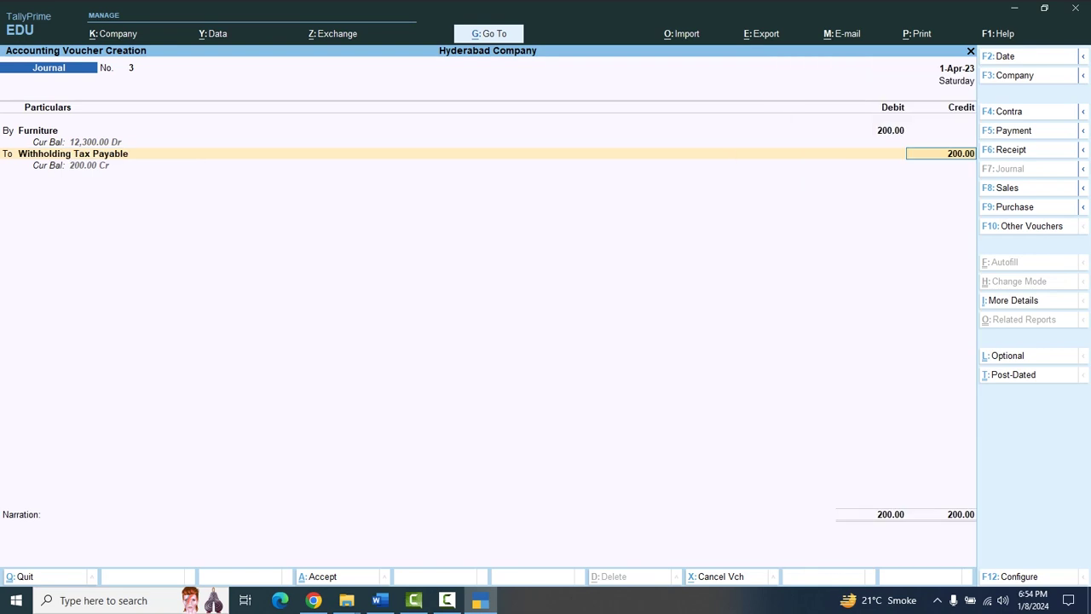
pyautogui.press('Return')
pyautogui.press('Return')
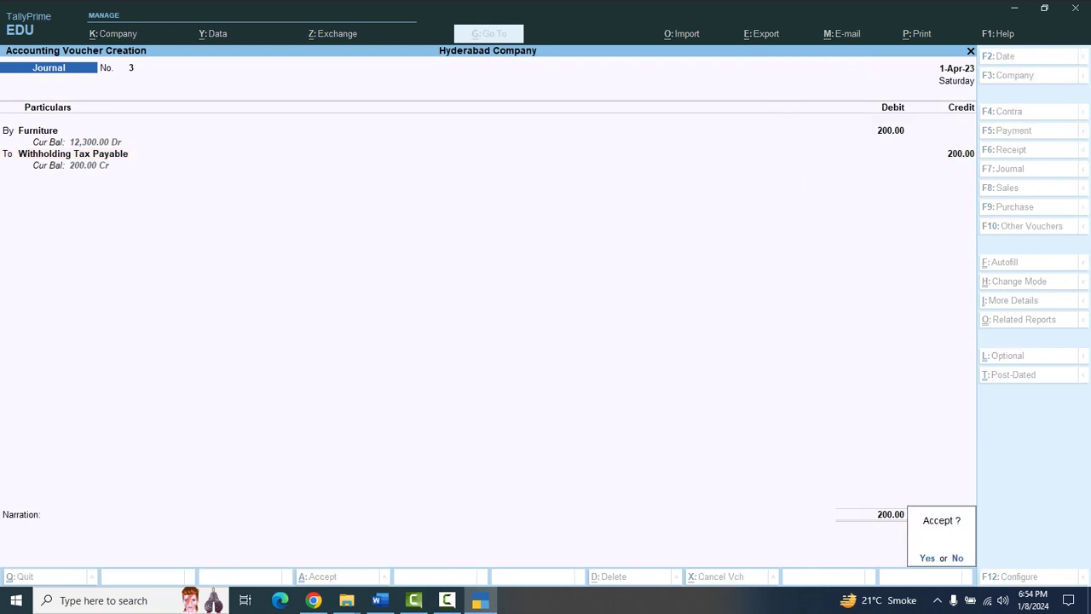
pyautogui.press('Return')
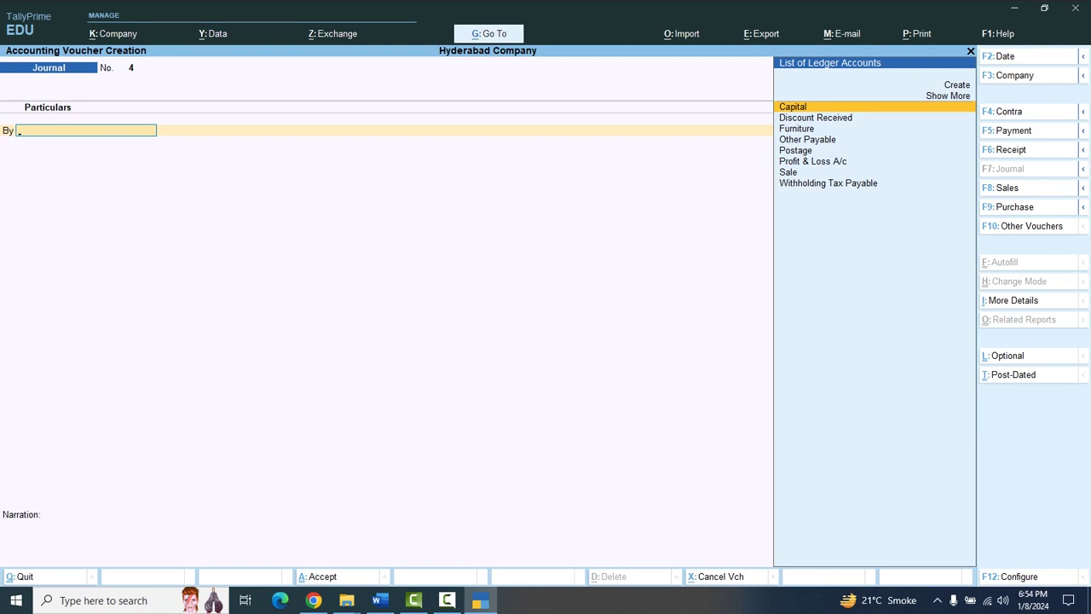
# - Quit voucher creation and display the Trial Balance report ledger-wise
pyautogui.press('Escape')
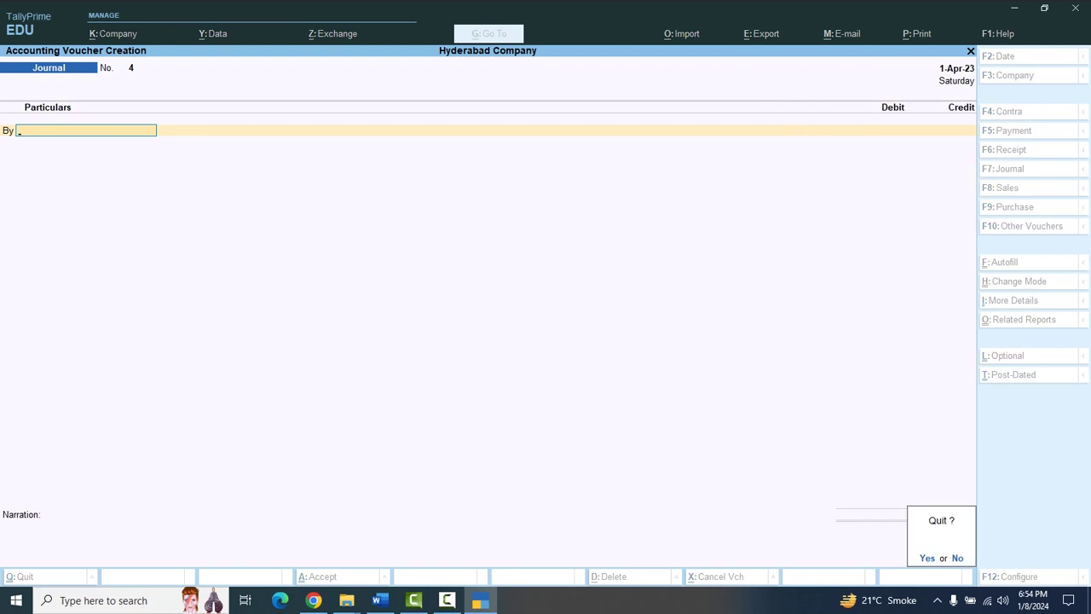
pyautogui.press('Return')
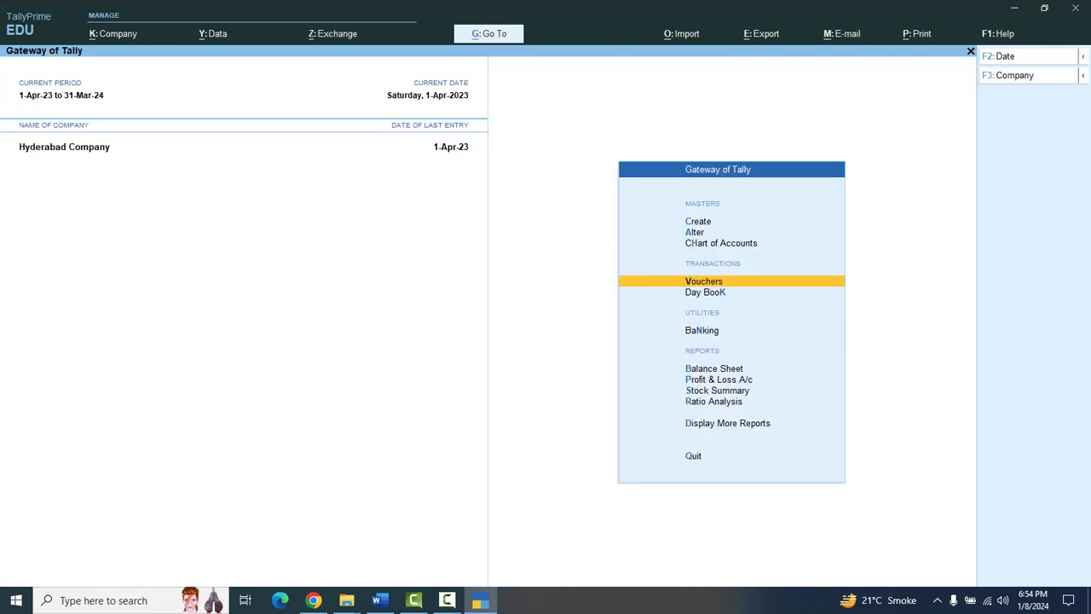
pyautogui.press('d')
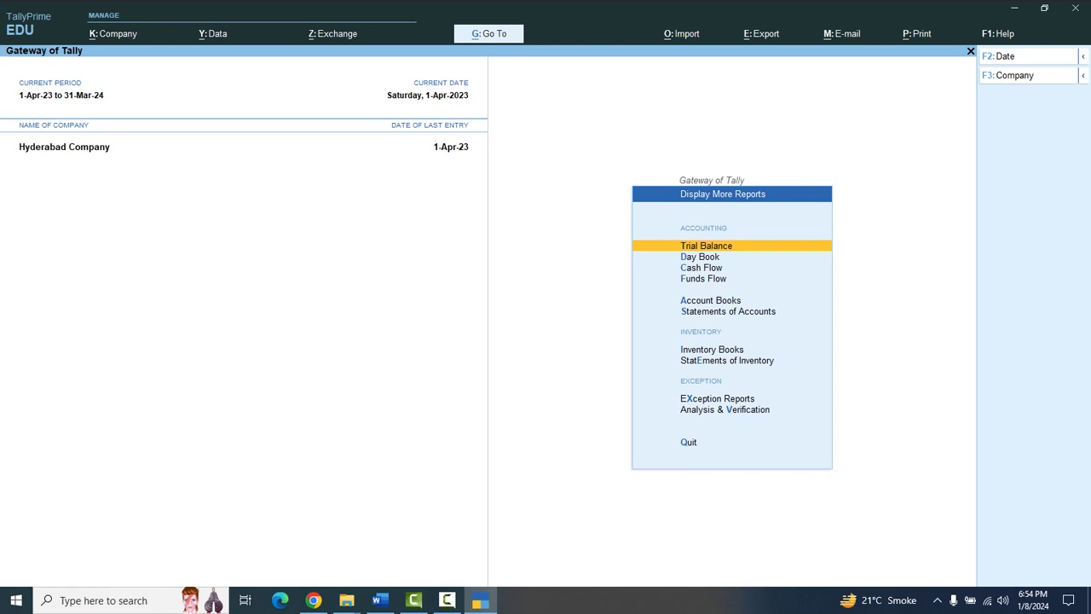
pyautogui.press('Down')
pyautogui.press('Down')
pyautogui.press('Down')
pyautogui.press('Up')
pyautogui.press('Up')
pyautogui.press('Up')
pyautogui.press('Return')
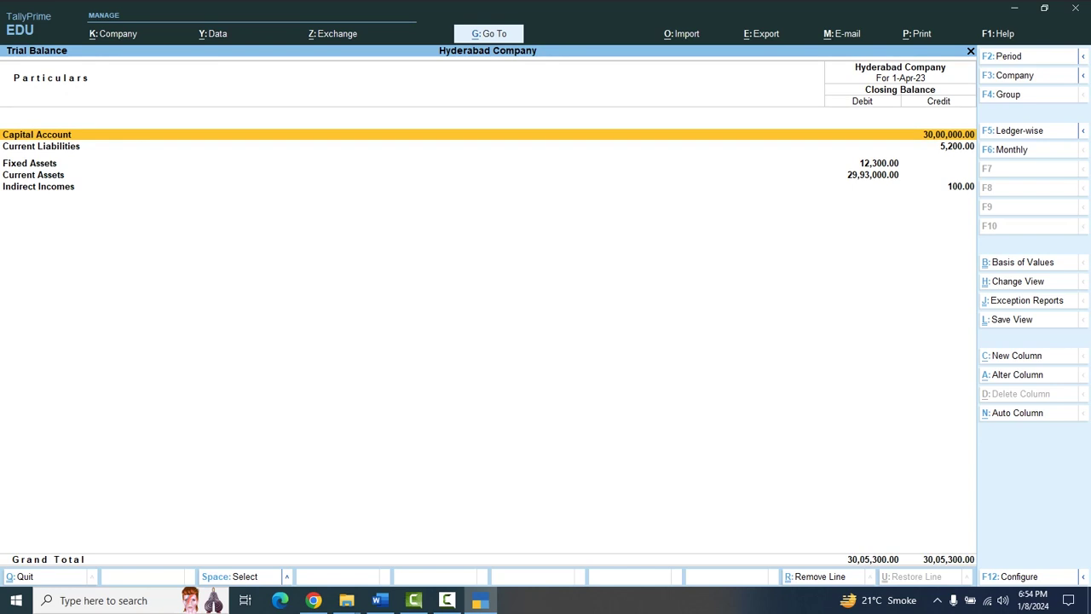
pyautogui.press('F5')
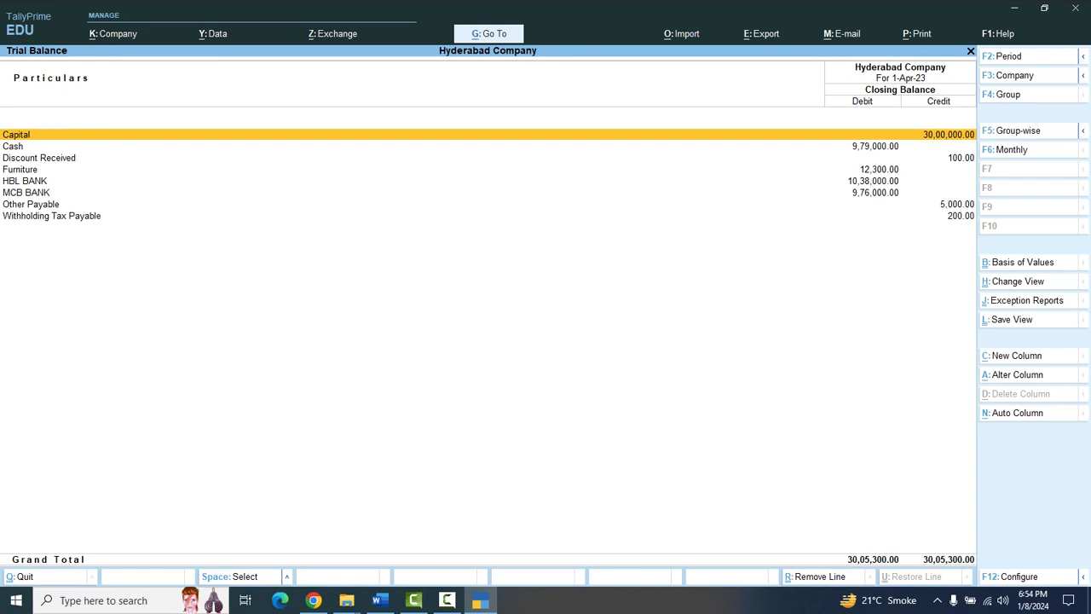
# - Drill down from the Furniture line of the trial balance to its April ledger vouchers
pyautogui.press('Down')
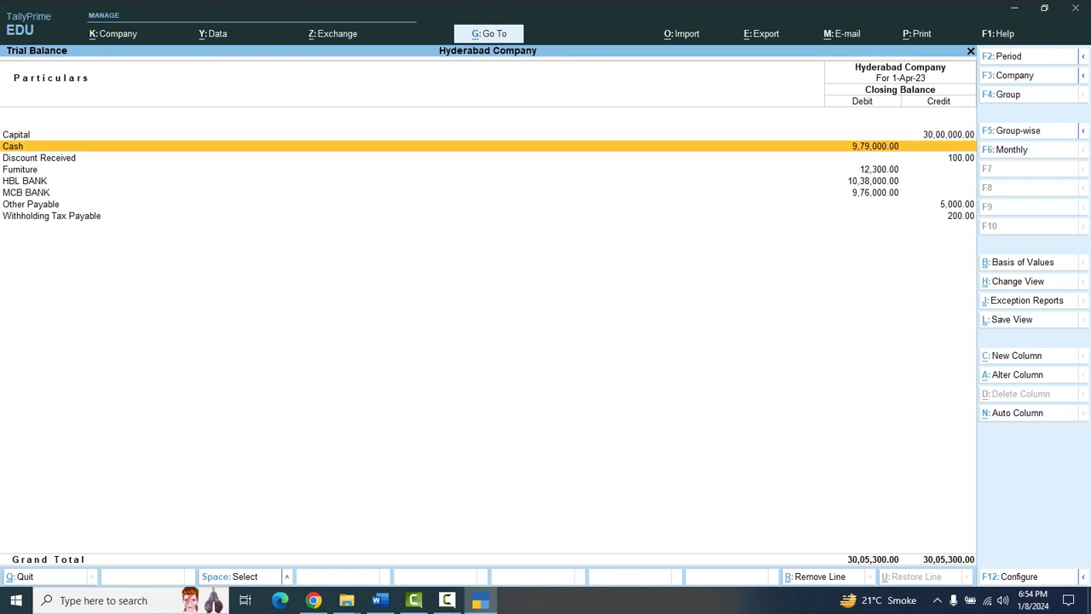
pyautogui.press('Down')
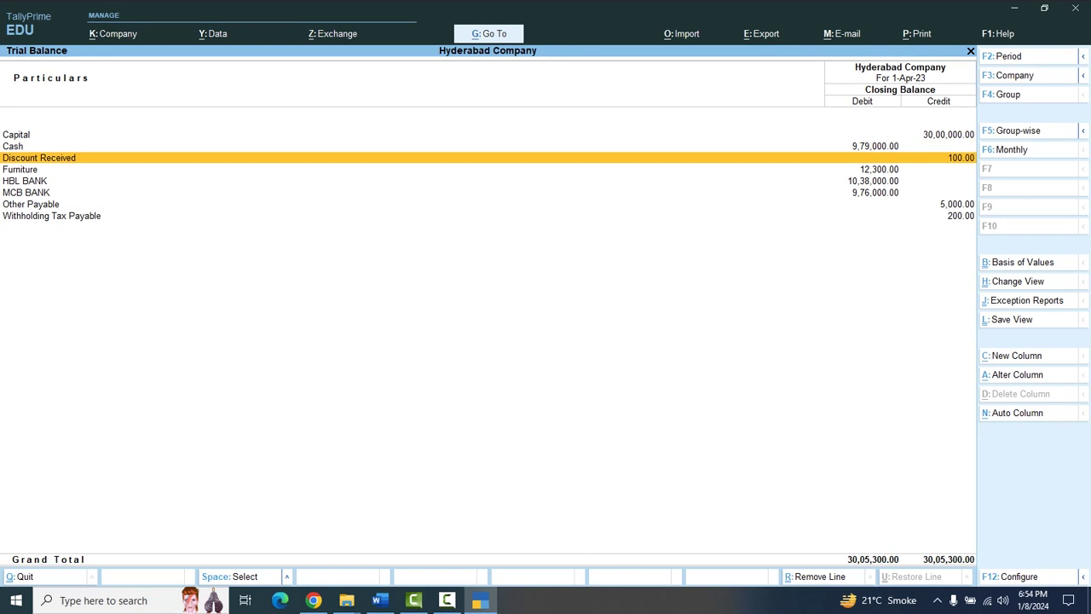
pyautogui.press('Down')
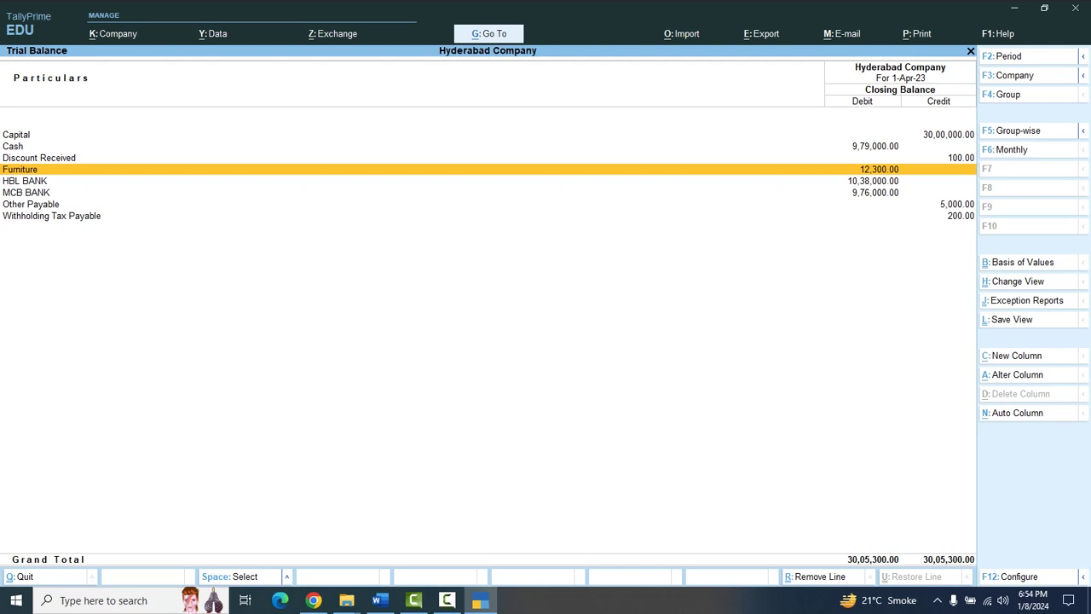
pyautogui.press('Return')
pyautogui.press('Return')
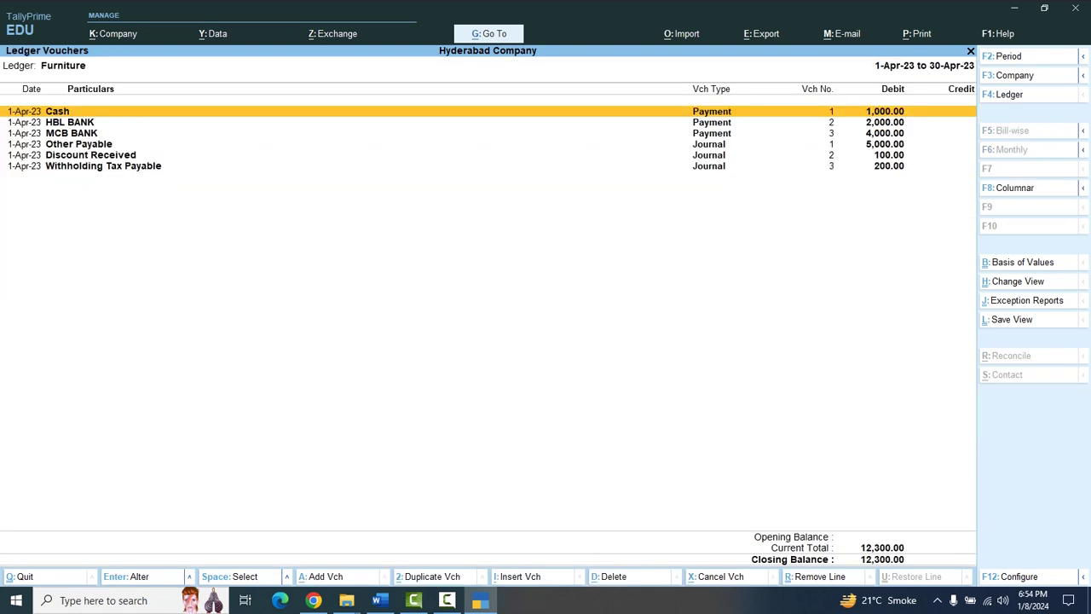
# - Go through the Furniture ledger's Cash, HBL BANK and MCB BANK payments and the Other Payable journal entry
pyautogui.press('Down')
pyautogui.press('Up')
pyautogui.press('Down')
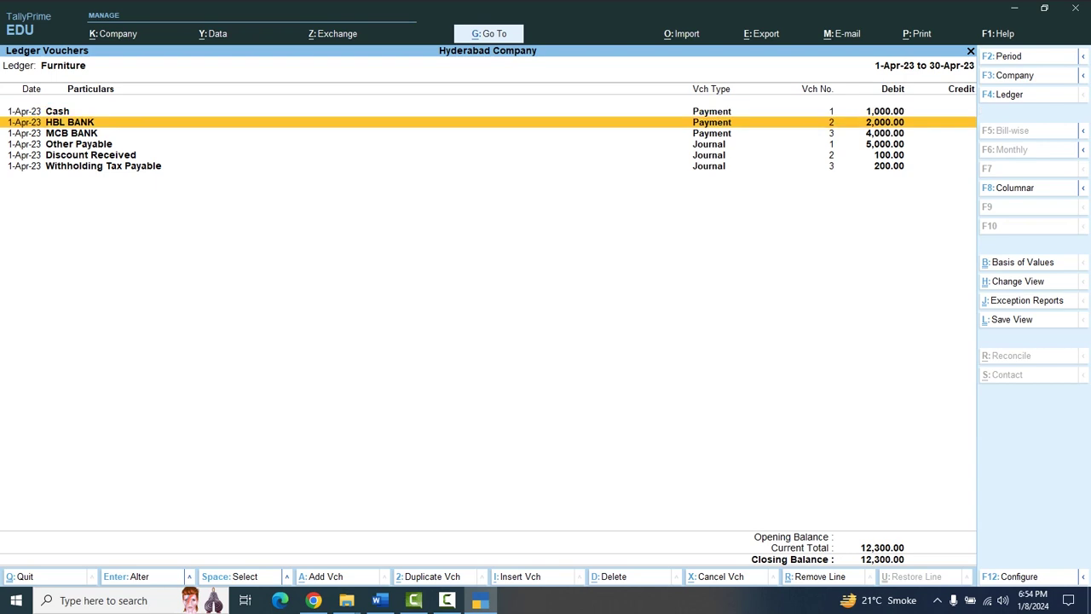
pyautogui.press('Up')
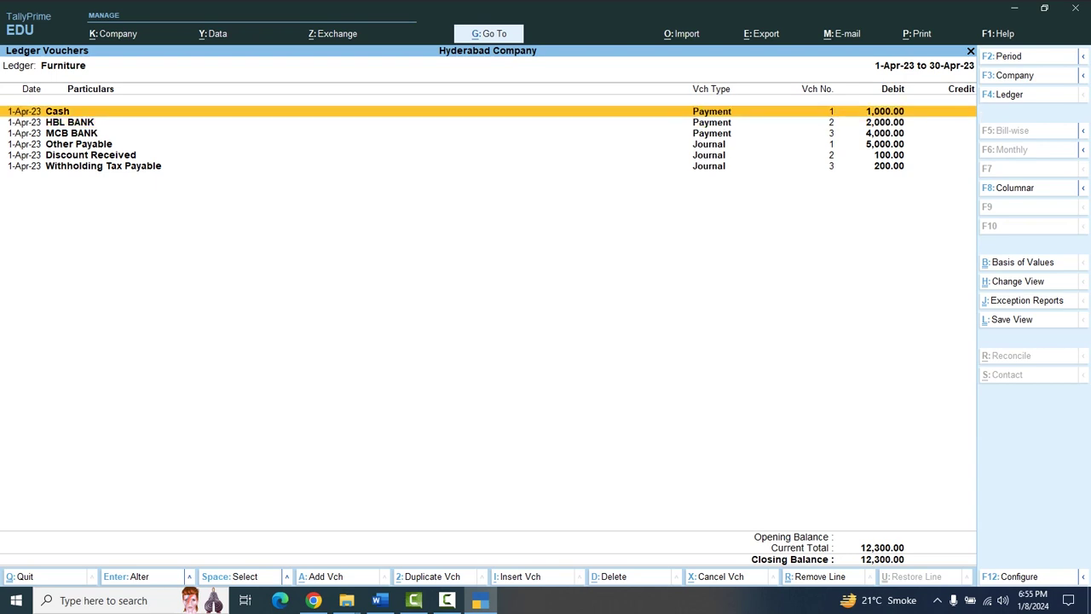
pyautogui.press('Down')
pyautogui.press('Down')
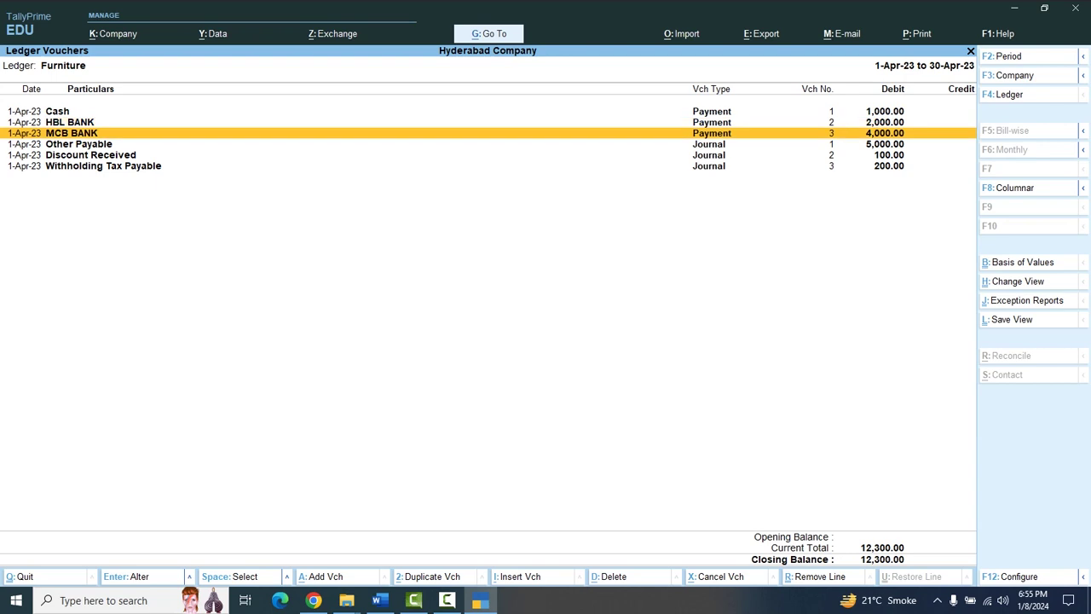
pyautogui.press('Down')
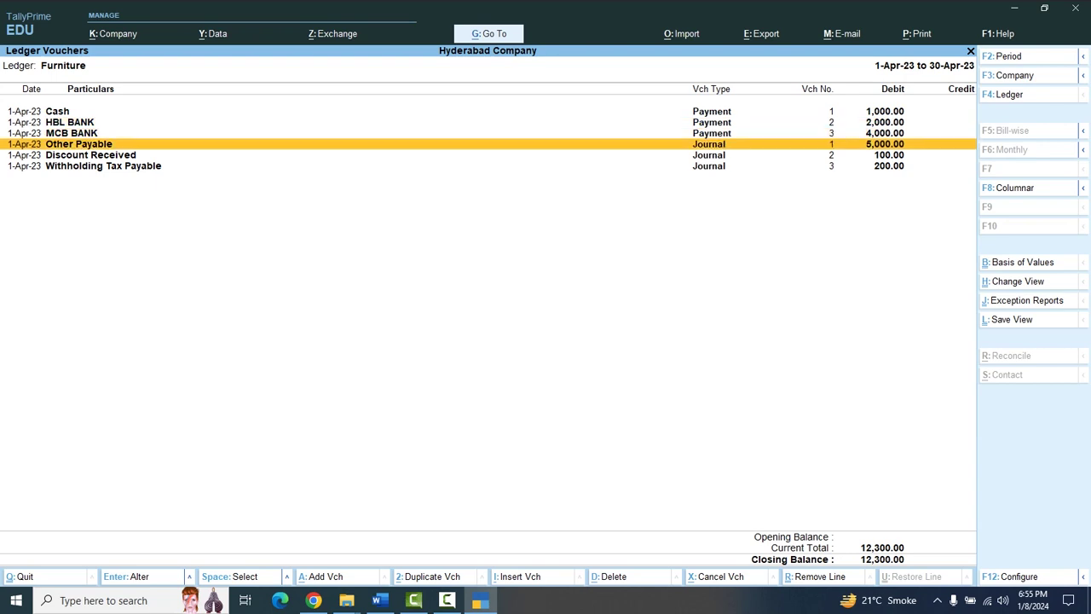
# - Check the Discount Received and Withholding Tax Payable journal entries in the Furniture ledger and return to the trial balance
pyautogui.press('Down')
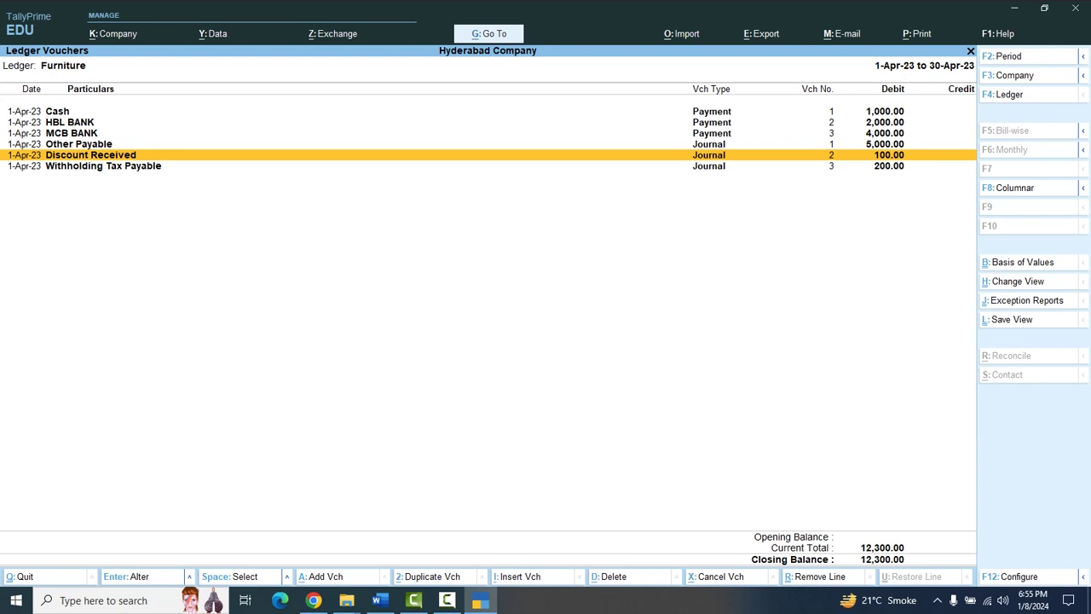
pyautogui.press('Down')
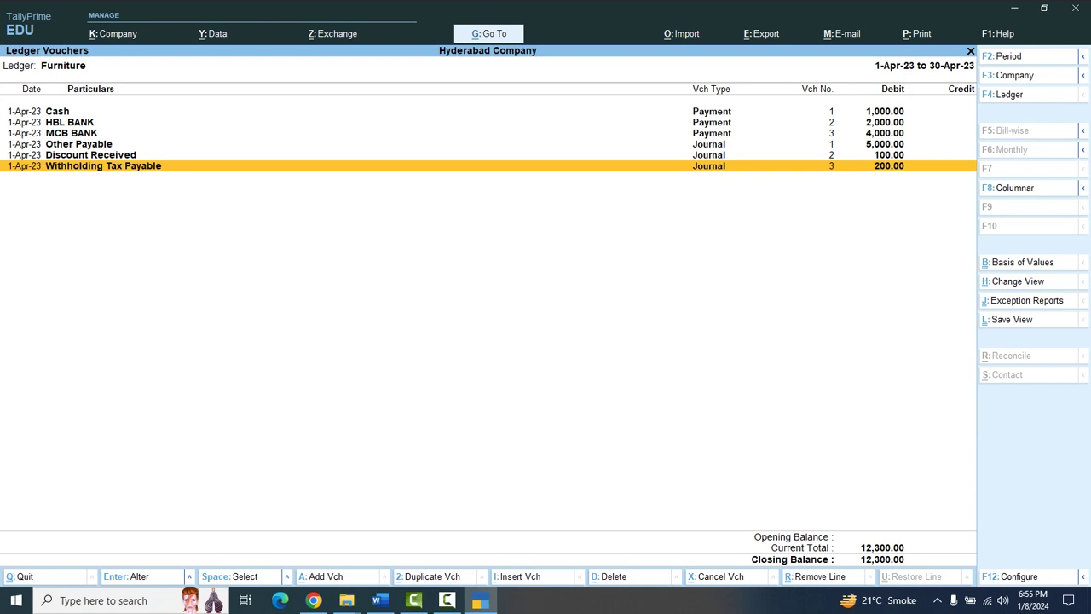
pyautogui.press('Escape')
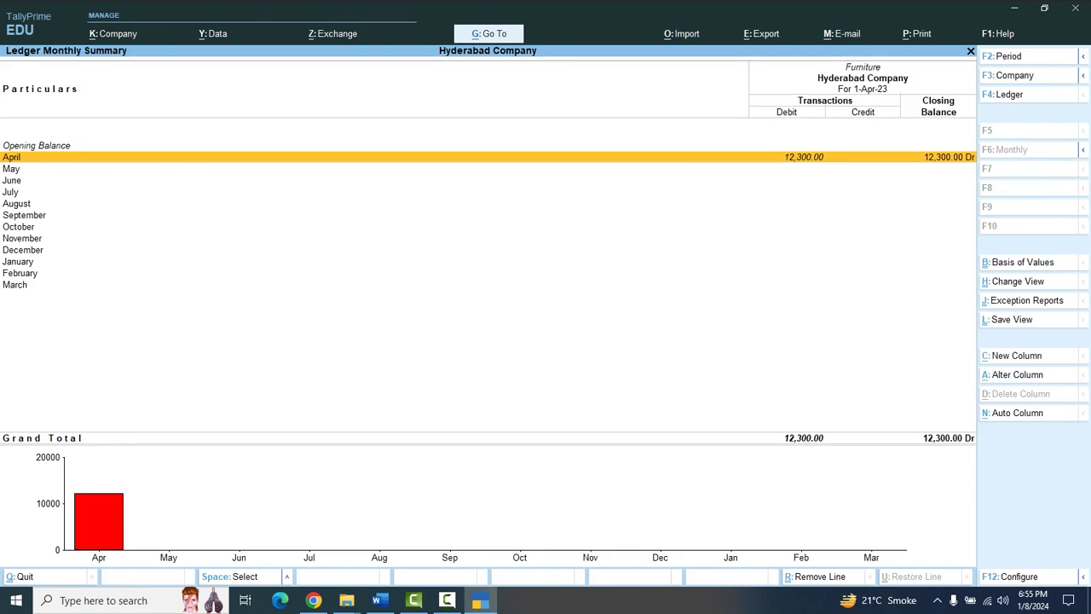
pyautogui.press('Escape')
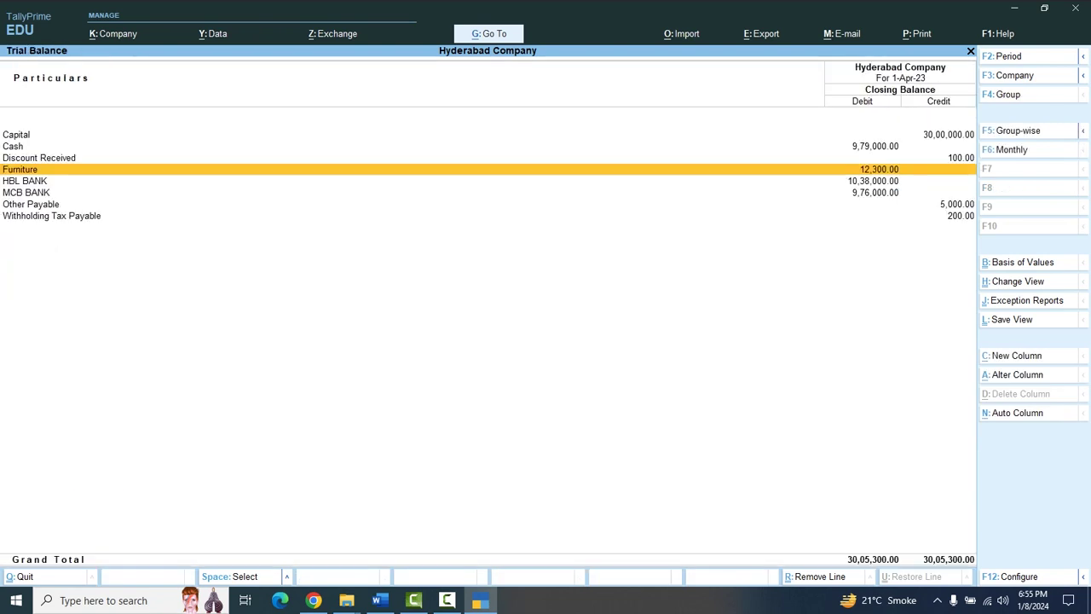
# - Drill down from Other Payable in the trial balance to its April ledger vouchers, and close the reports back to Display More Reports
pyautogui.press('Down')
pyautogui.press('Down')
pyautogui.press('Down')
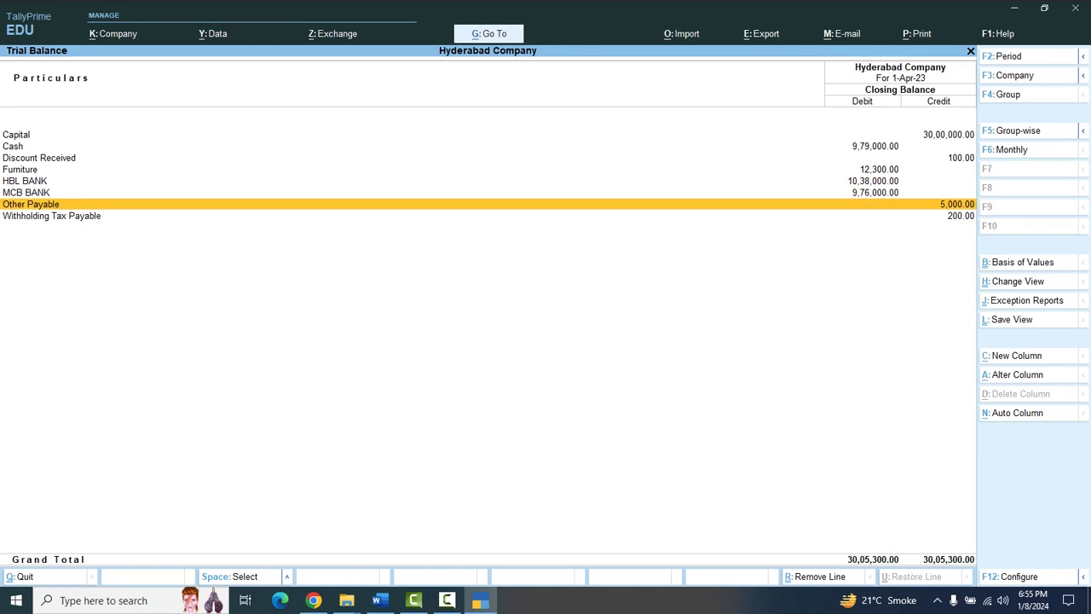
pyautogui.press('Return')
pyautogui.press('Return')
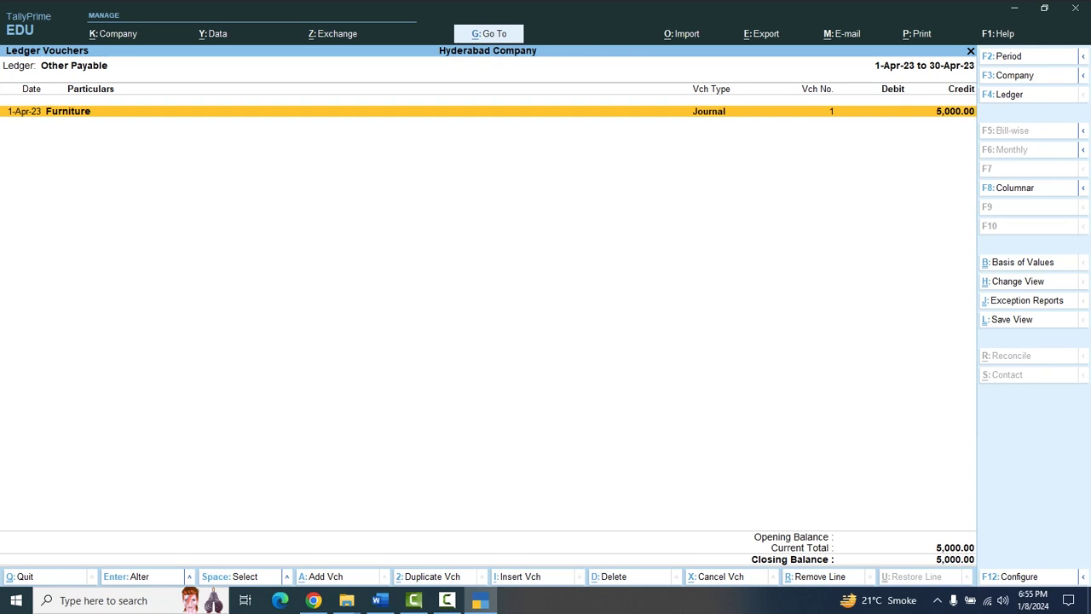
pyautogui.press('Escape')
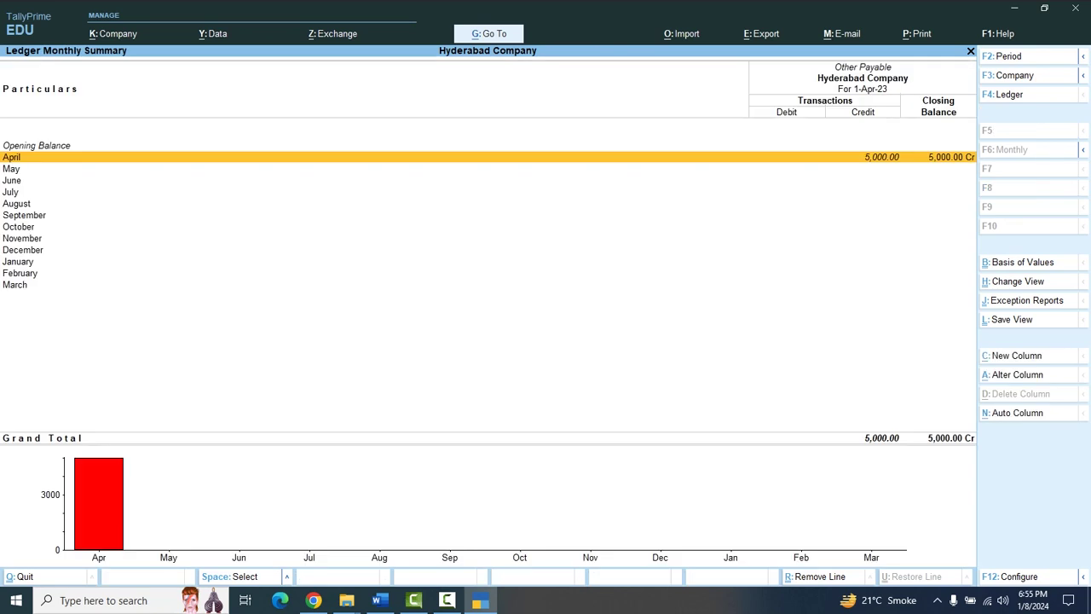
pyautogui.press('Escape')
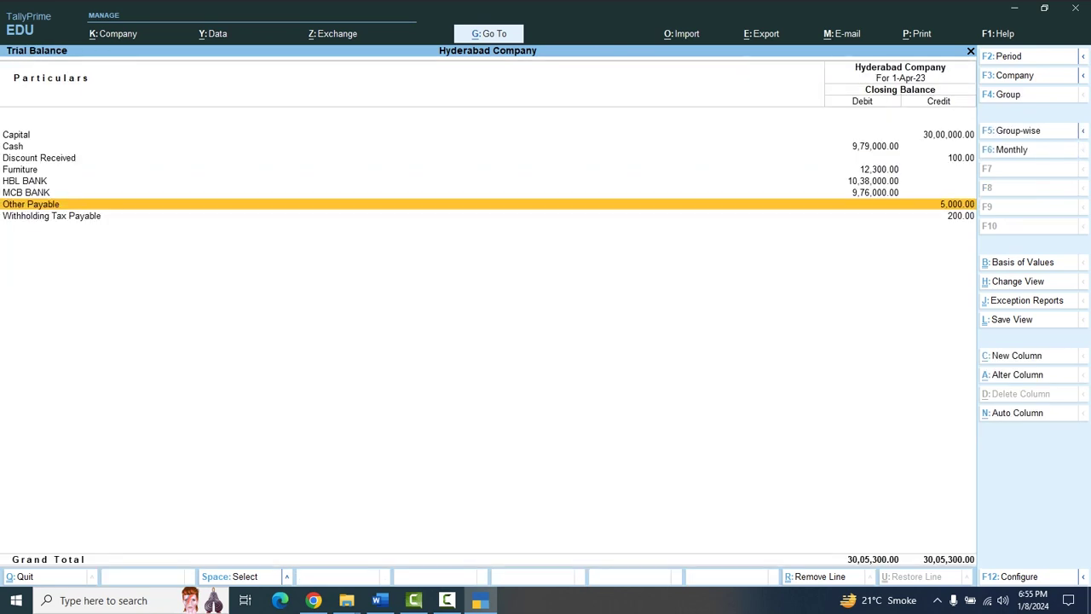
pyautogui.press('Escape')
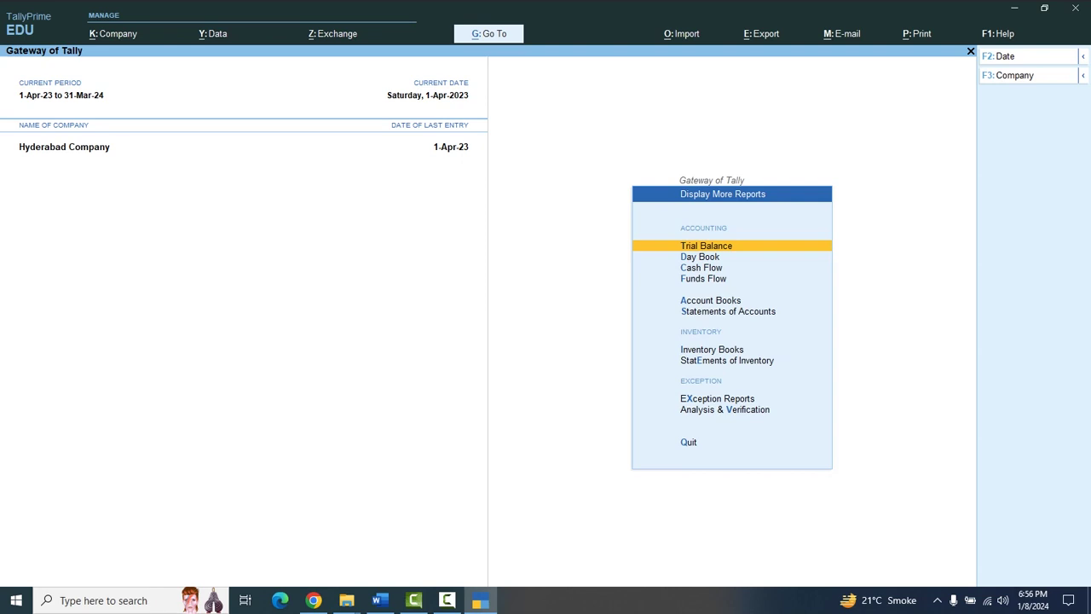
# - Switch to the TALLY LESSON 1 document in Word and select the word Purchase in the lesson 2 vouchers list
pyautogui.click(380, 600)
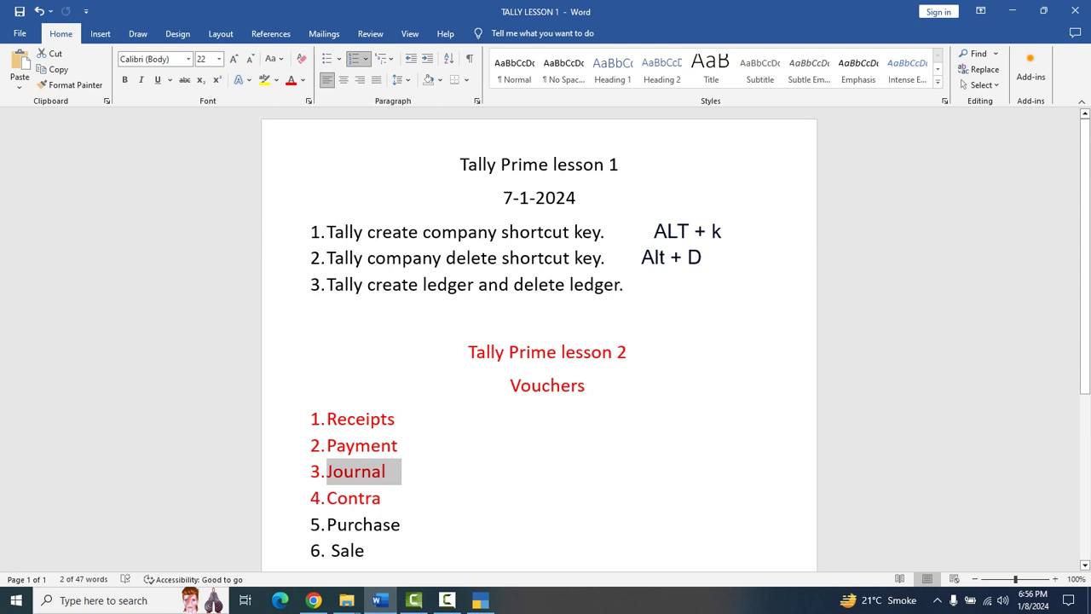
pyautogui.moveTo(400, 524); pyautogui.dragTo(327, 524)
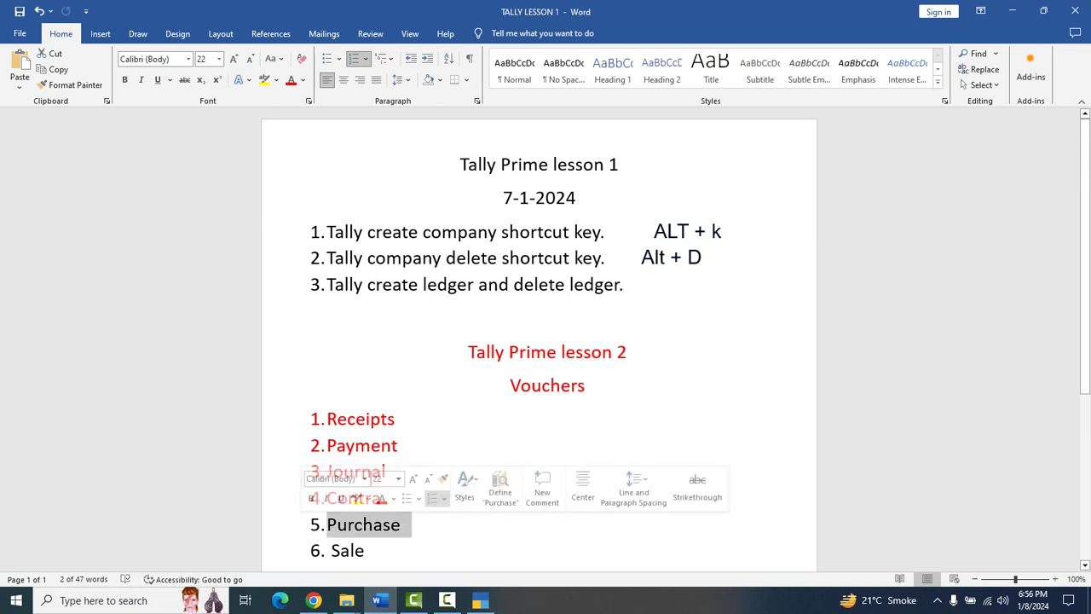